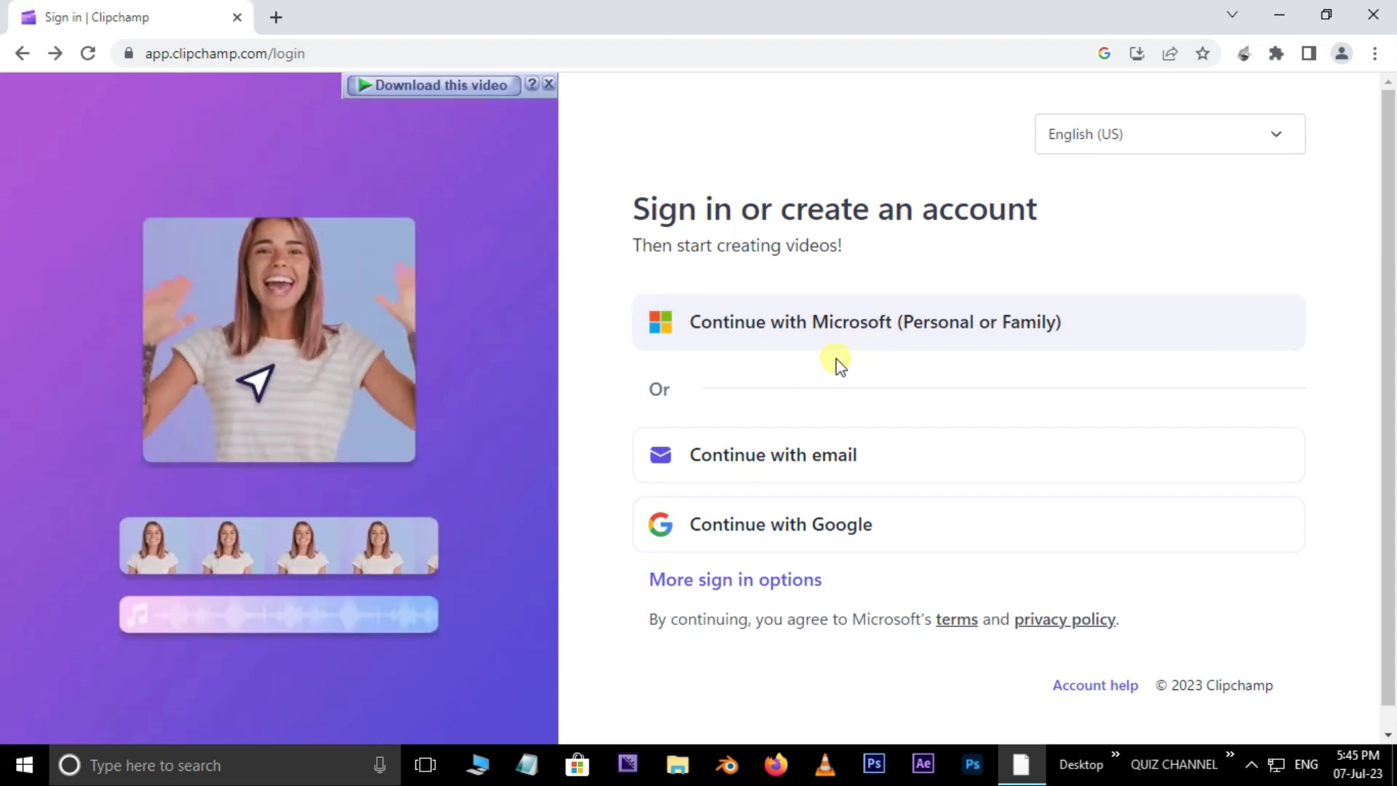
Step: Choose to continue with a Microsoft personal or family account on Clipchamp's sign-in page
{"action": "left_click", "coordinate": [829, 325]}
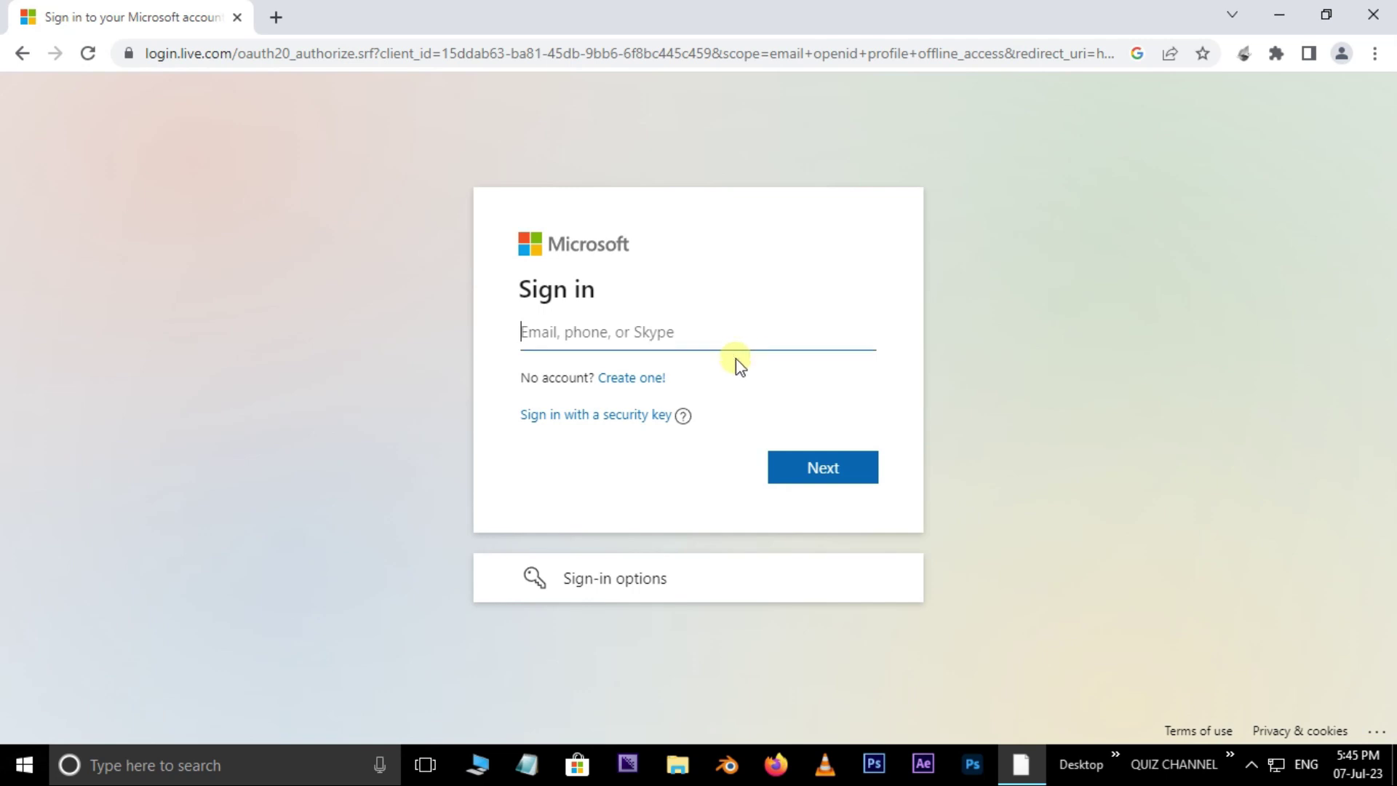
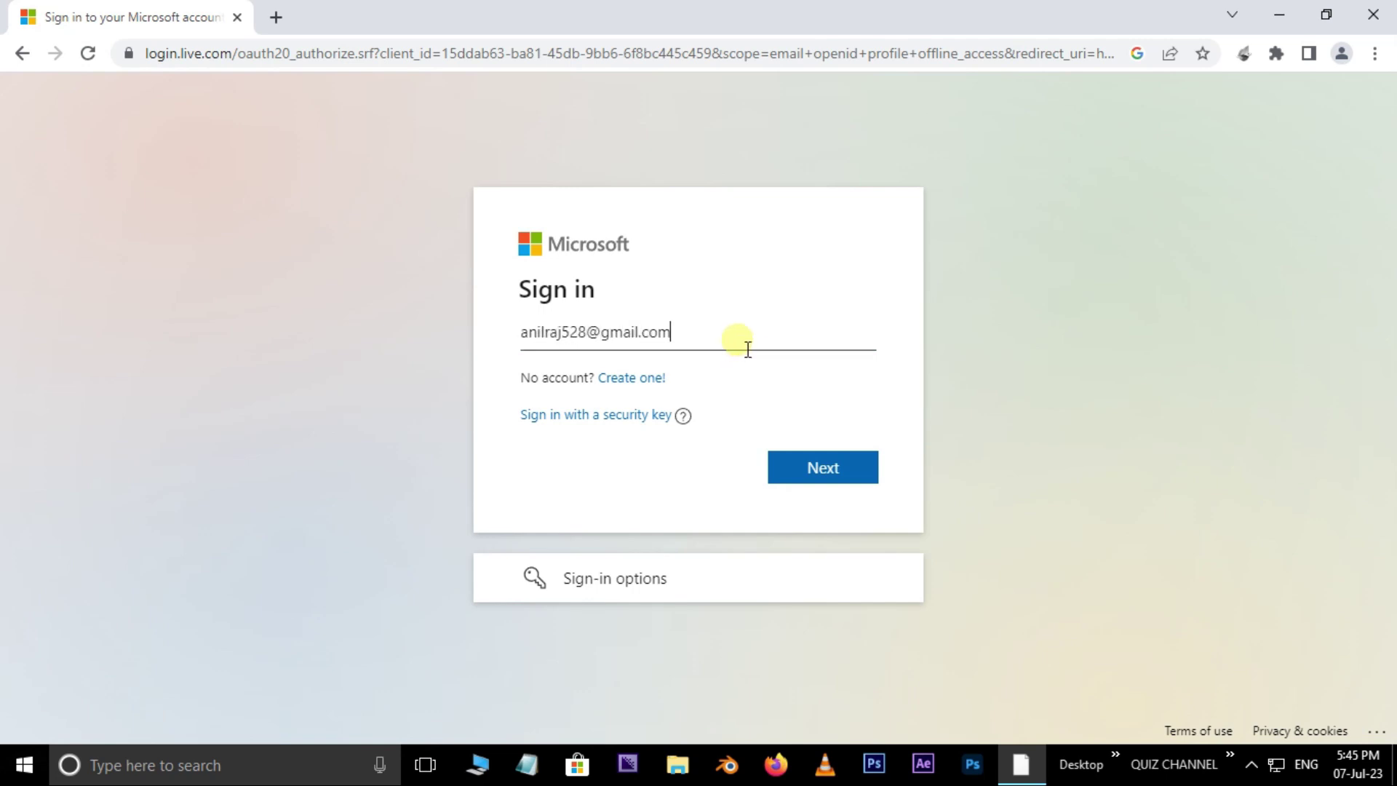
Step: Sign in with the account e-mail and password, declining to stay signed in
{"action": "left_click", "coordinate": [851, 466]}
{"action": "left_click", "coordinate": [842, 529]}
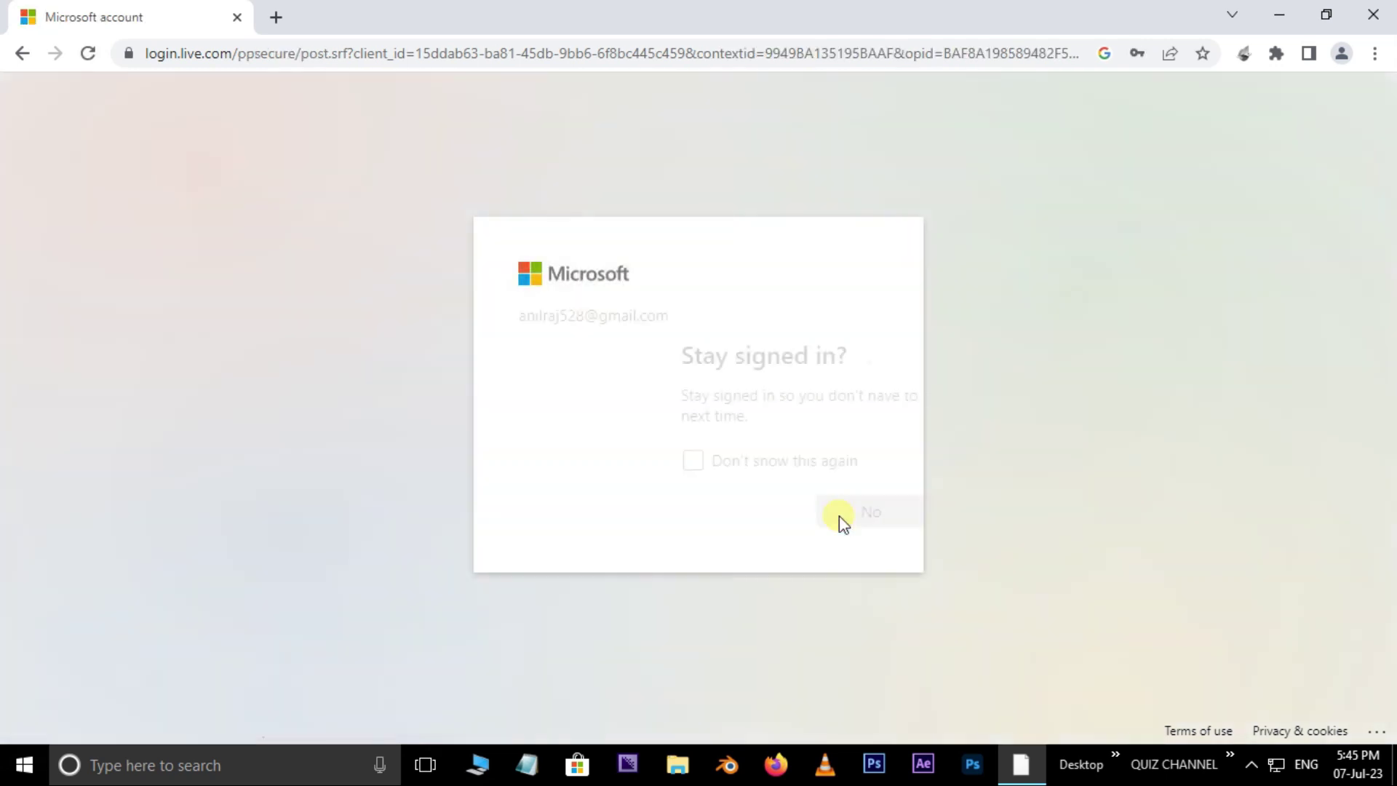
{"action": "left_click", "coordinate": [695, 509]}
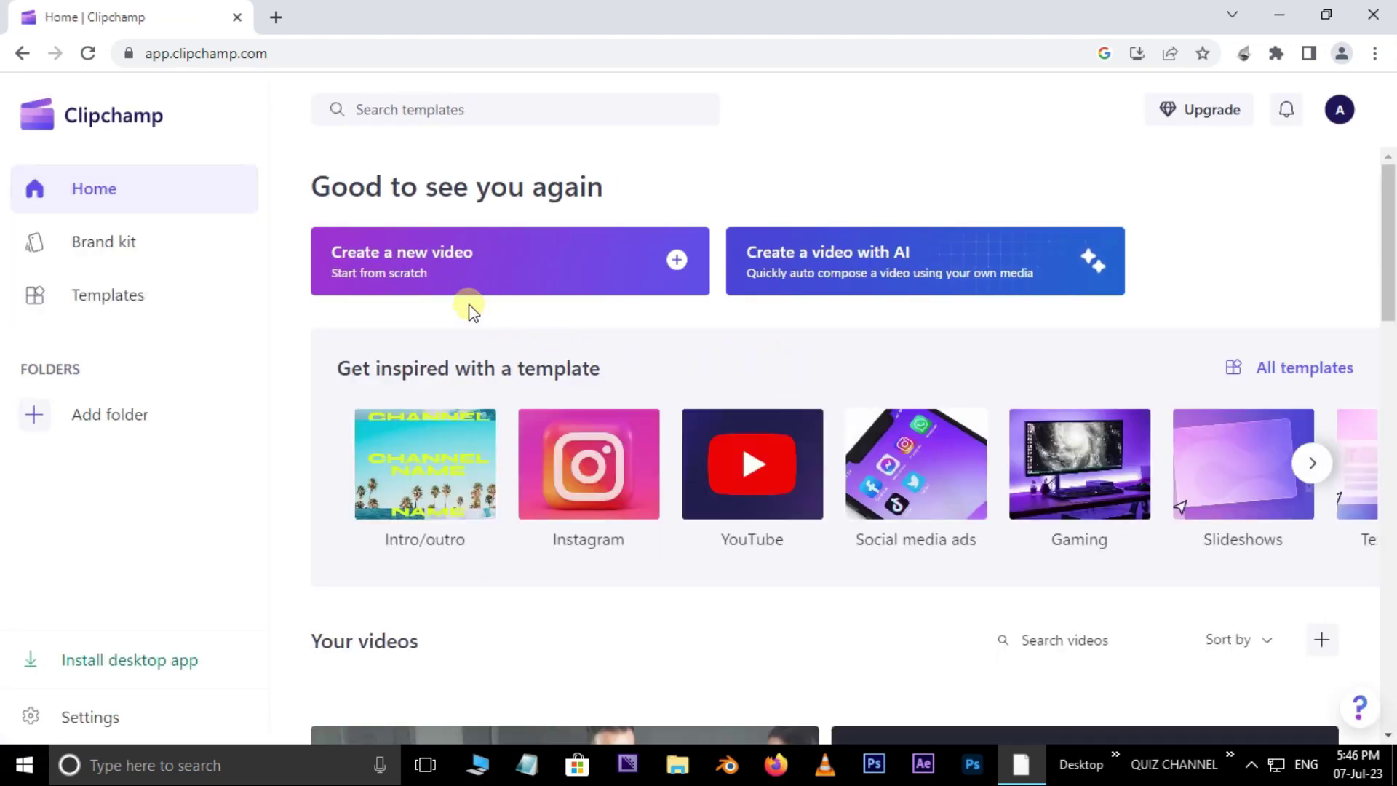
Step: Create a new blank video, start installing the desktop app, and show the import sources list
{"action": "left_click", "coordinate": [518, 273]}
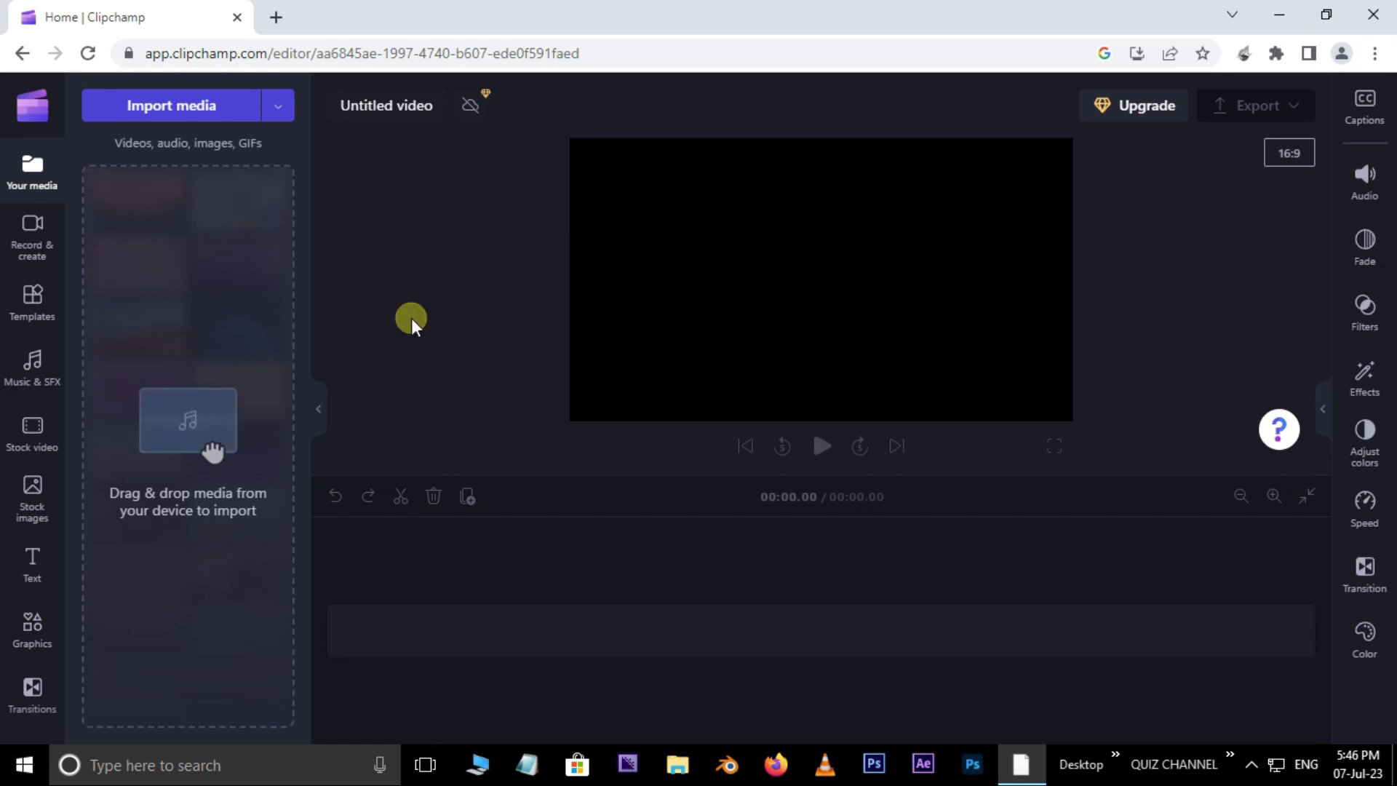
{"action": "left_click", "coordinate": [37, 109]}
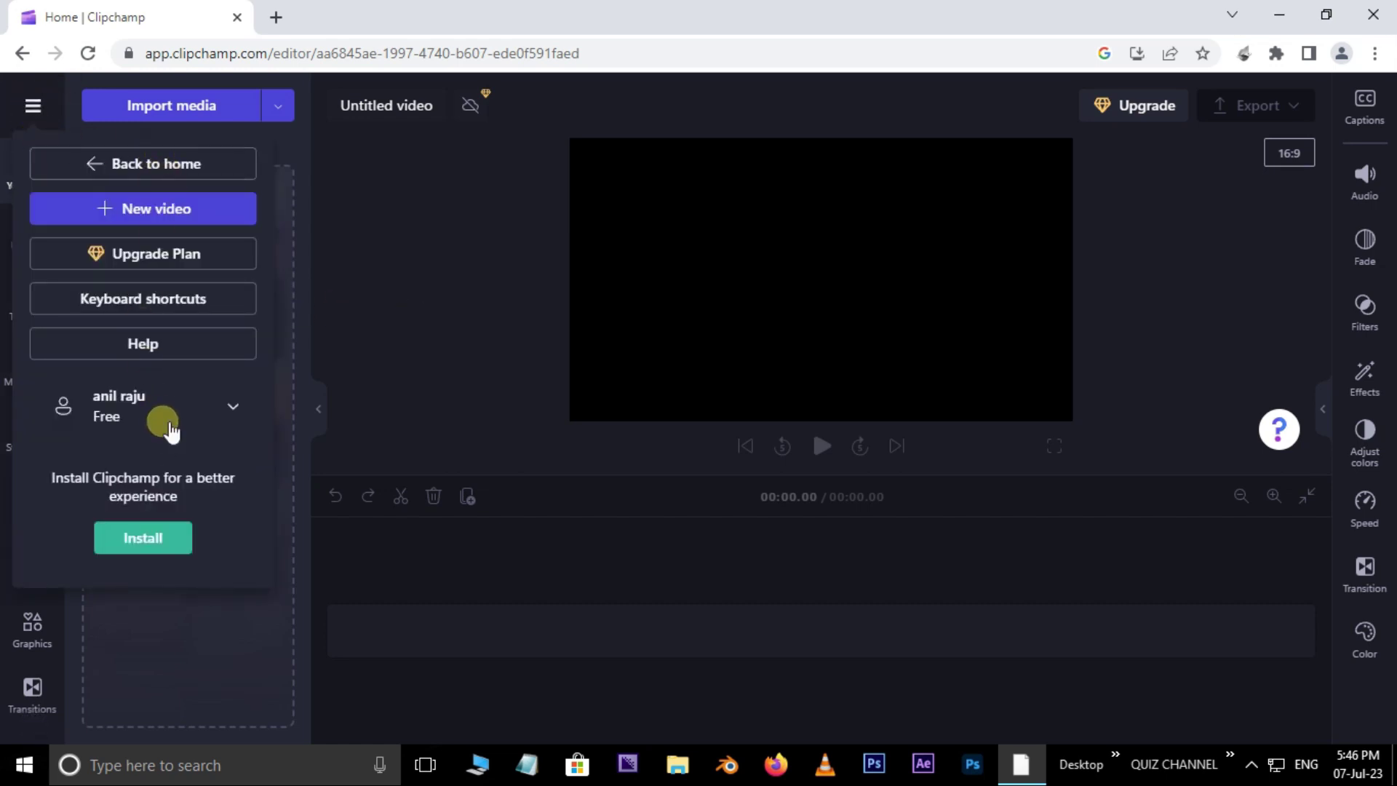
{"action": "left_click", "coordinate": [178, 532]}
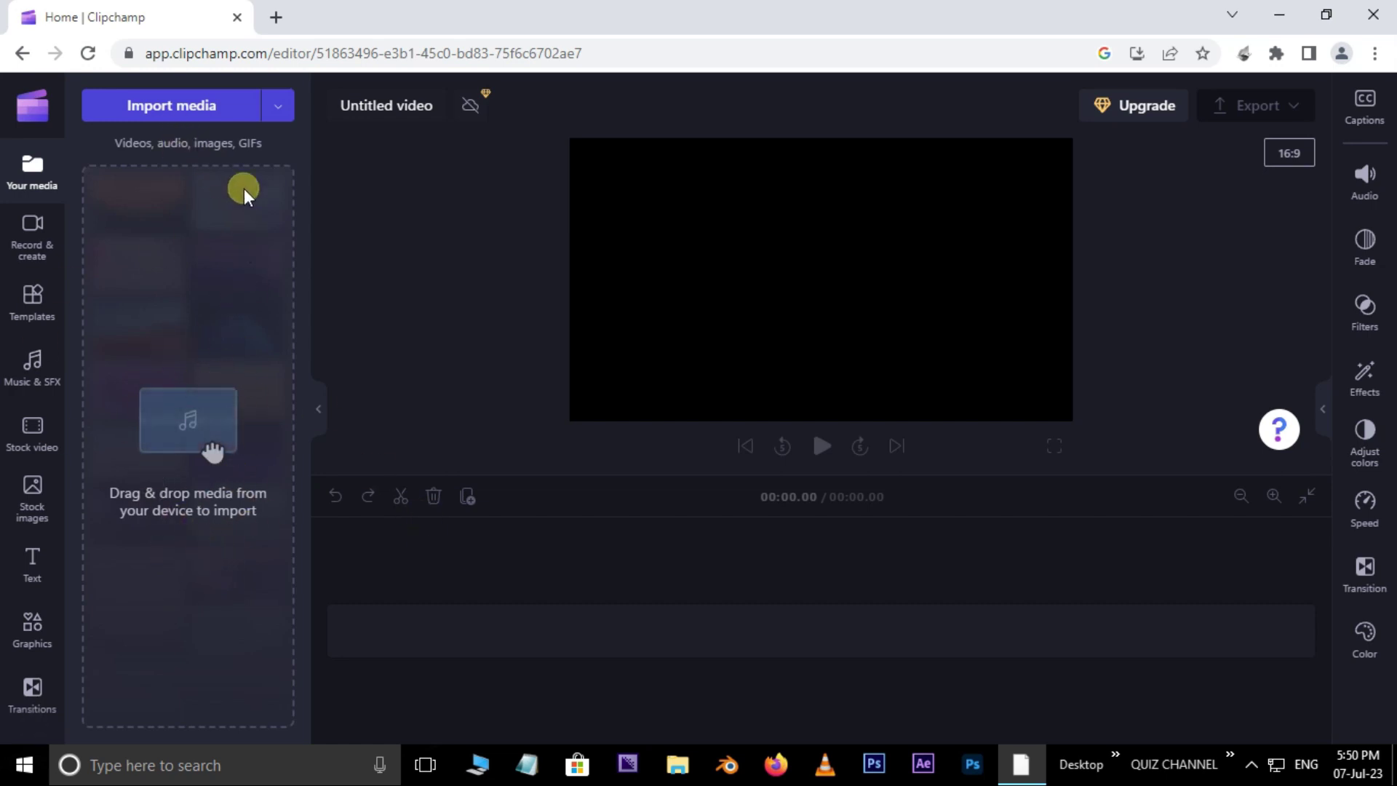
{"action": "left_click", "coordinate": [286, 108]}
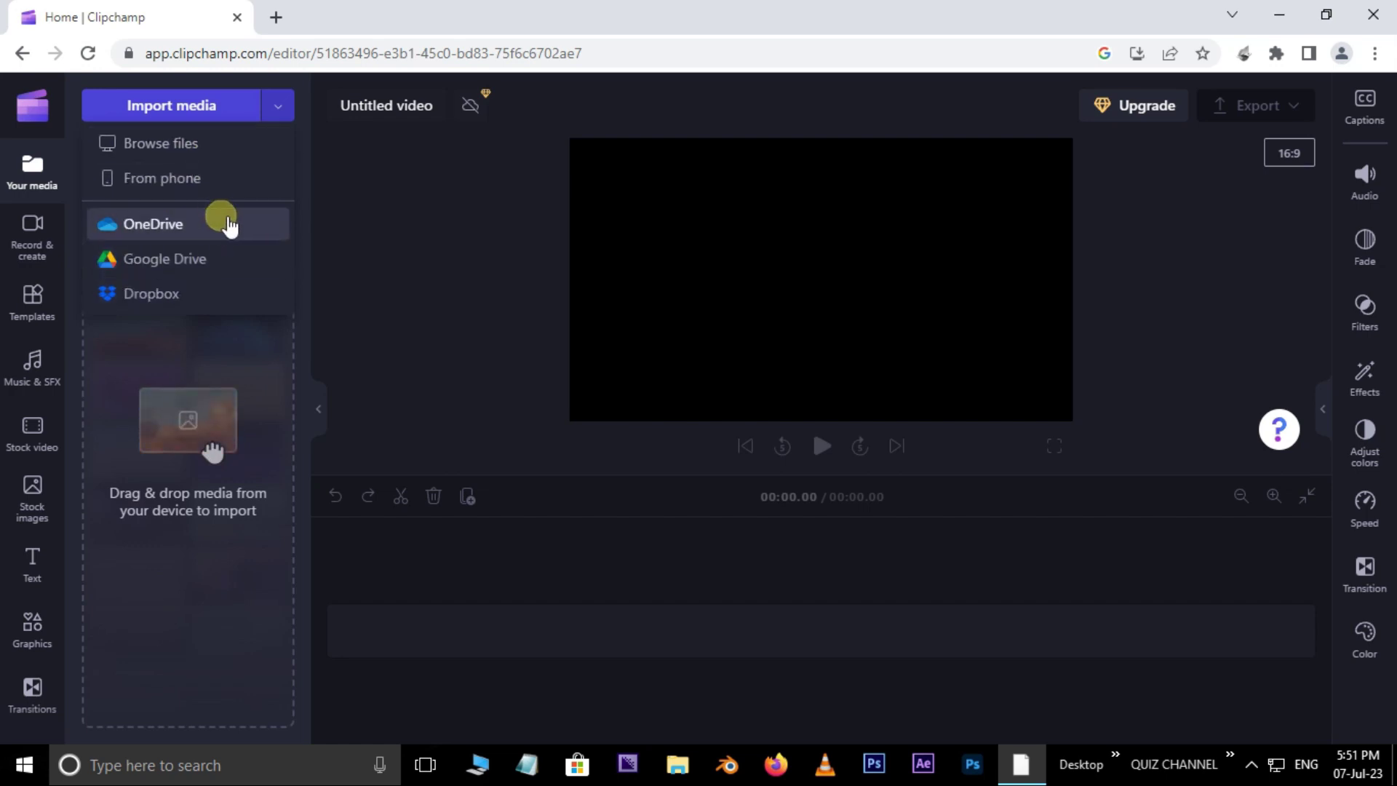
Step: Cancel the Import media file browser and bring the SOURCE folder window forward instead
{"action": "left_click", "coordinate": [213, 108]}
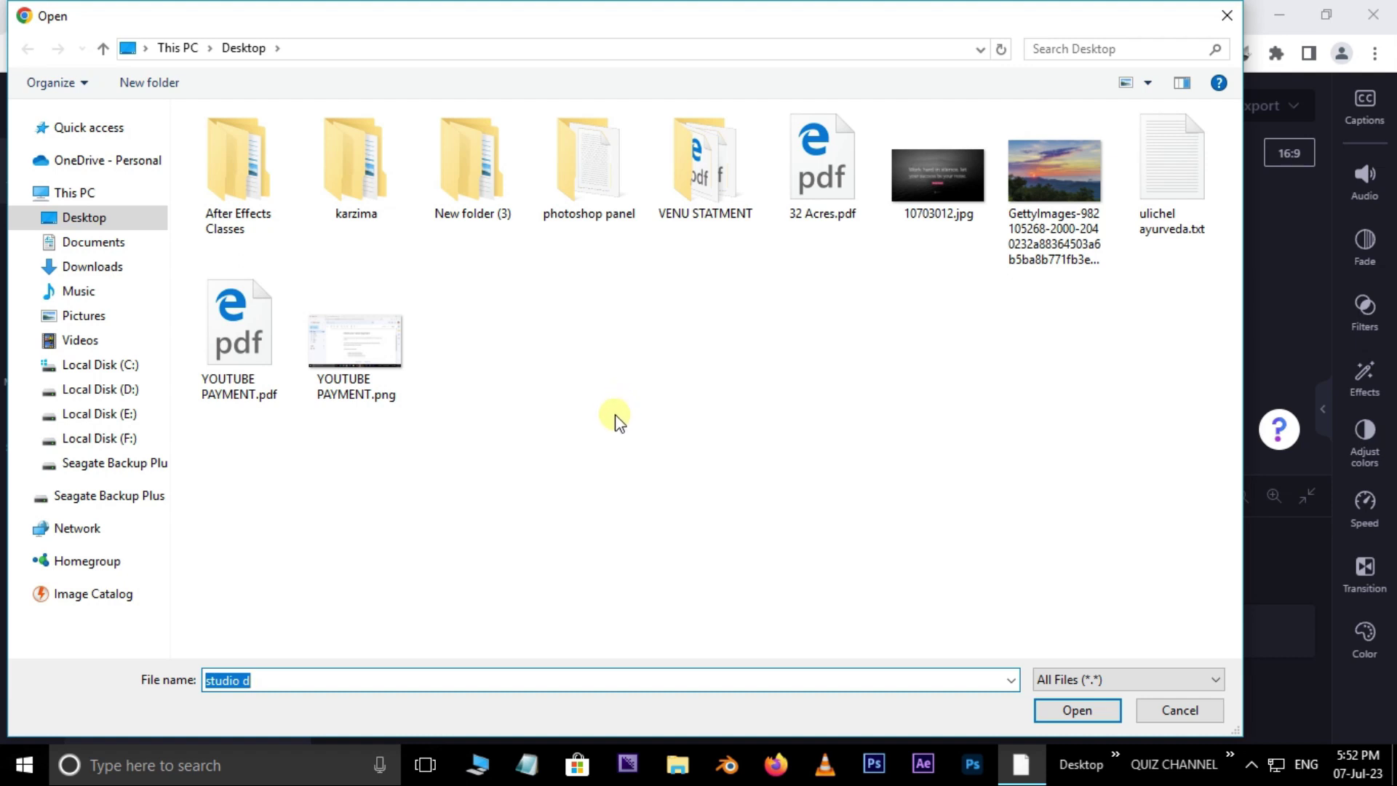
{"action": "left_click", "coordinate": [1168, 716]}
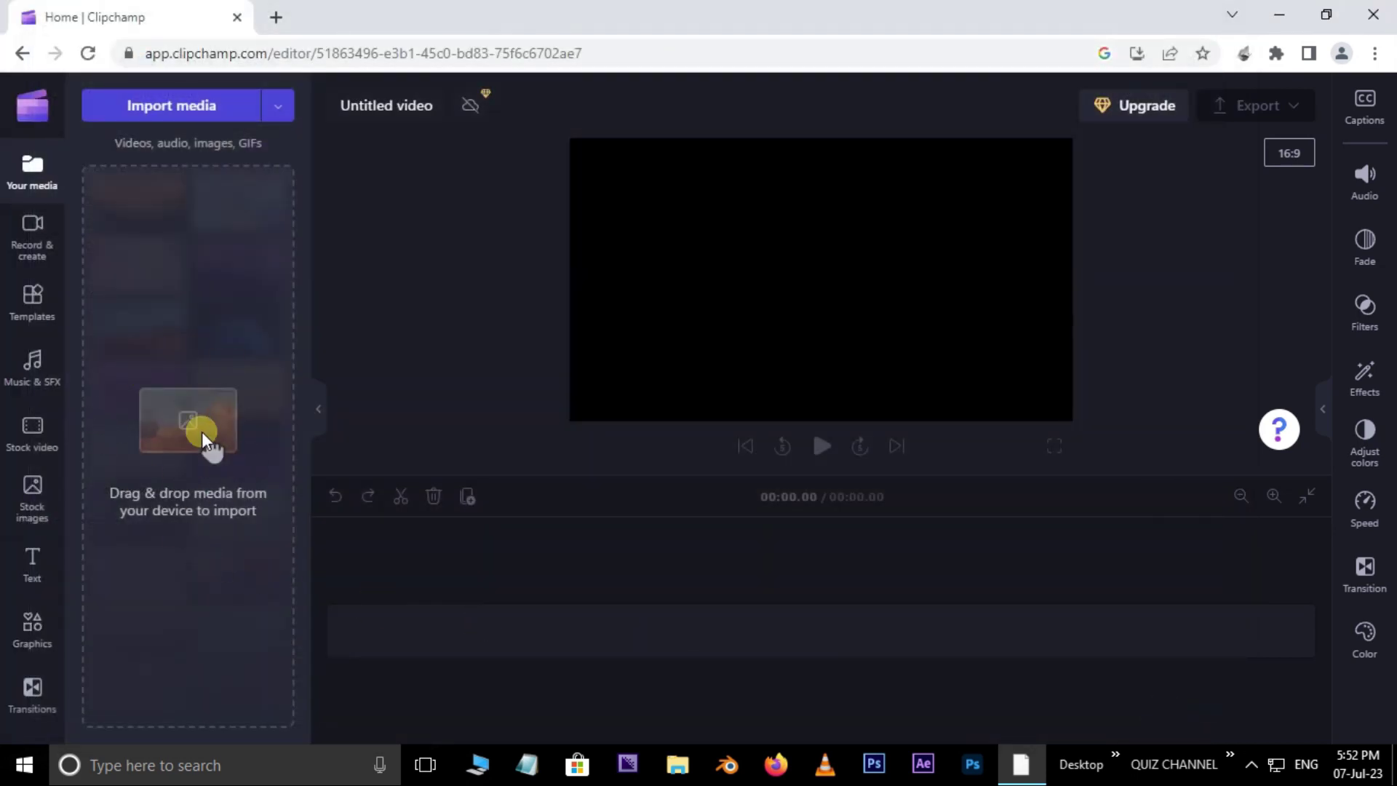
{"action": "left_click", "coordinate": [670, 770]}
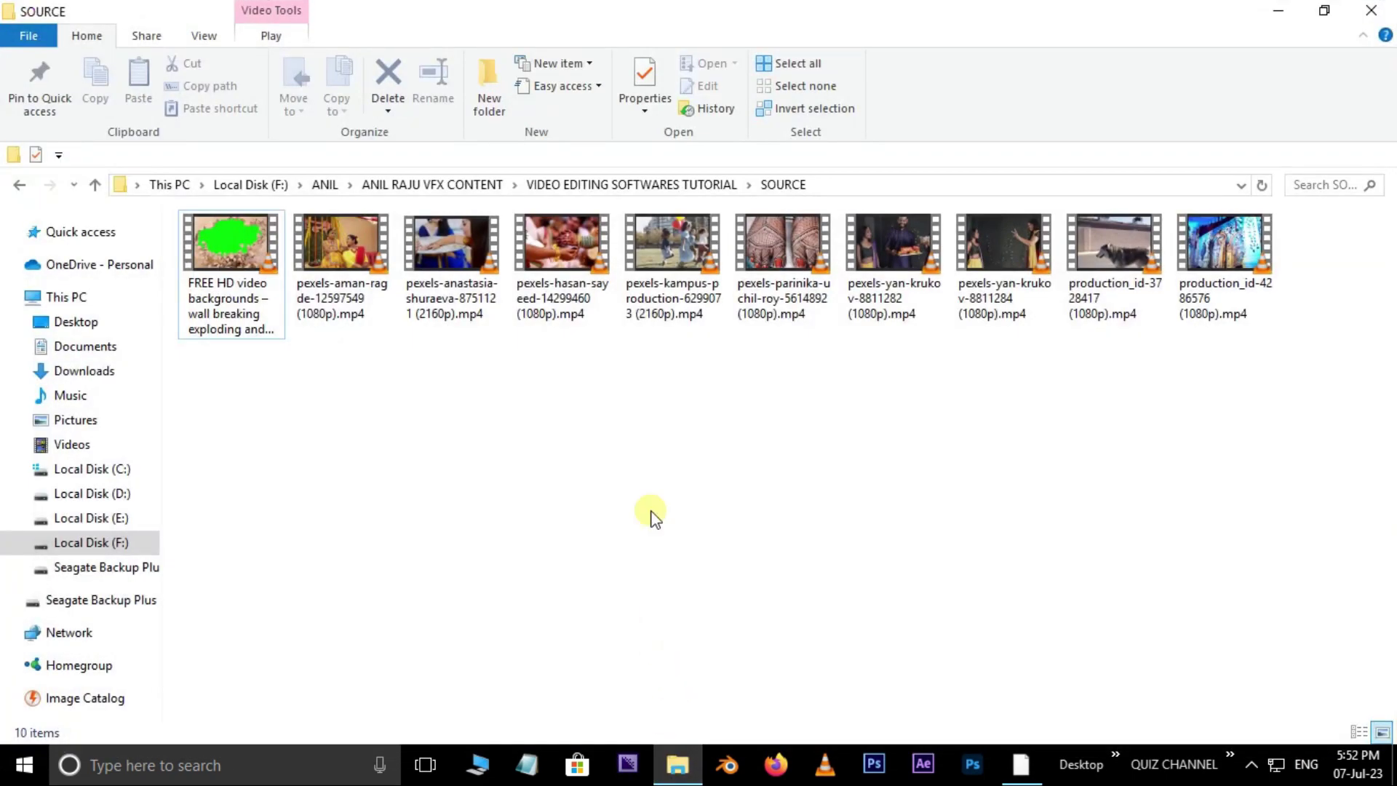
{"action": "left_click", "coordinate": [901, 246]}
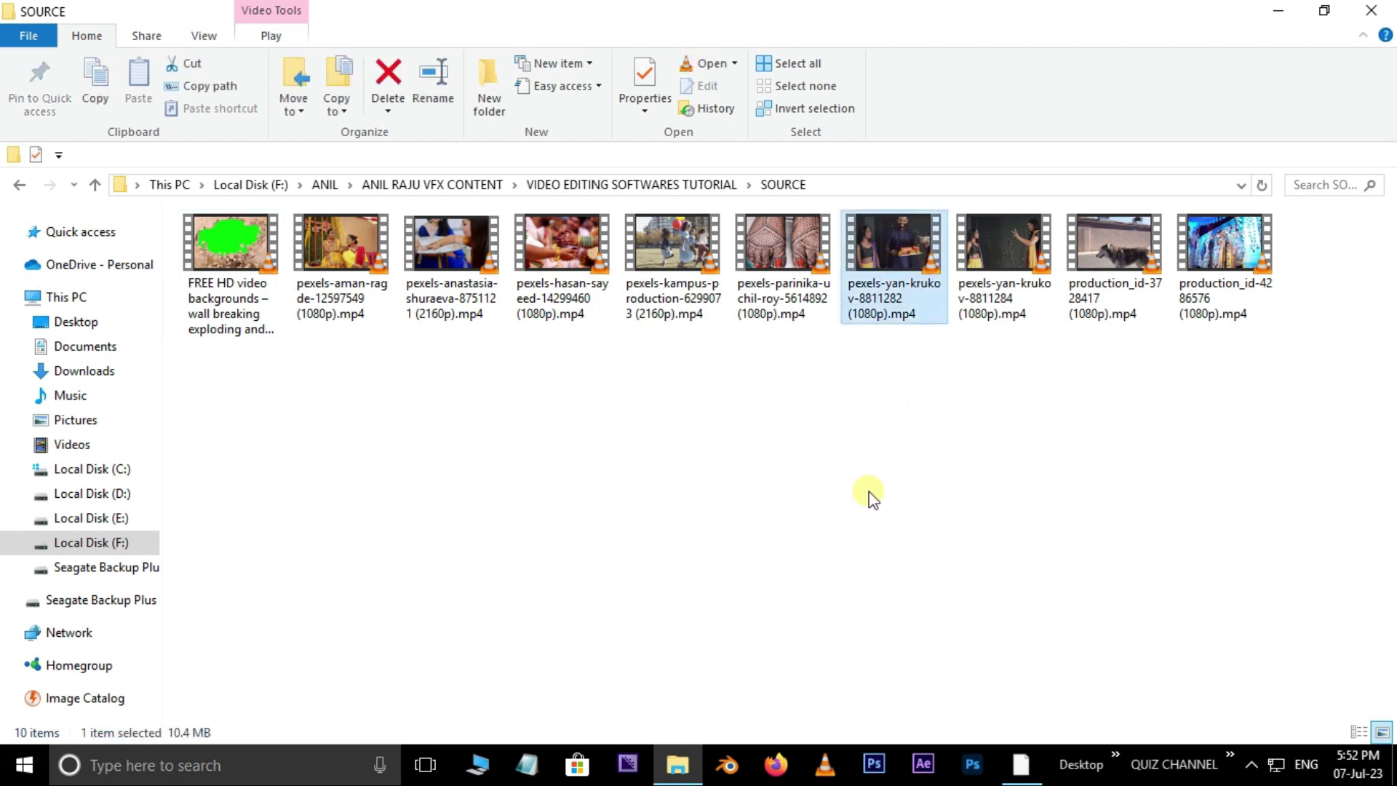
{"action": "left_click_drag", "start_coordinate": [892, 289], "coordinate": [195, 490]}
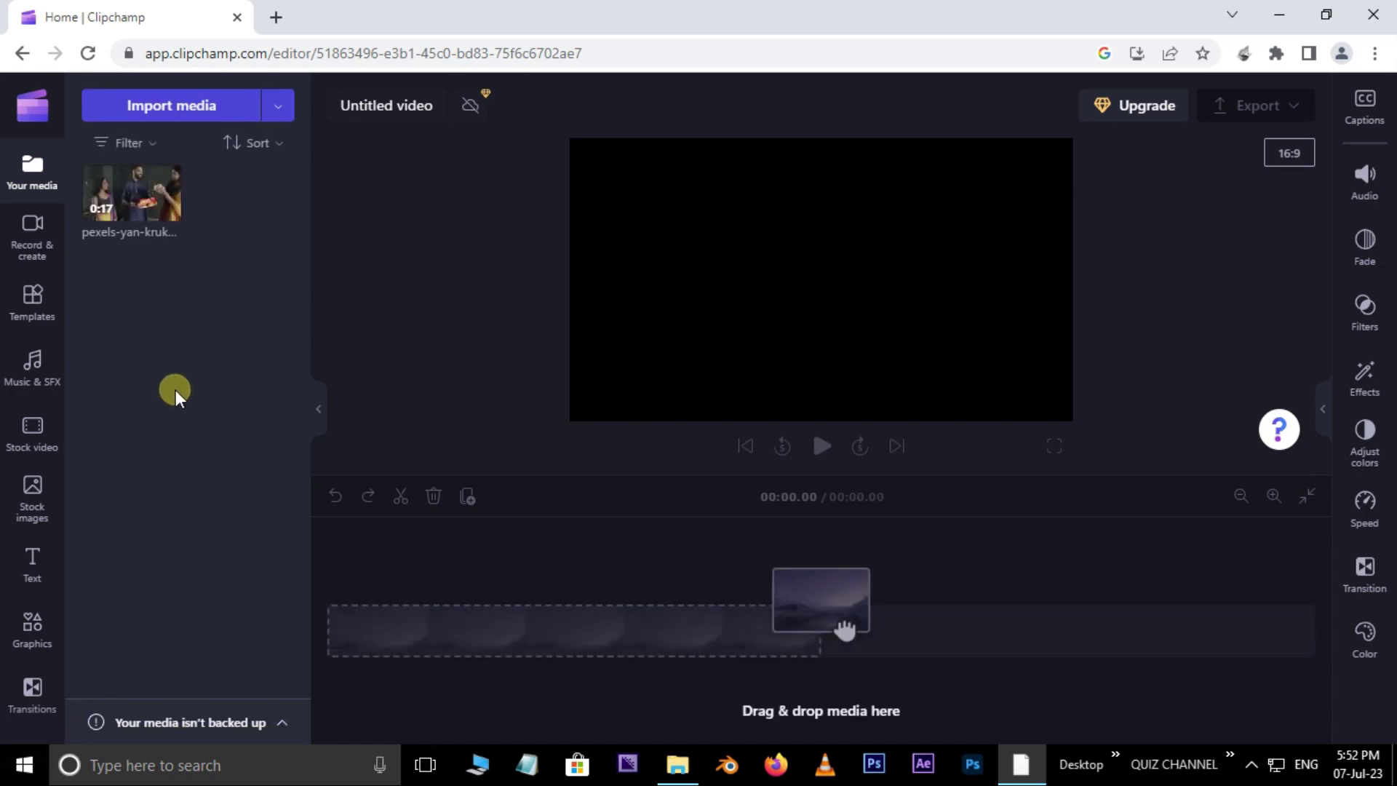
{"action": "left_click_drag", "start_coordinate": [154, 252], "coordinate": [473, 640]}
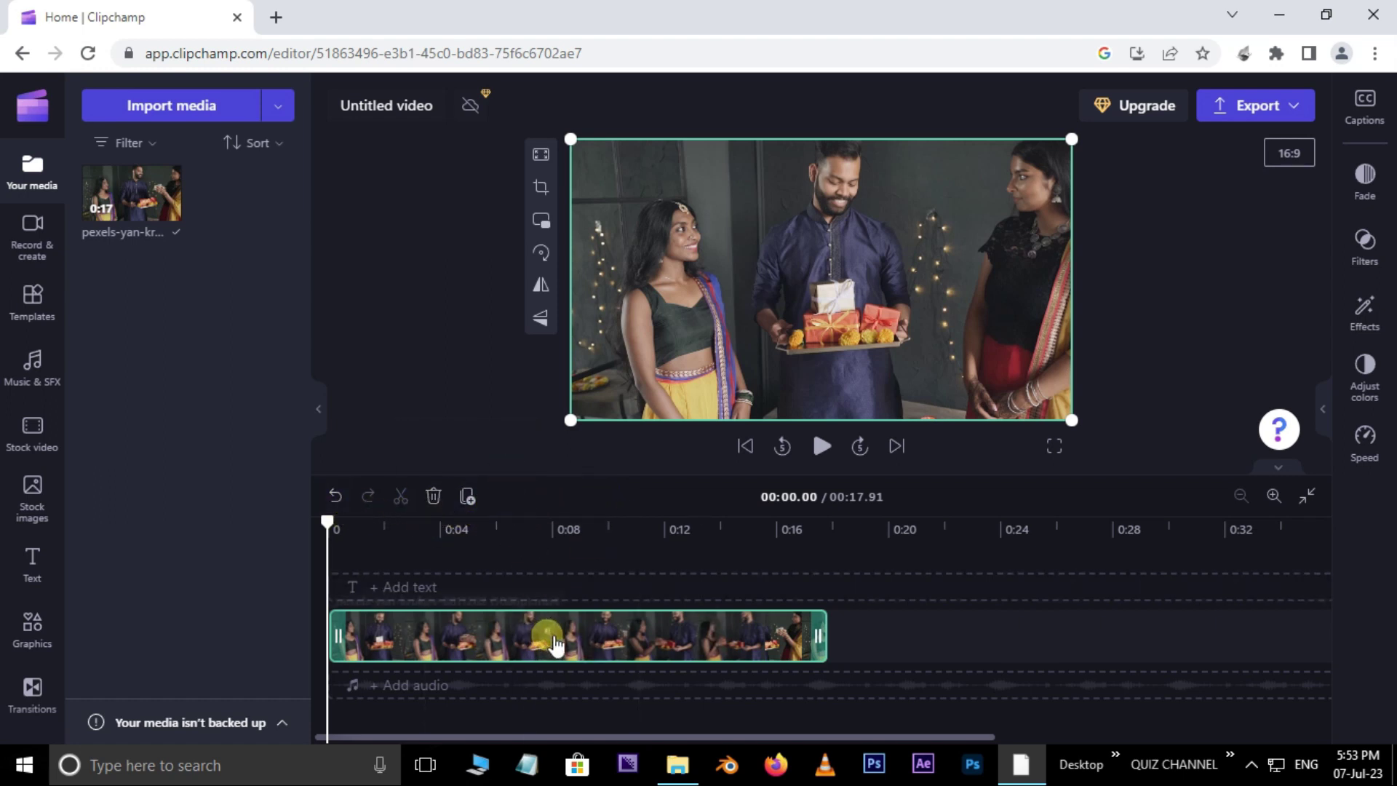
Step: Duplicate the clip onto a new track, then delete the copy, leaving one 17.91-second clip
{"action": "key", "text": "ctrl+d"}
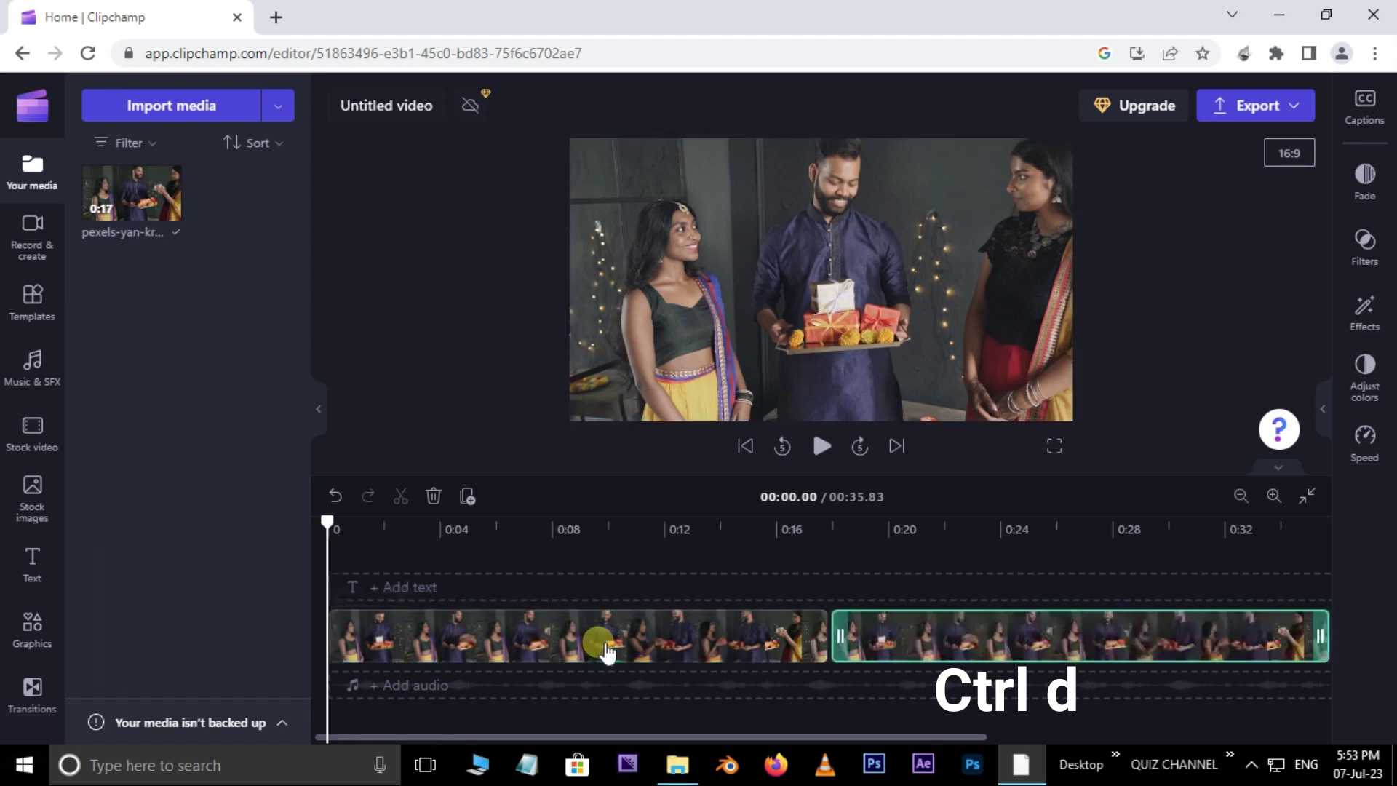
{"action": "left_click_drag", "start_coordinate": [1082, 639], "coordinate": [677, 618]}
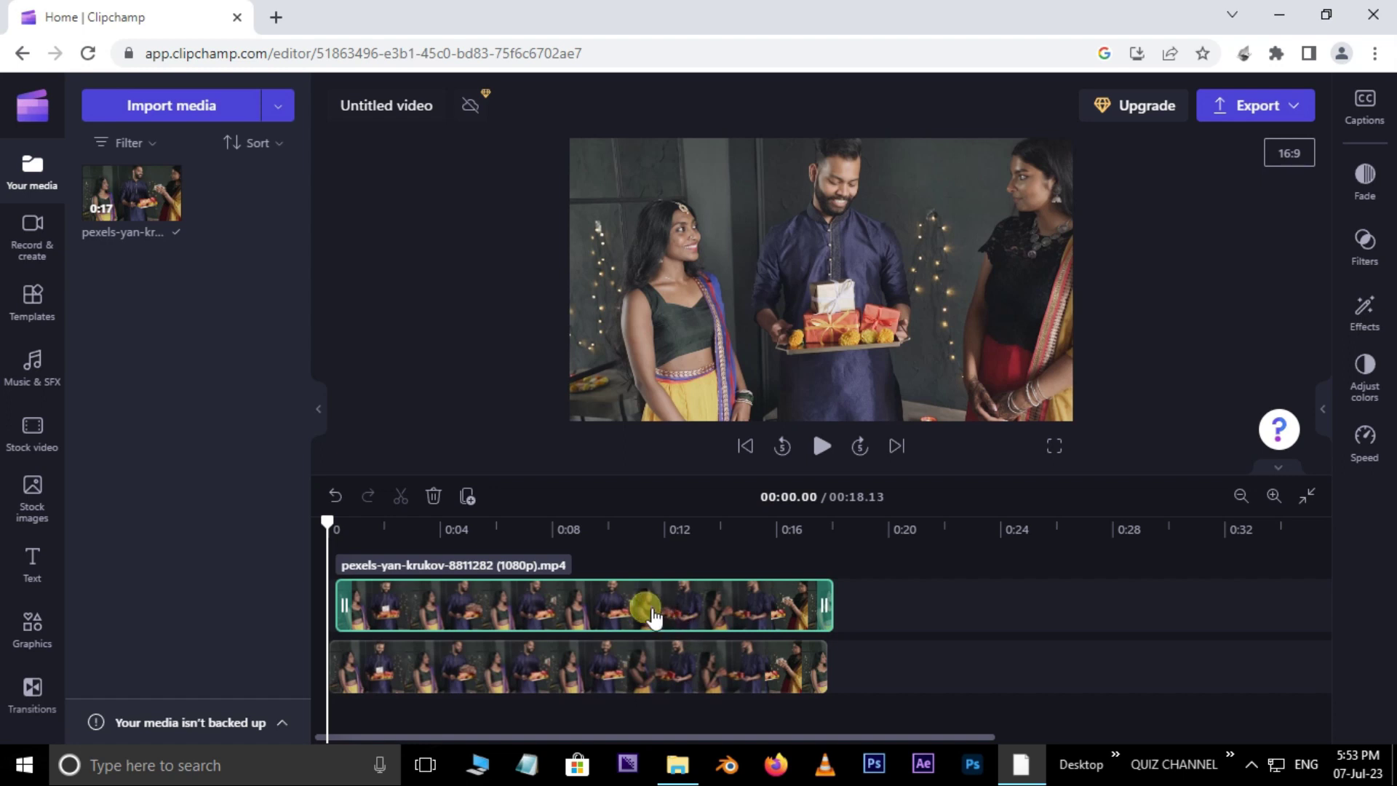
{"action": "left_click", "coordinate": [435, 496]}
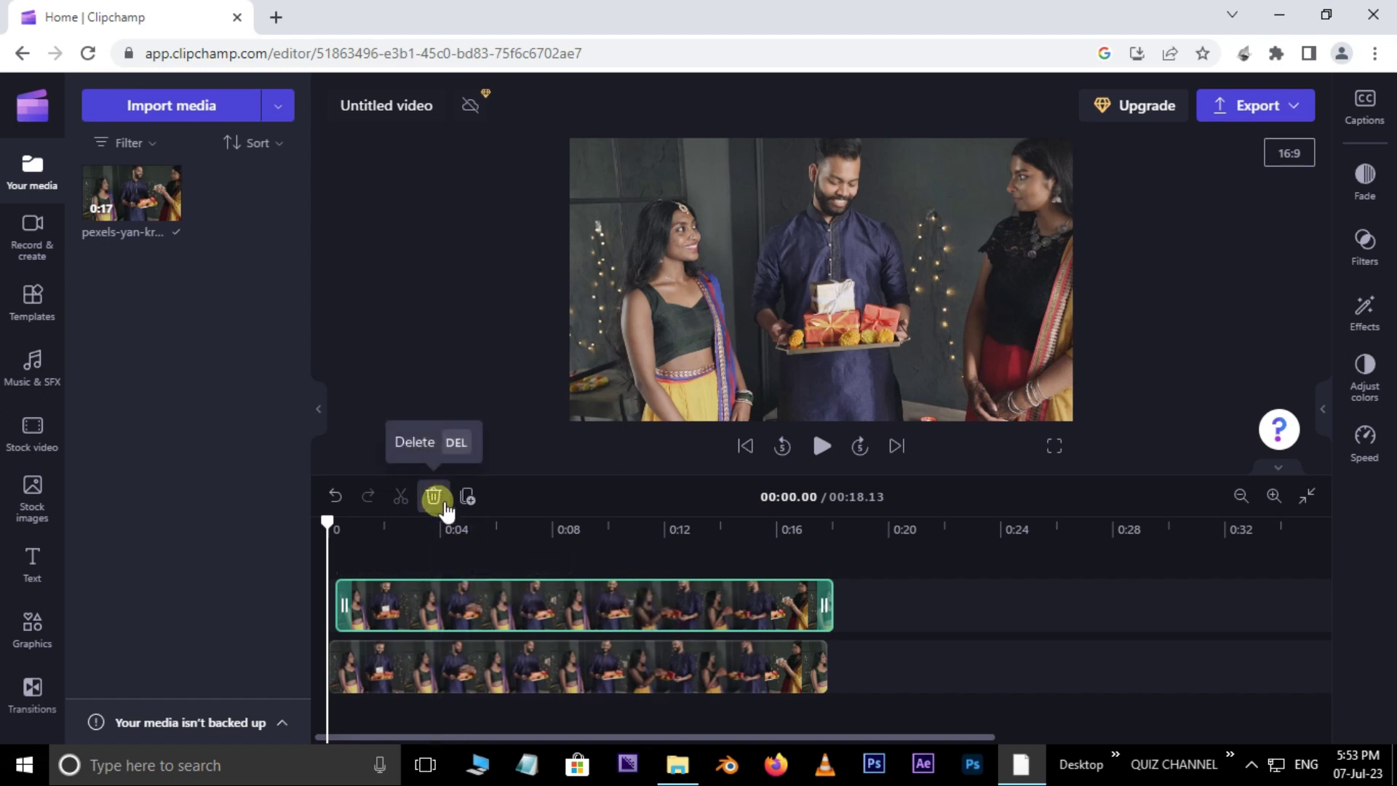
{"action": "left_click", "coordinate": [608, 613]}
{"action": "right_click", "coordinate": [610, 608]}
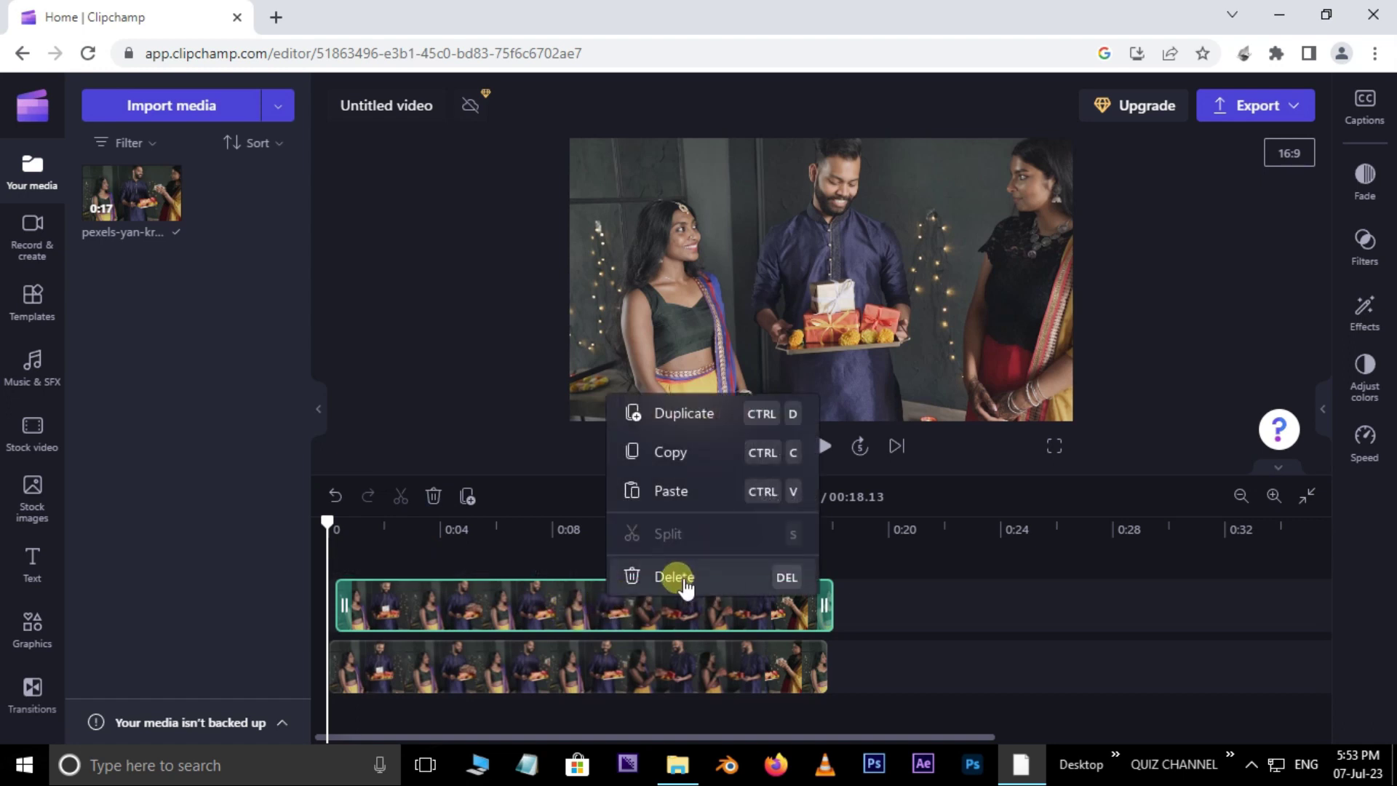
{"action": "left_click", "coordinate": [683, 573]}
{"action": "left_click", "coordinate": [589, 634]}
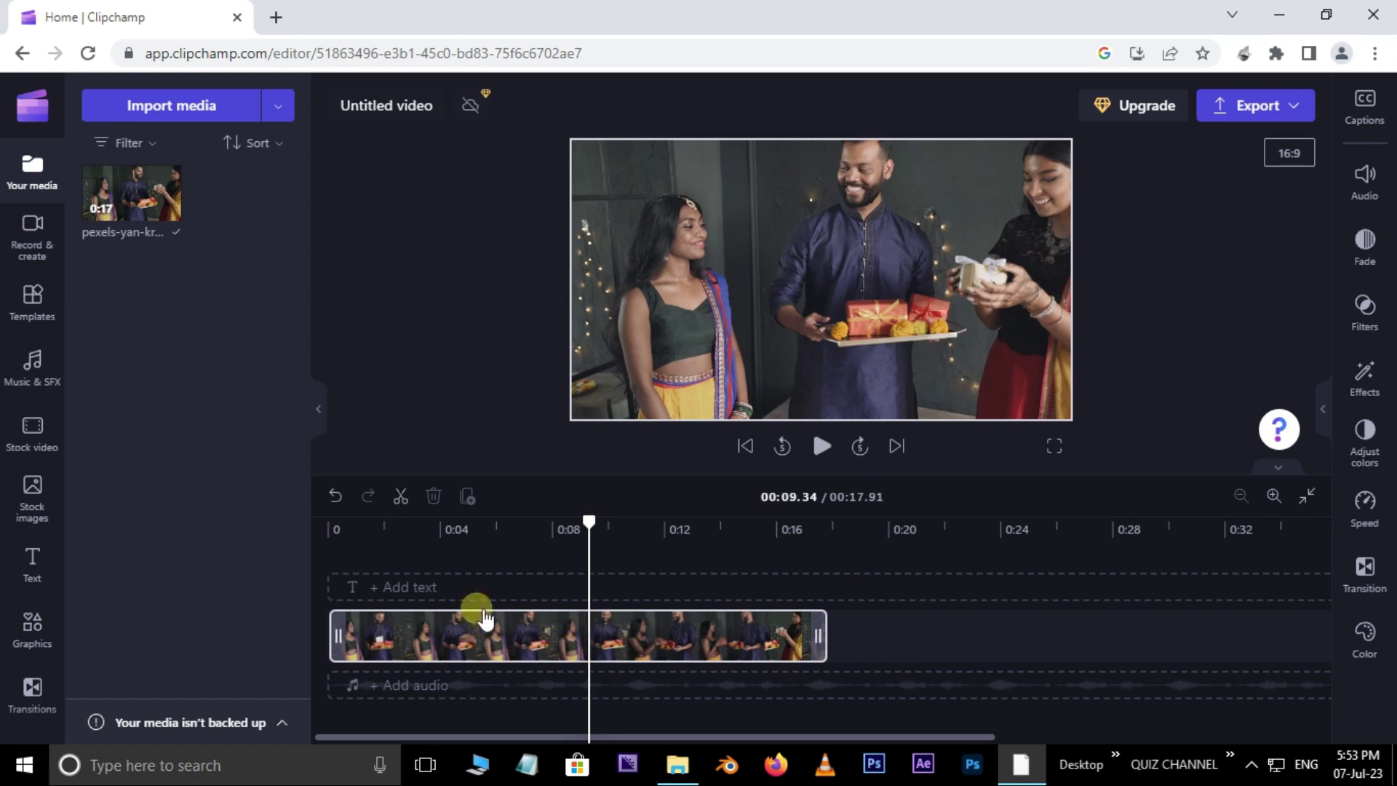
{"action": "key", "text": "s"}
{"action": "left_click", "coordinate": [403, 504]}
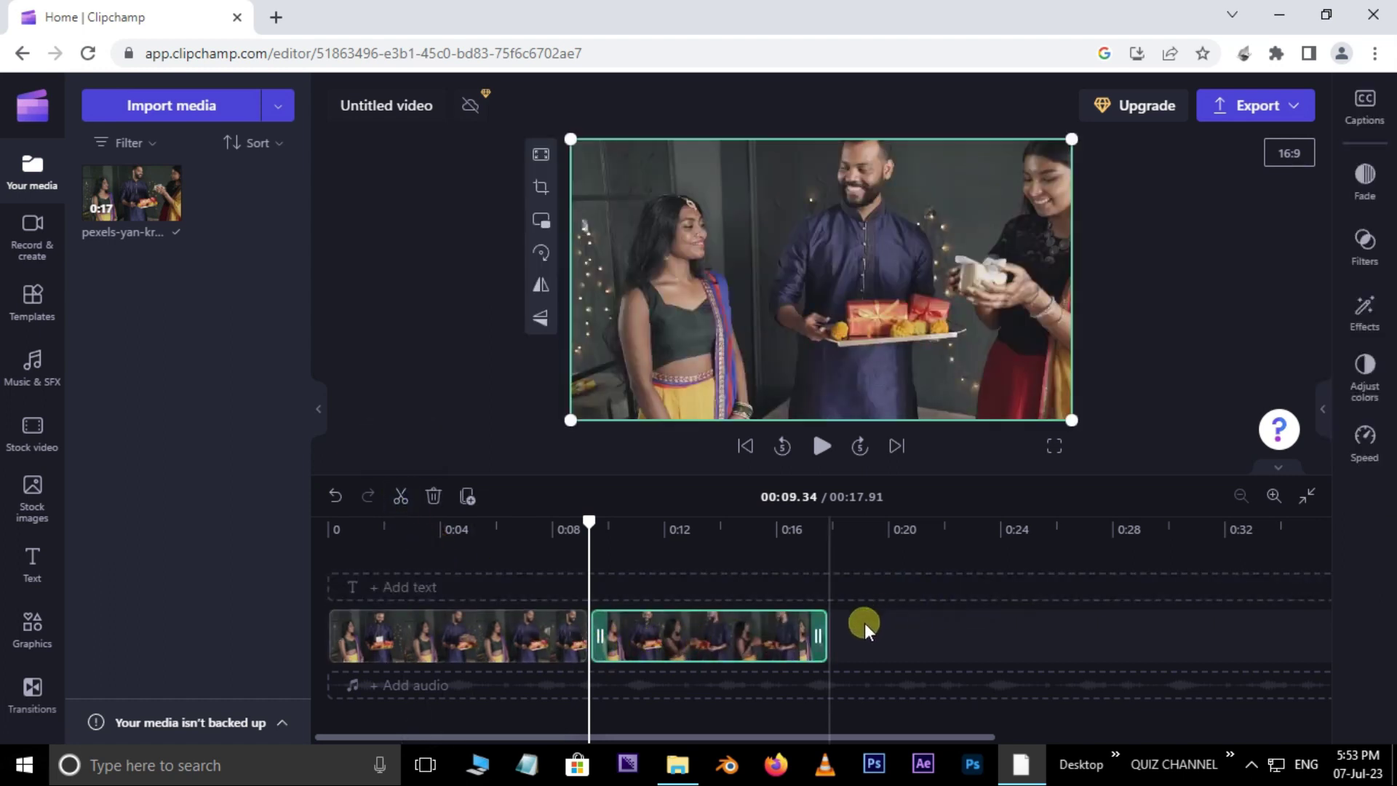
{"action": "left_click", "coordinate": [336, 497]}
{"action": "left_click", "coordinate": [698, 646]}
{"action": "key", "text": "s"}
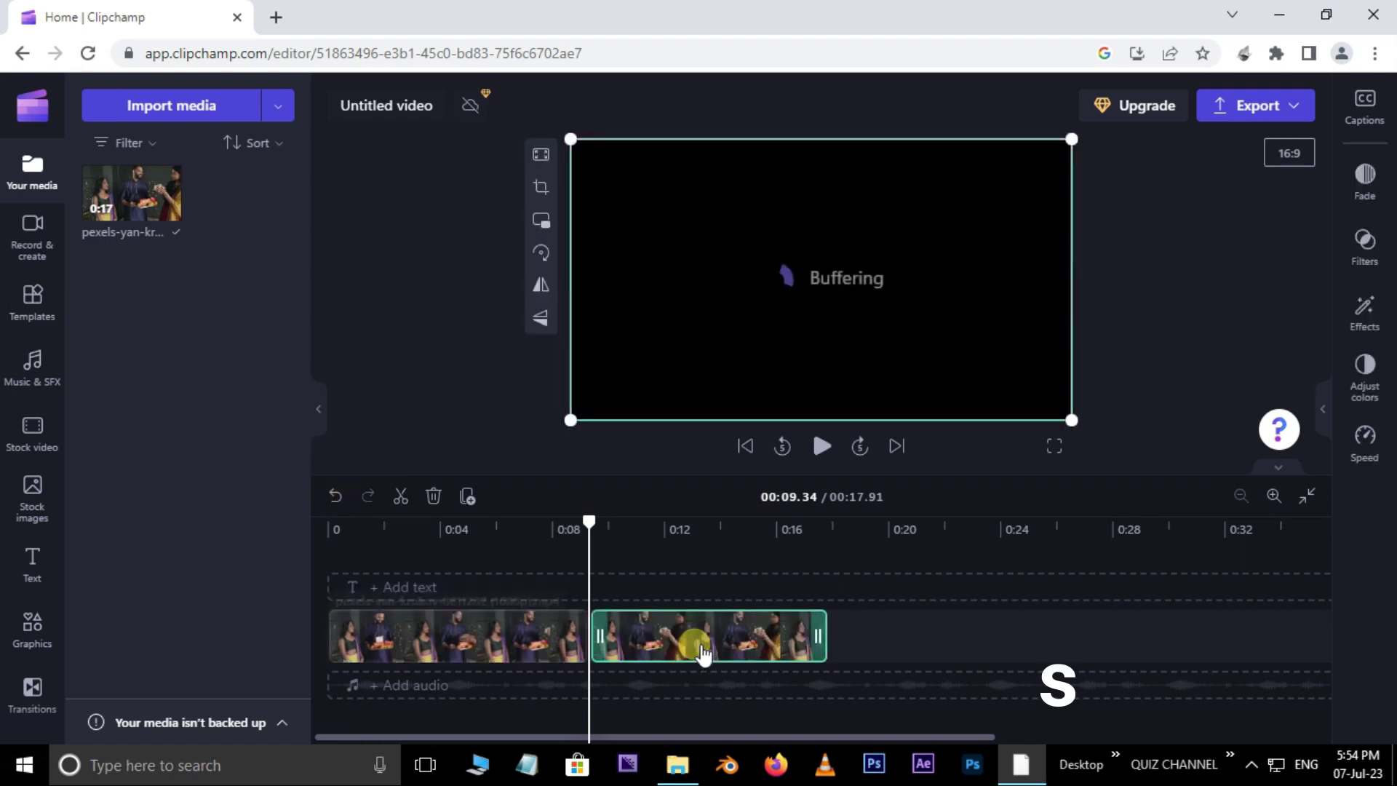
{"action": "left_click", "coordinate": [734, 530]}
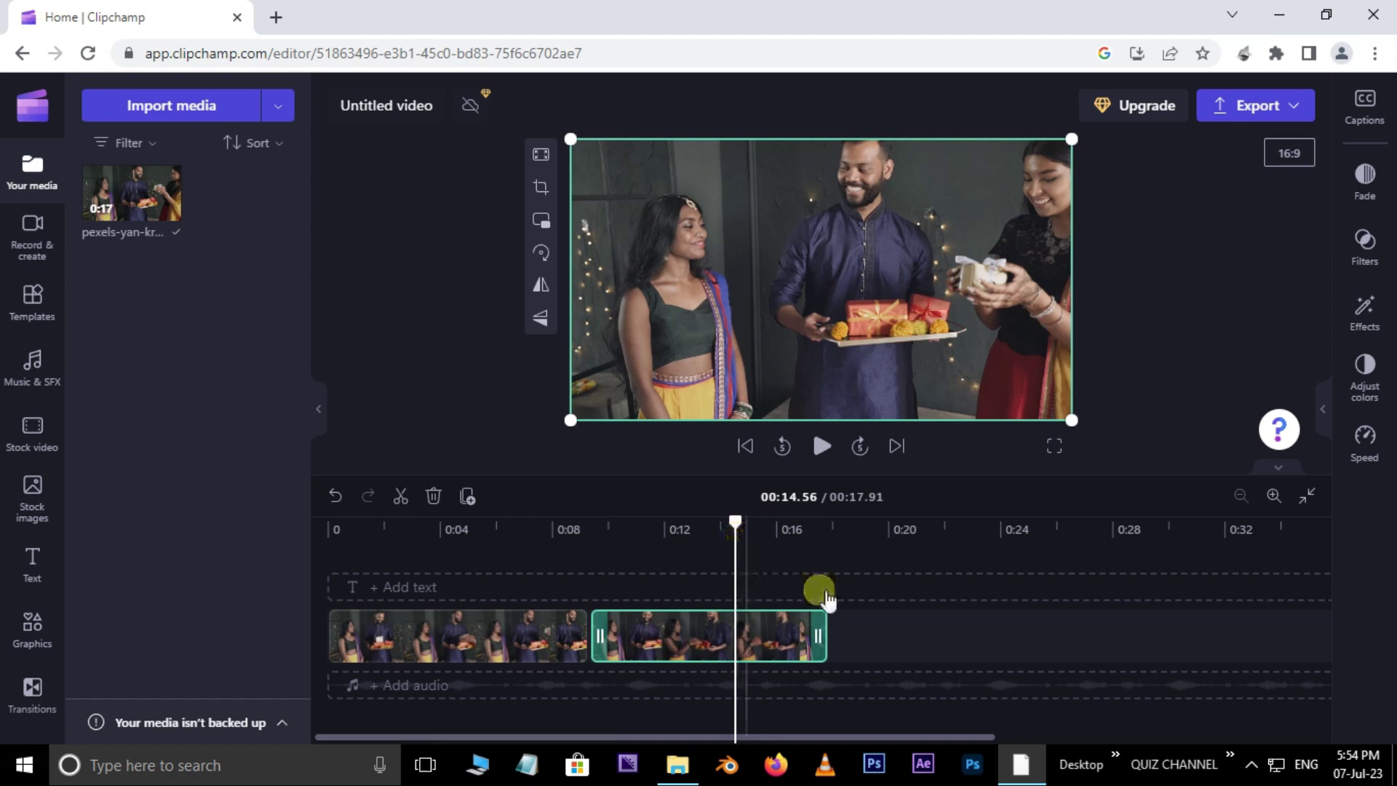
{"action": "key", "text": "s"}
{"action": "left_click", "coordinate": [459, 626]}
{"action": "left_click", "coordinate": [462, 533]}
{"action": "key", "text": "s"}
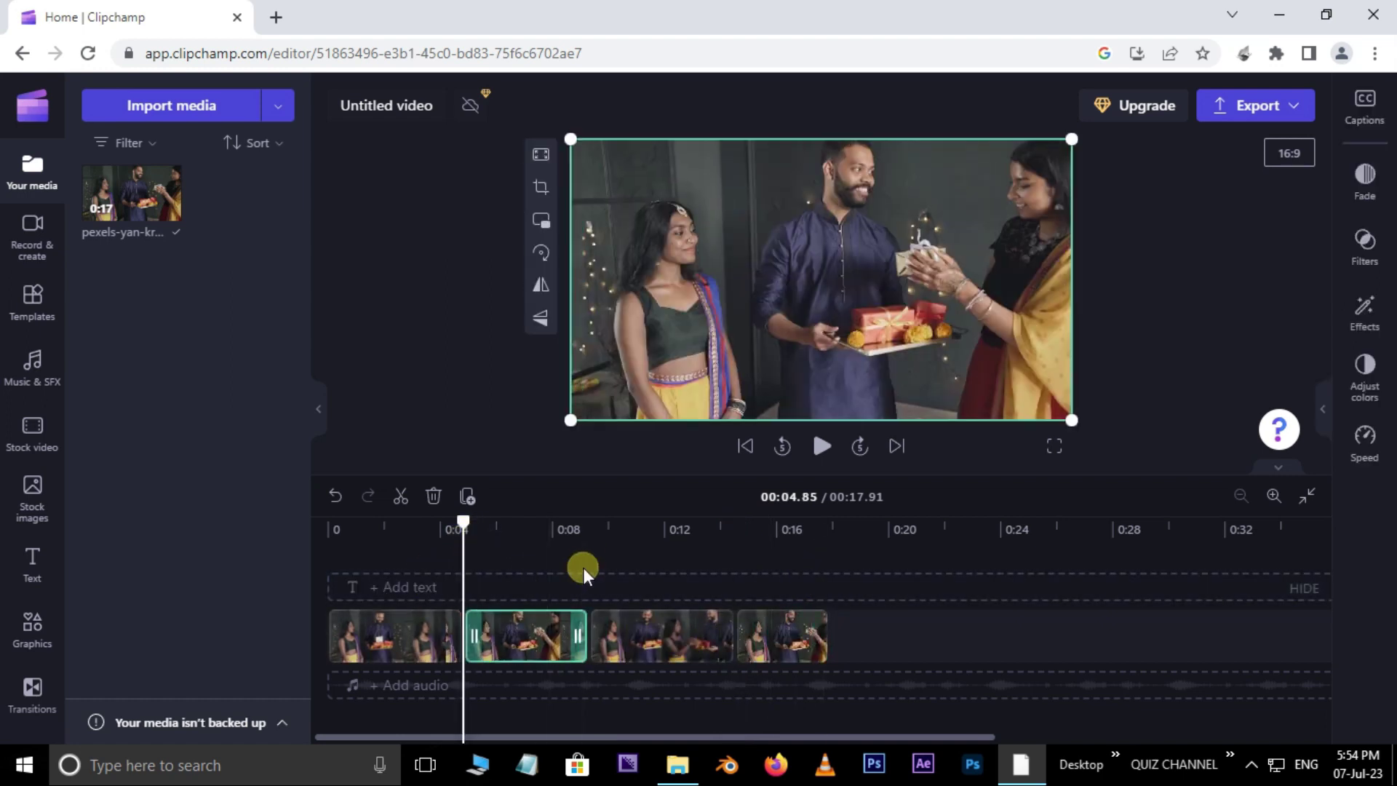
{"action": "key", "text": "ctrl+z"}
{"action": "key", "text": "ctrl+z"}
{"action": "key", "text": "ctrl+z"}
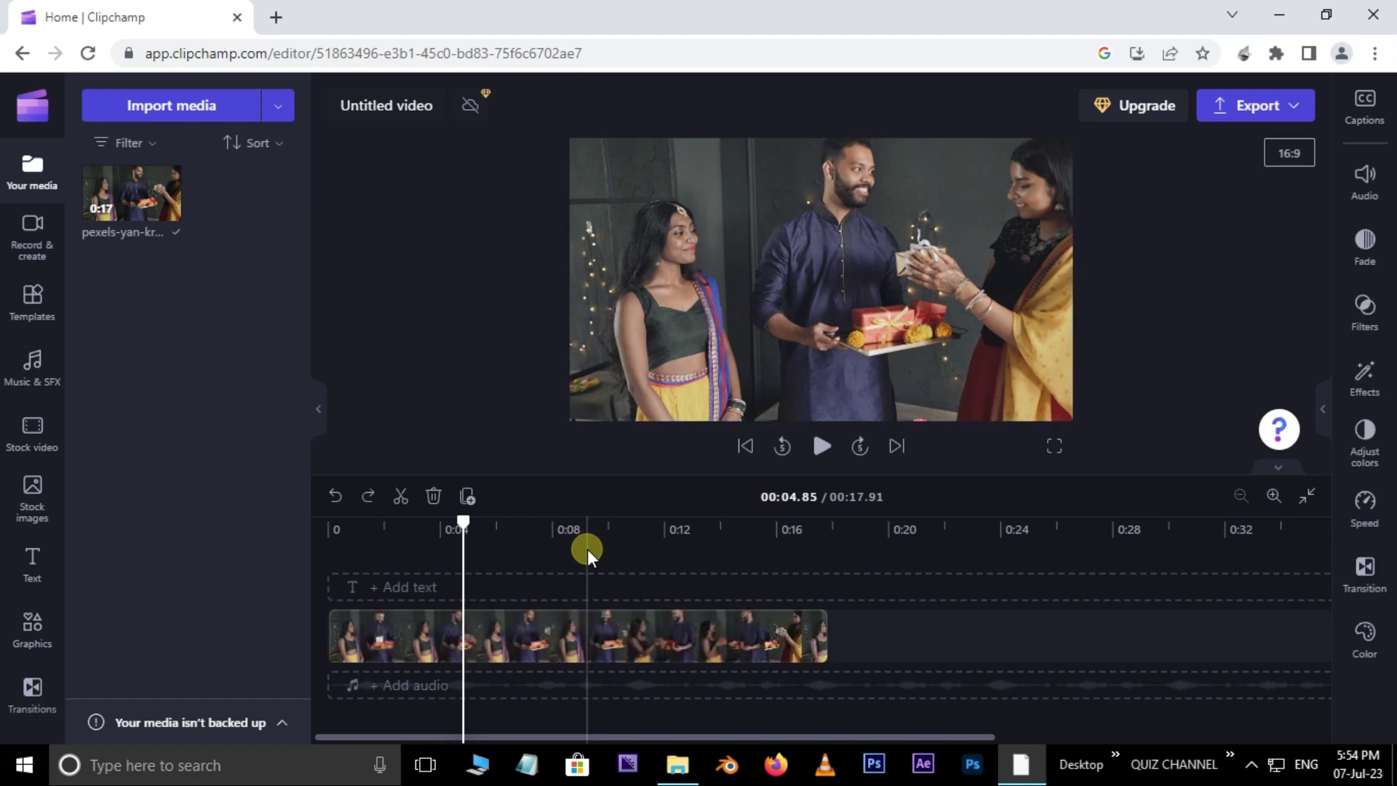
{"action": "key", "text": "ctrl+shift+z"}
{"action": "key", "text": "ctrl+shift+z"}
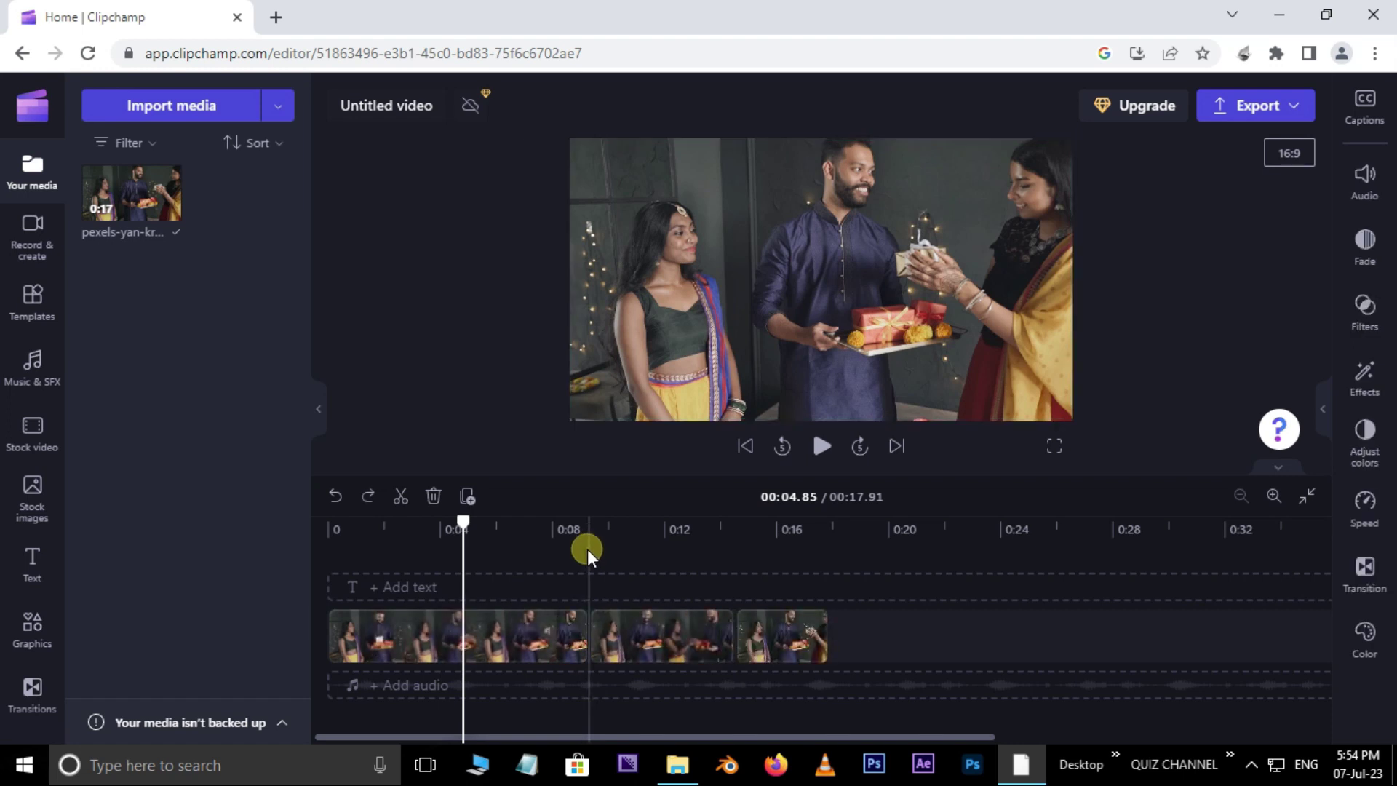
{"action": "key", "text": "ctrl+z"}
{"action": "key", "text": "ctrl+z"}
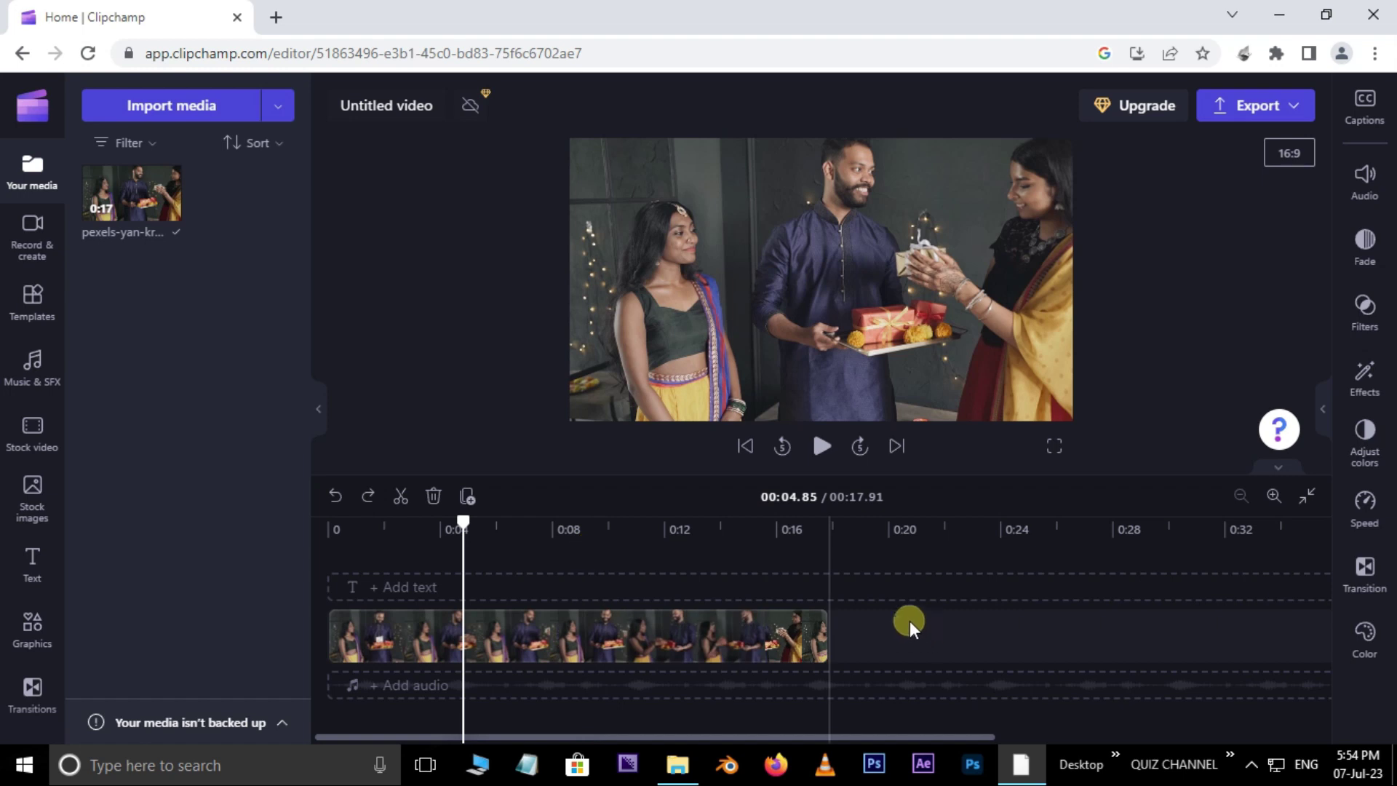
{"action": "left_click_drag", "start_coordinate": [461, 523], "coordinate": [275, 582]}
{"action": "left_click", "coordinate": [822, 445]}
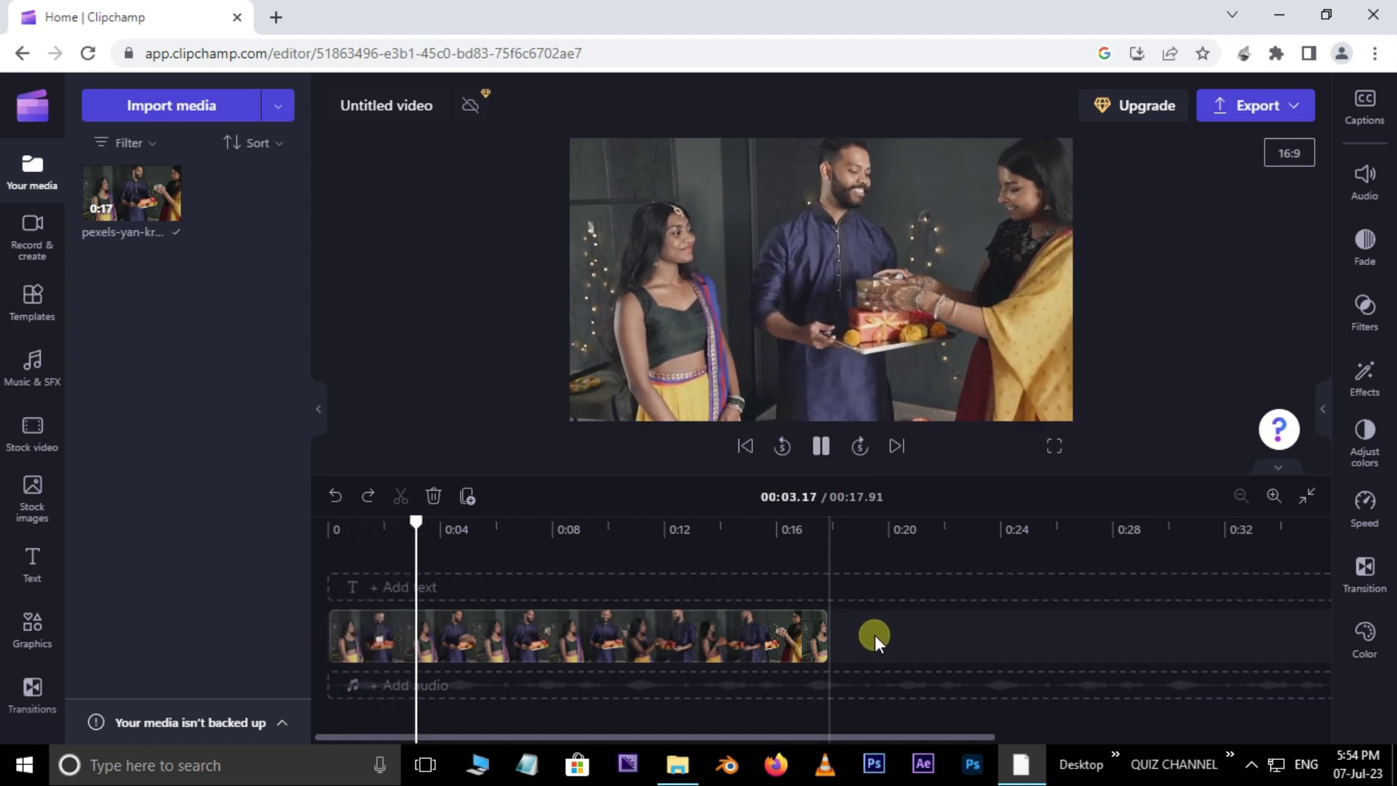
{"action": "key", "text": "space"}
{"action": "left_click_drag", "start_coordinate": [473, 524], "coordinate": [318, 553]}
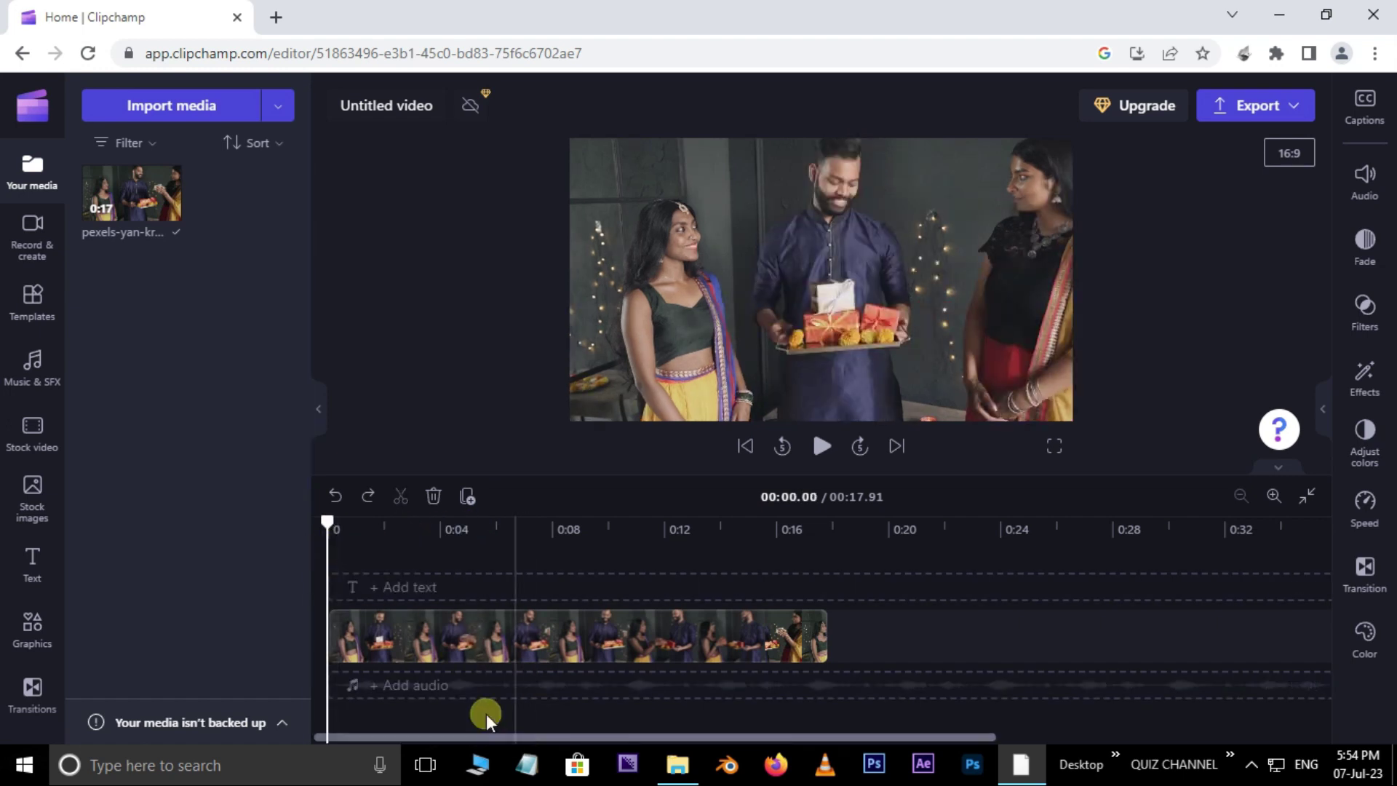
{"action": "left_click", "coordinate": [560, 638]}
{"action": "left_click", "coordinate": [1368, 179]}
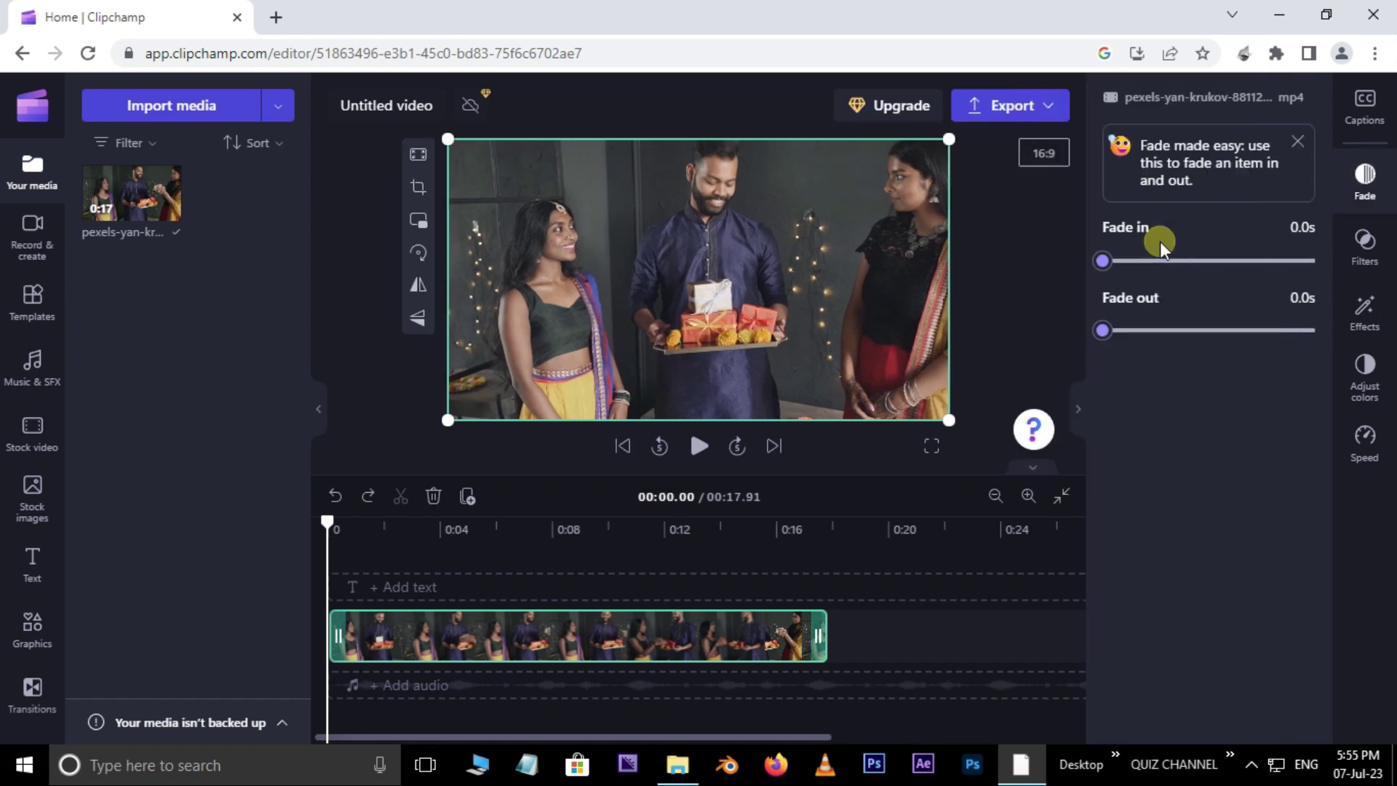
{"action": "left_click", "coordinate": [1106, 264]}
{"action": "left_click_drag", "start_coordinate": [1113, 271], "coordinate": [1314, 275]}
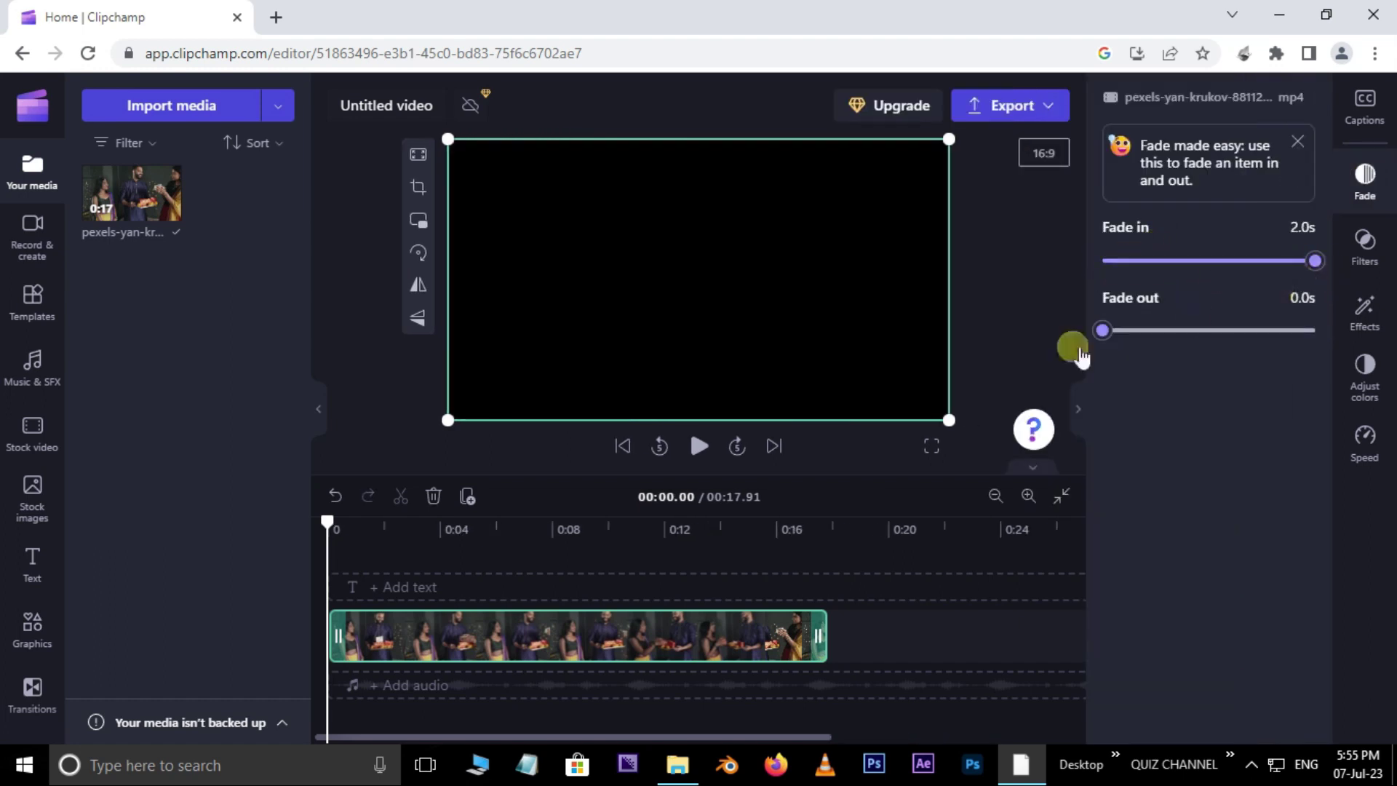
{"action": "left_click", "coordinate": [712, 447]}
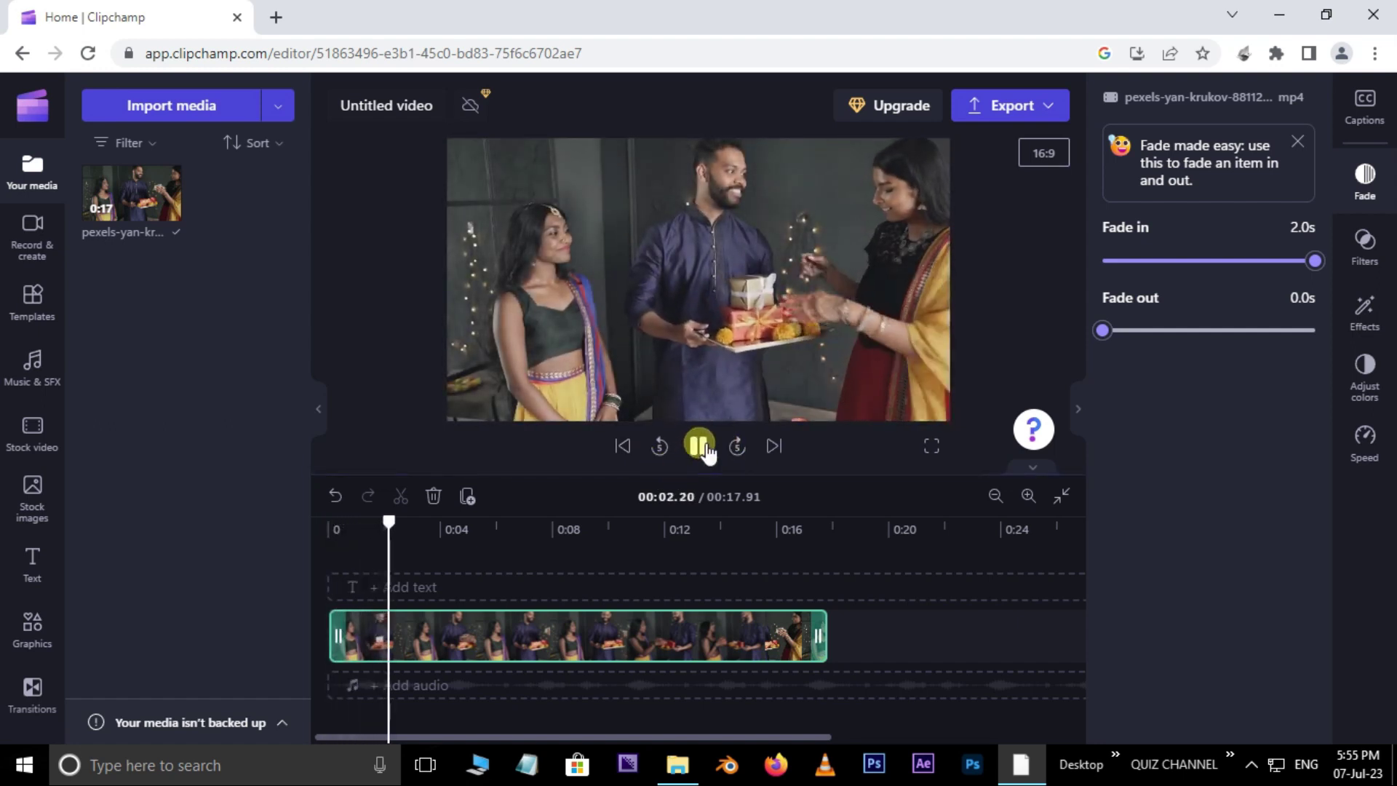
{"action": "left_click", "coordinate": [698, 445]}
{"action": "left_click_drag", "start_coordinate": [390, 524], "coordinate": [320, 530]}
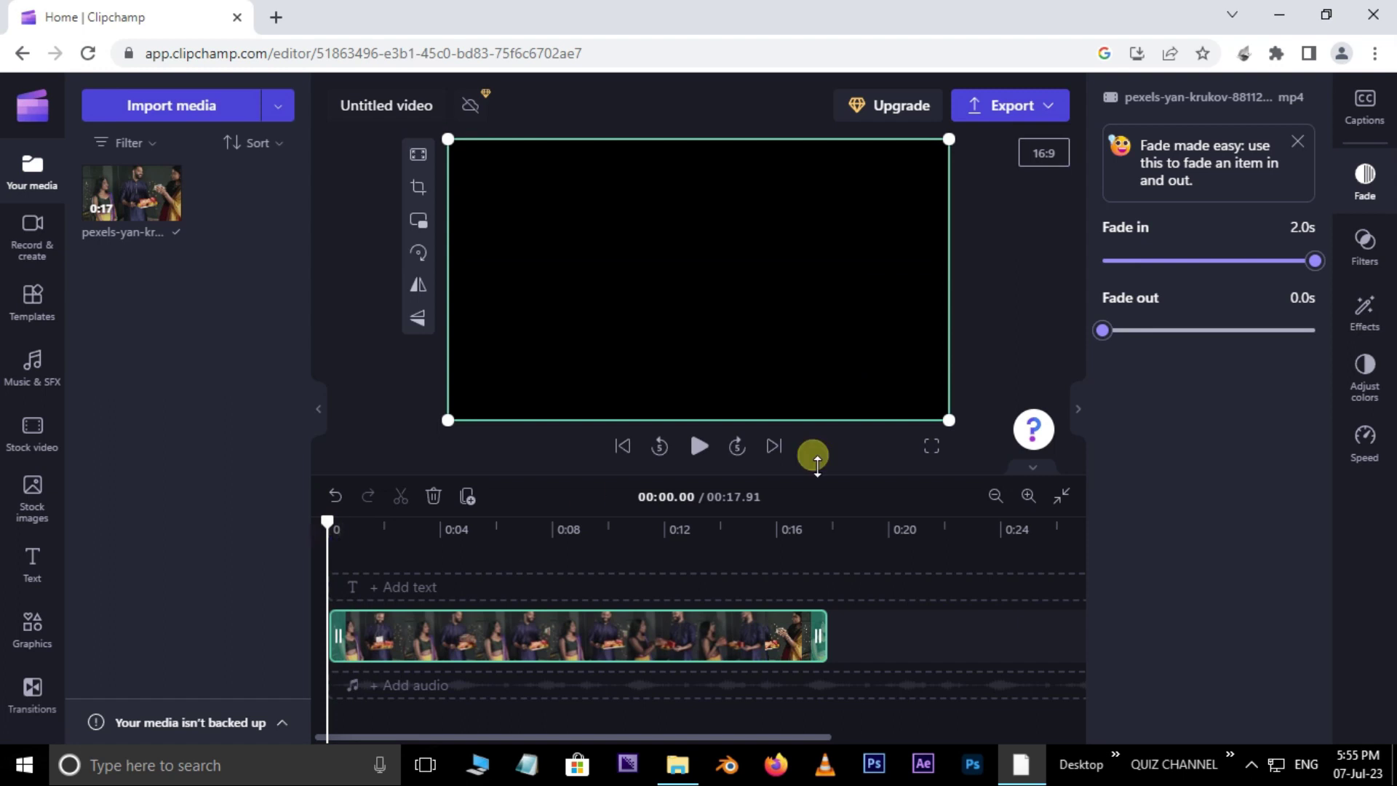
{"action": "left_click", "coordinate": [698, 445]}
{"action": "left_click", "coordinate": [698, 445]}
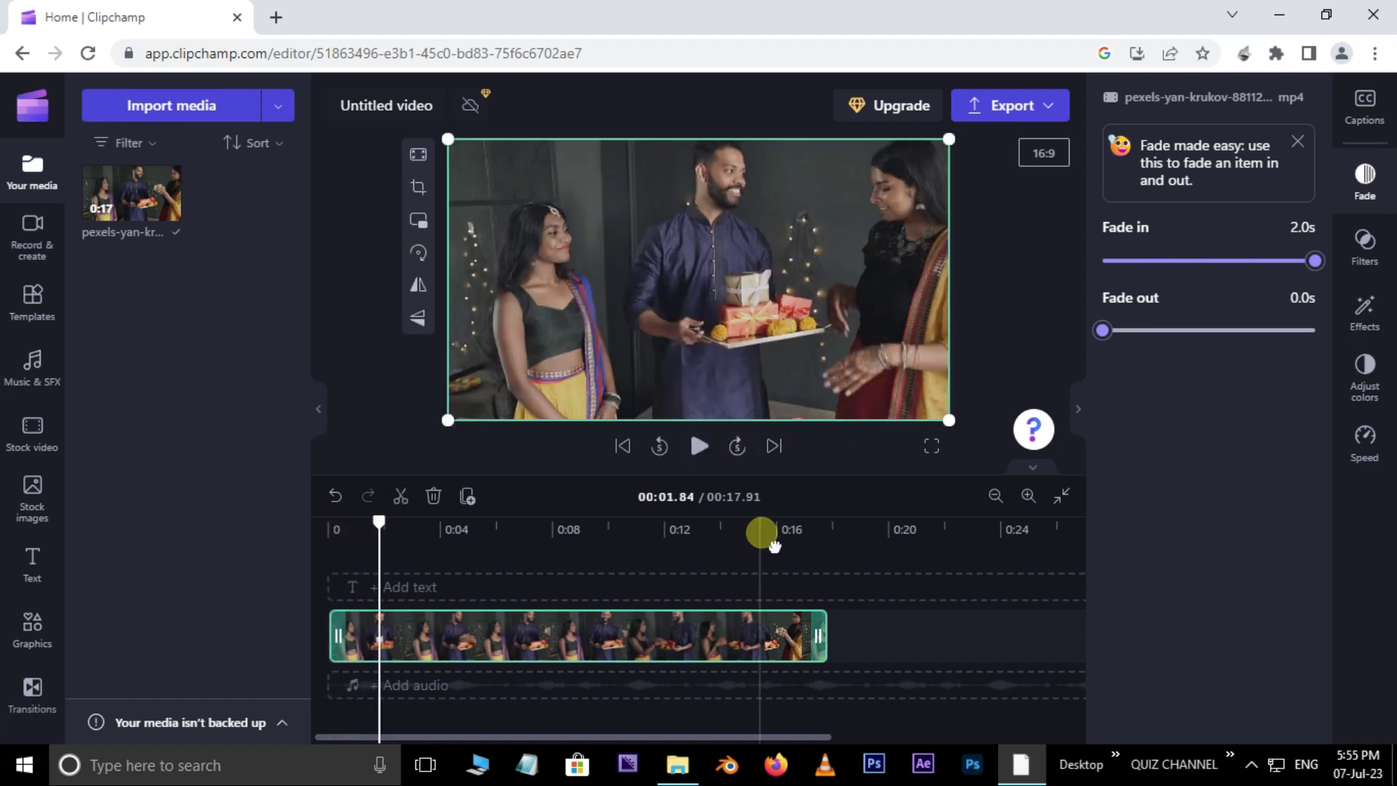
{"action": "left_click", "coordinate": [768, 530]}
{"action": "left_click", "coordinate": [698, 445]}
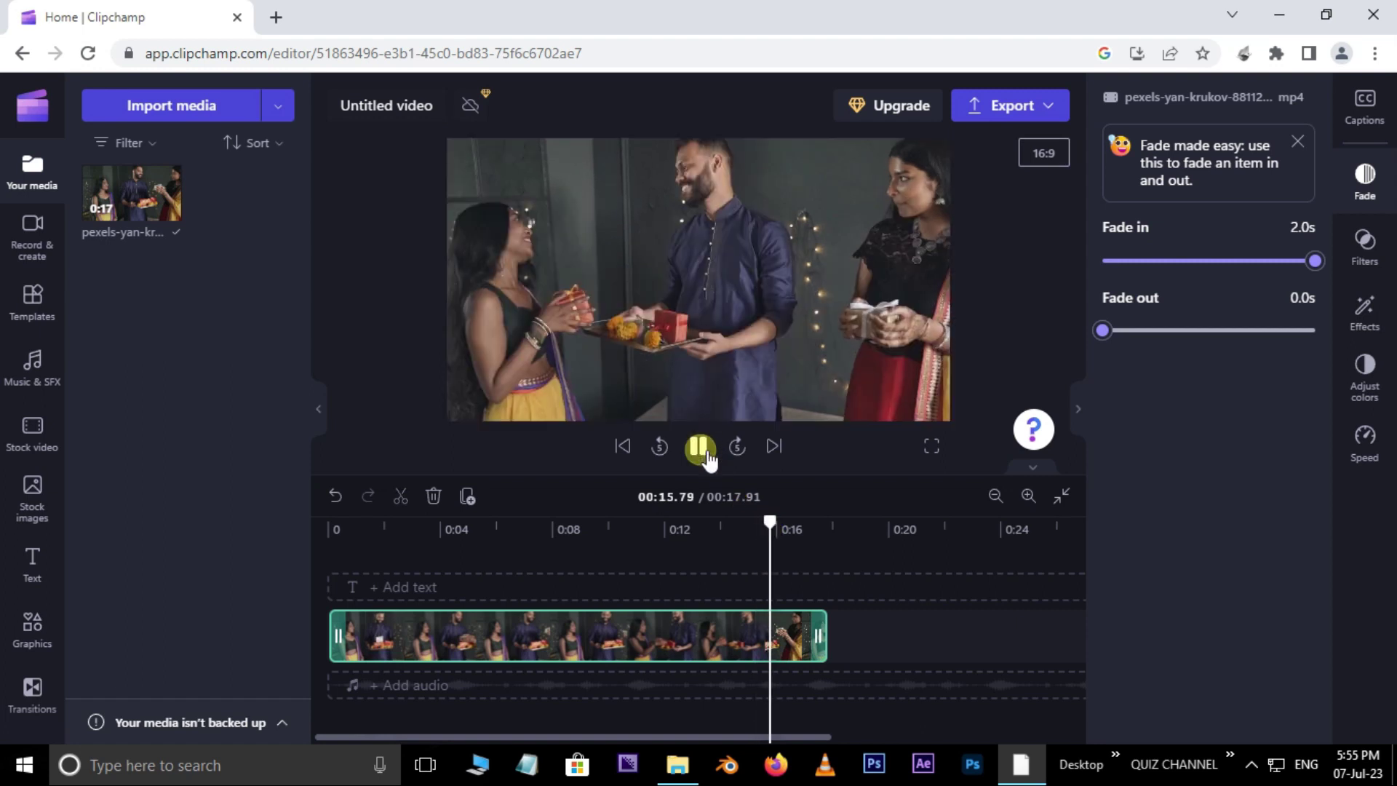
{"action": "left_click", "coordinate": [700, 447]}
{"action": "left_click", "coordinate": [1111, 334]}
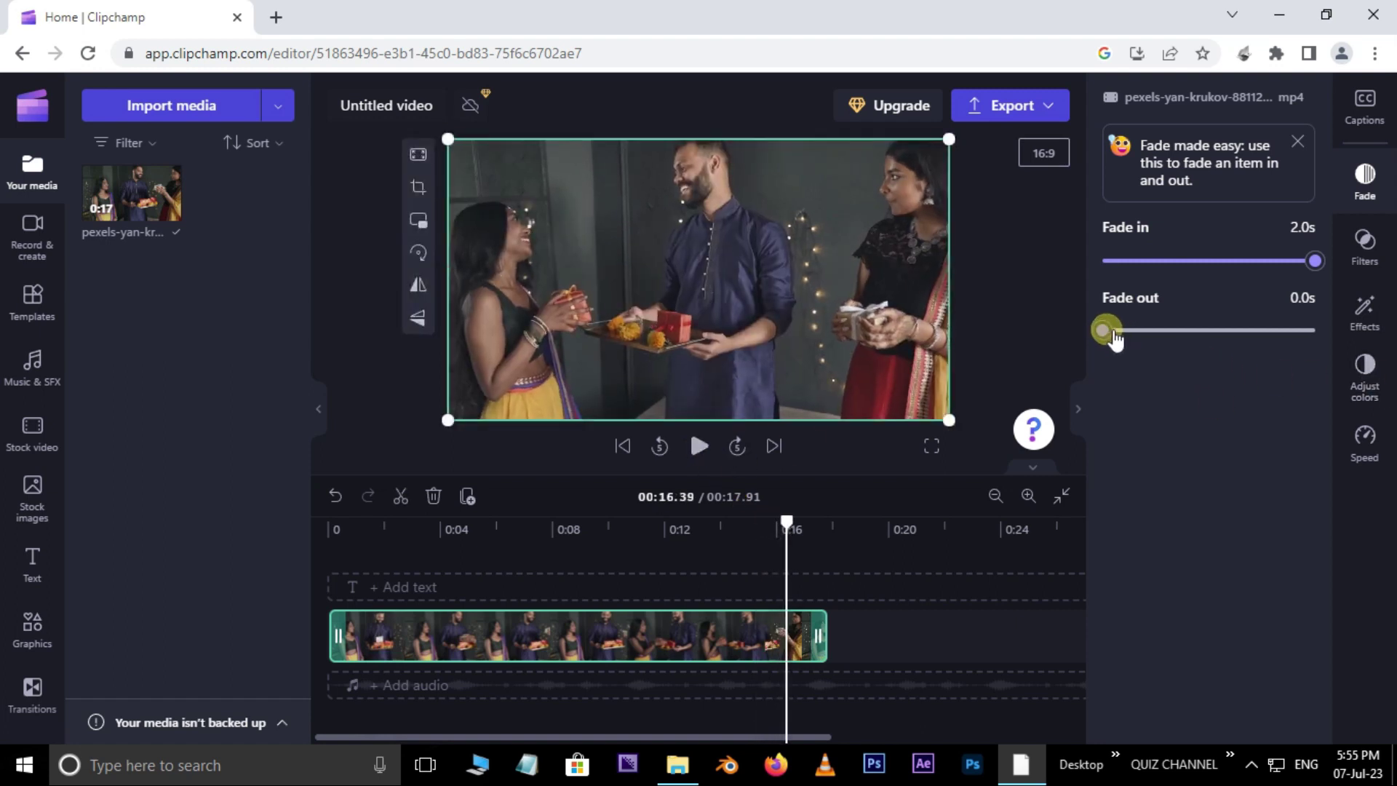
{"action": "left_click_drag", "start_coordinate": [1111, 334], "coordinate": [1334, 327]}
{"action": "left_click_drag", "start_coordinate": [773, 537], "coordinate": [742, 531]}
{"action": "left_click", "coordinate": [698, 445]}
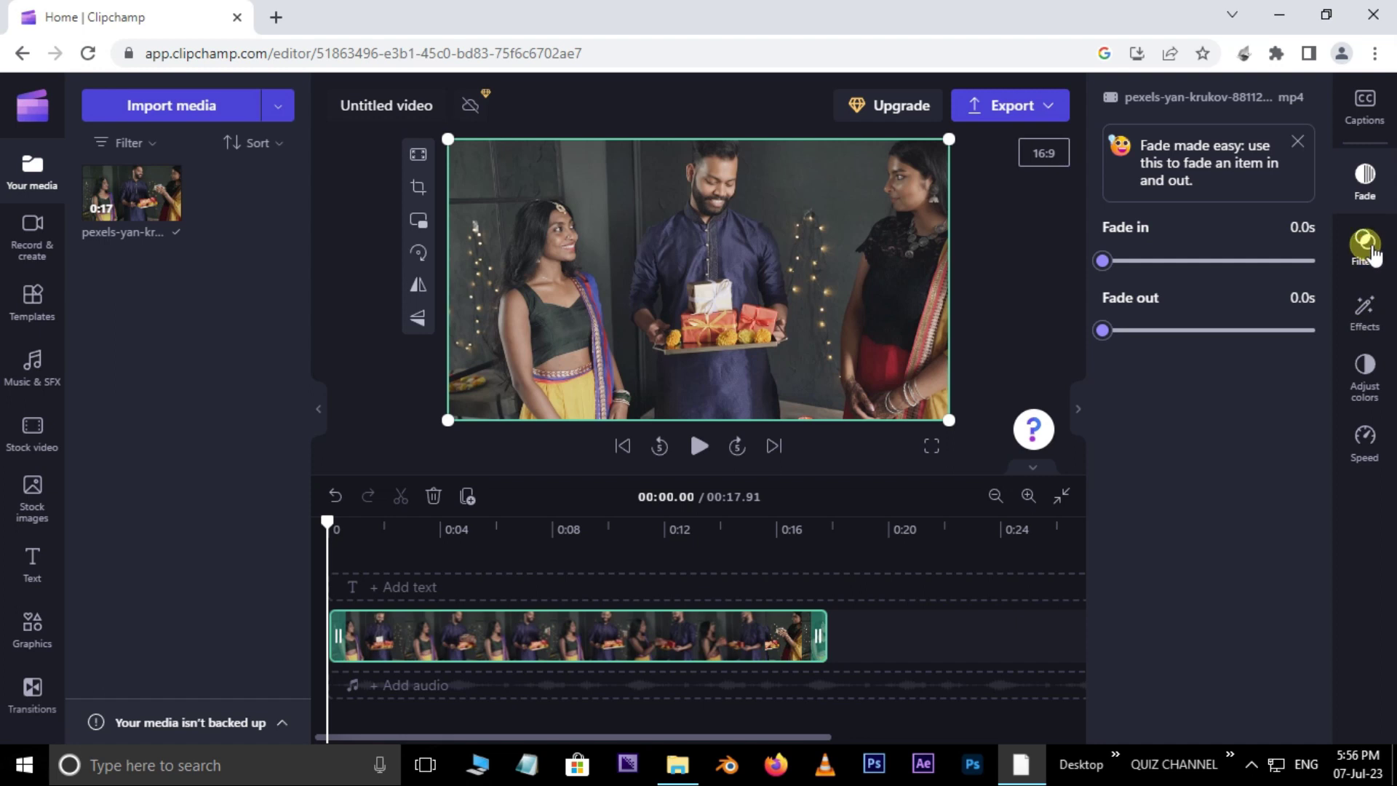
Step: Try the Orange and teal filter on the gift-giving clip, toggling it off and on
{"action": "left_click", "coordinate": [1370, 251]}
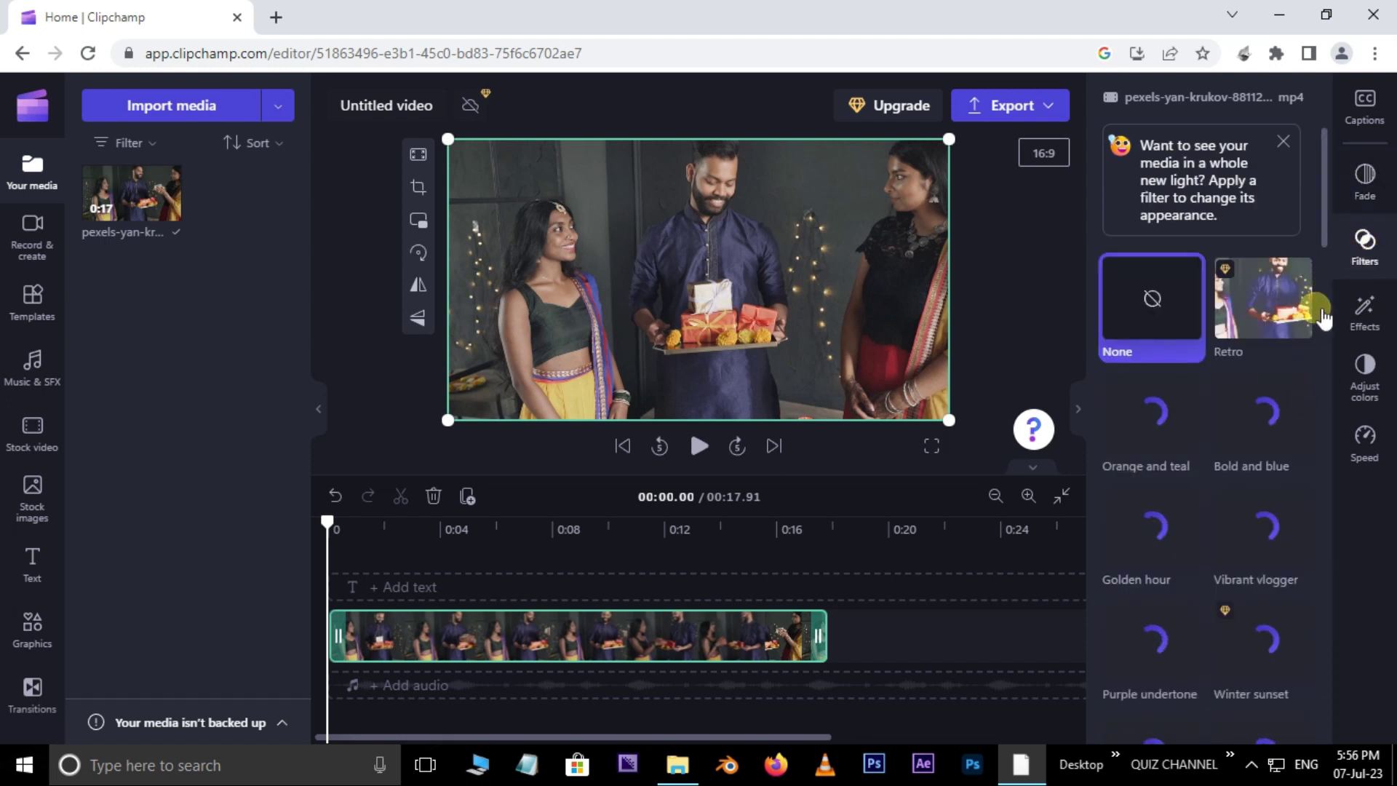
{"action": "scroll", "coordinate": [1325, 225], "scroll_direction": "down", "scroll_amount": 2}
{"action": "scroll", "coordinate": [1329, 237], "scroll_direction": "down", "scroll_amount": 1}
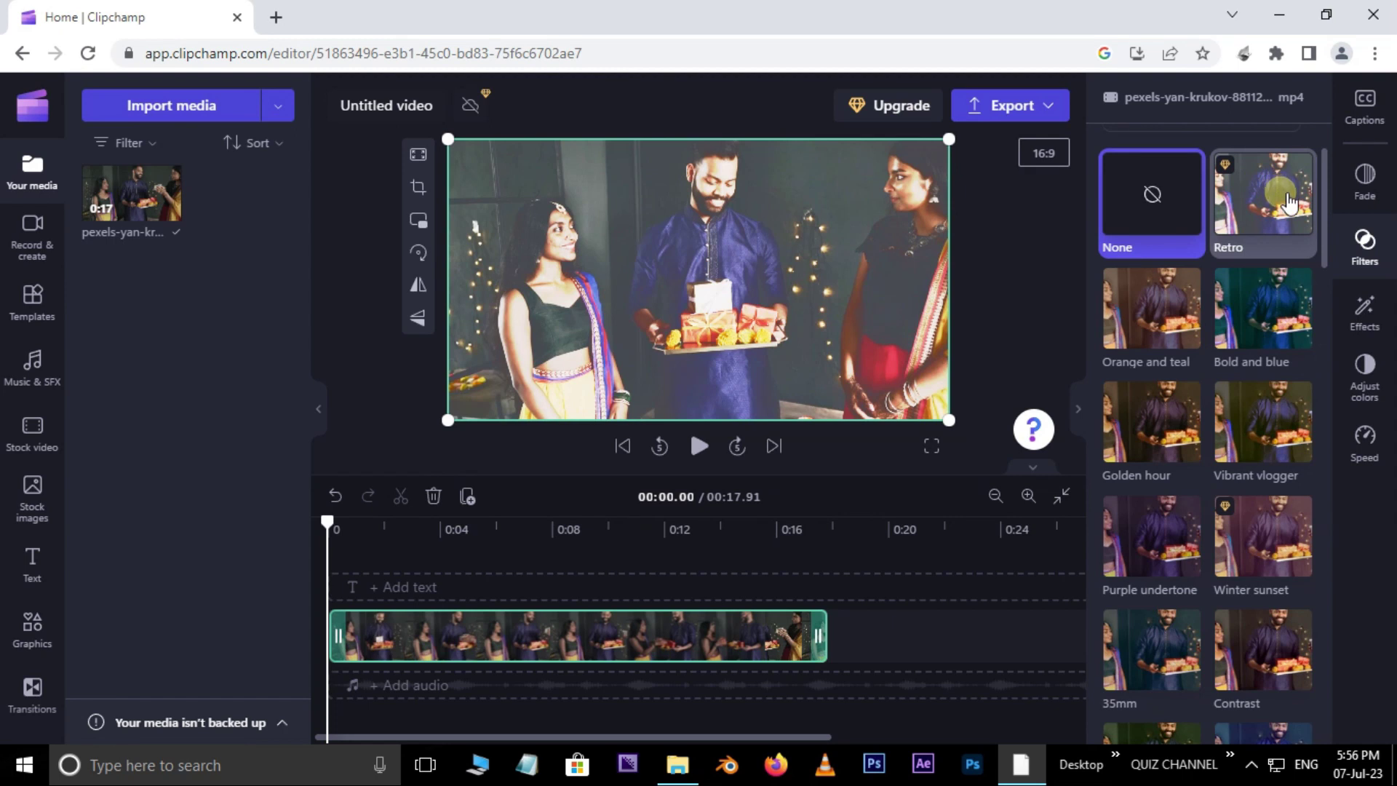
{"action": "left_click", "coordinate": [1182, 294]}
{"action": "left_click", "coordinate": [1162, 318]}
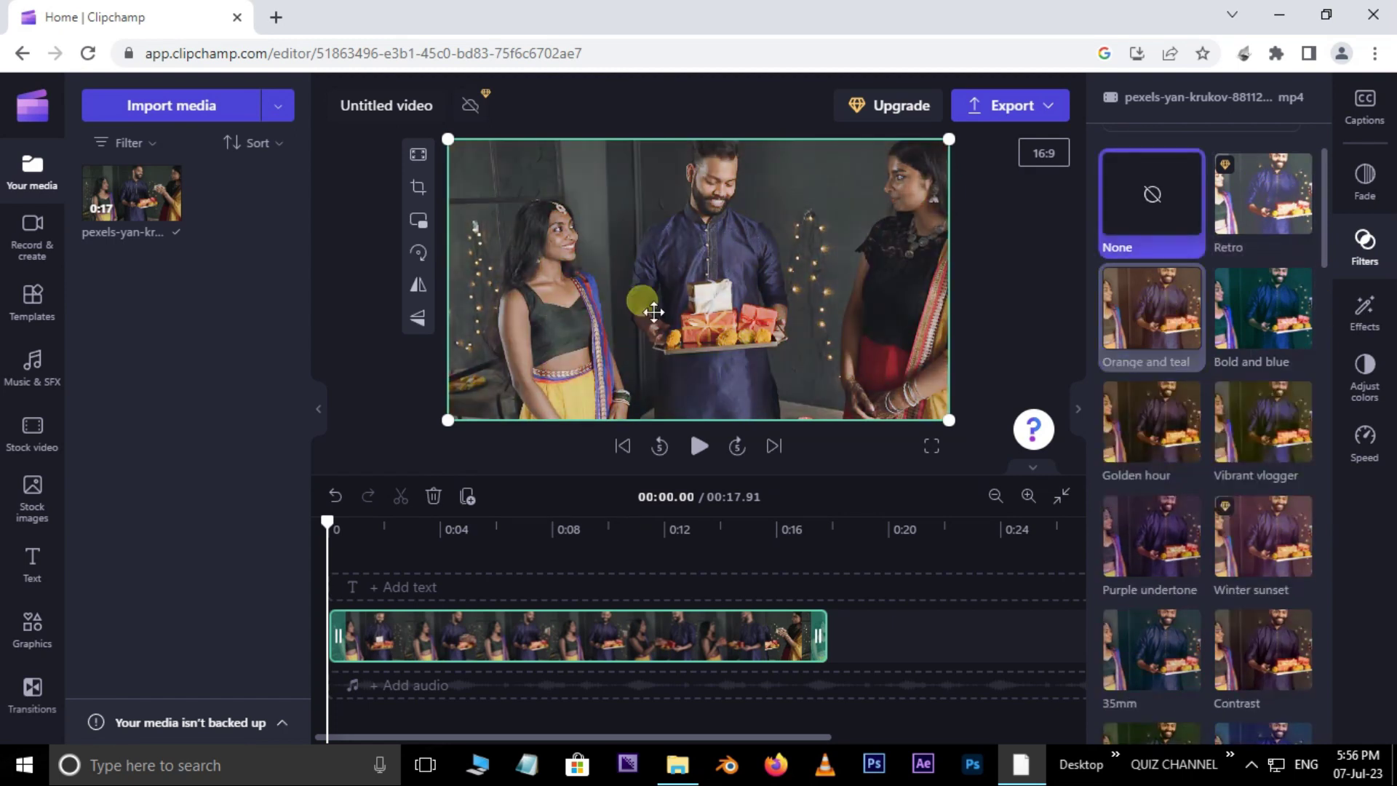
{"action": "left_click", "coordinate": [1159, 318]}
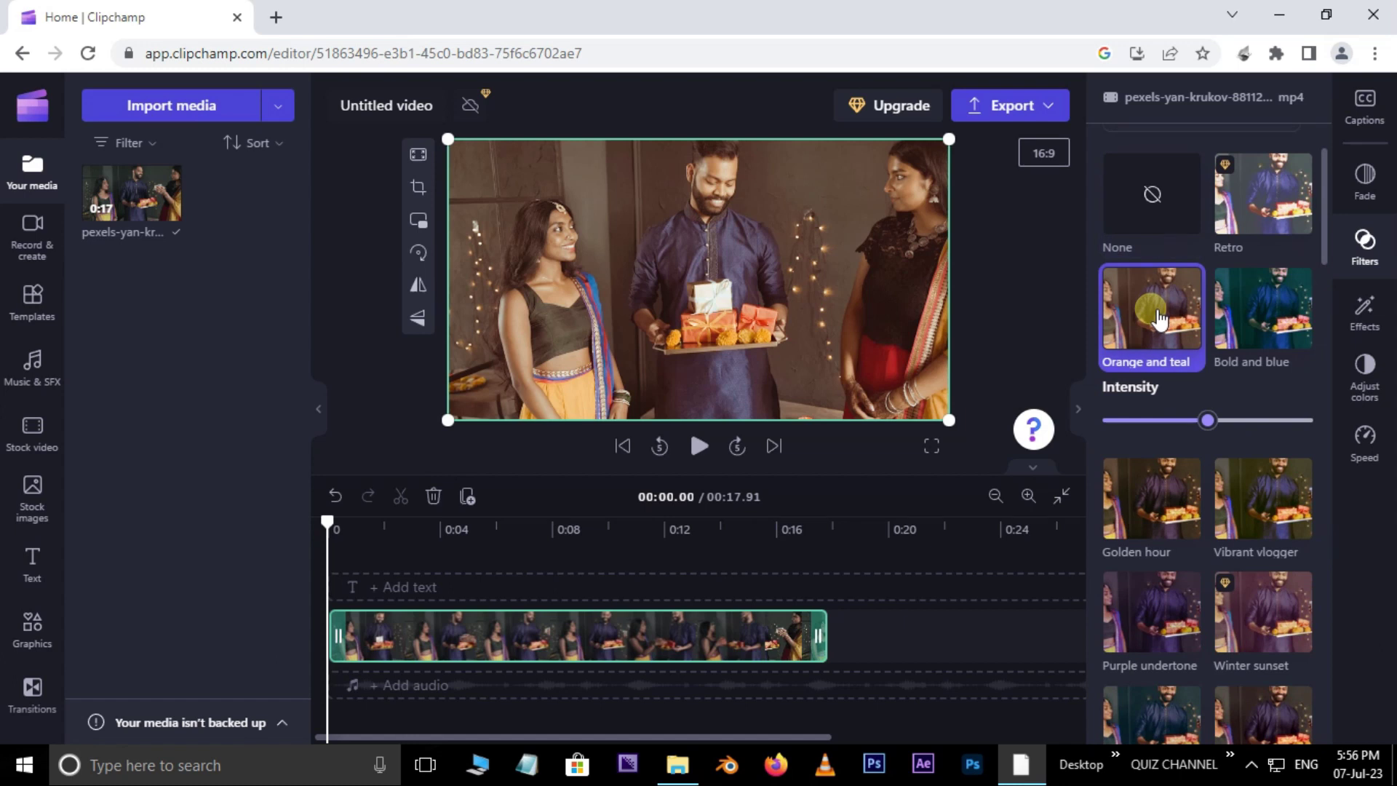
Step: Try the Bold and blue, Vibrant vlogger, Golden hour and Black & white 2 filters
{"action": "left_click", "coordinate": [1273, 313]}
{"action": "left_click", "coordinate": [1272, 489]}
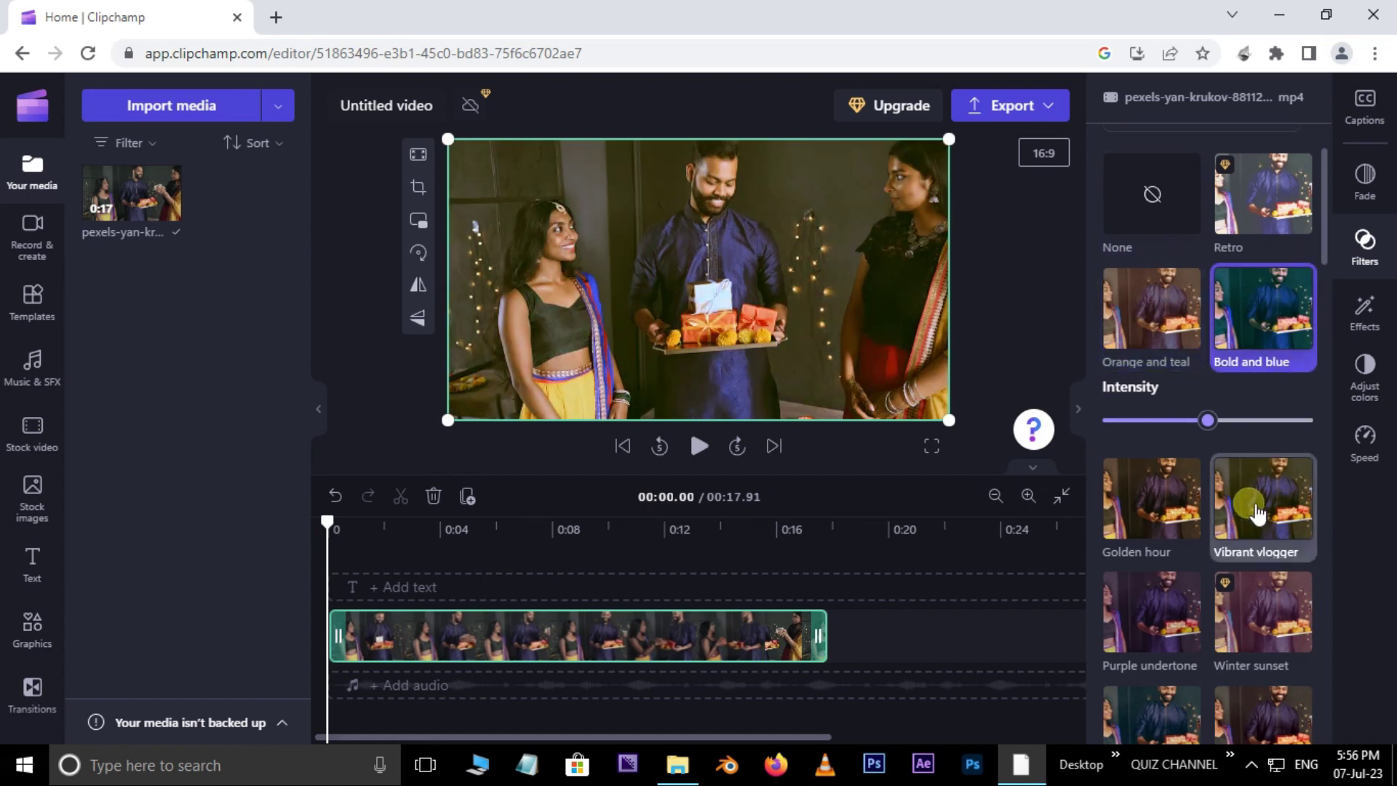
{"action": "left_click", "coordinate": [1176, 459]}
{"action": "left_click_drag", "start_coordinate": [1325, 224], "coordinate": [1330, 185]}
{"action": "left_click", "coordinate": [1139, 483]}
Step: Choose None so the clip keeps no filter, then bring up the Effects list
{"action": "left_click", "coordinate": [1168, 324]}
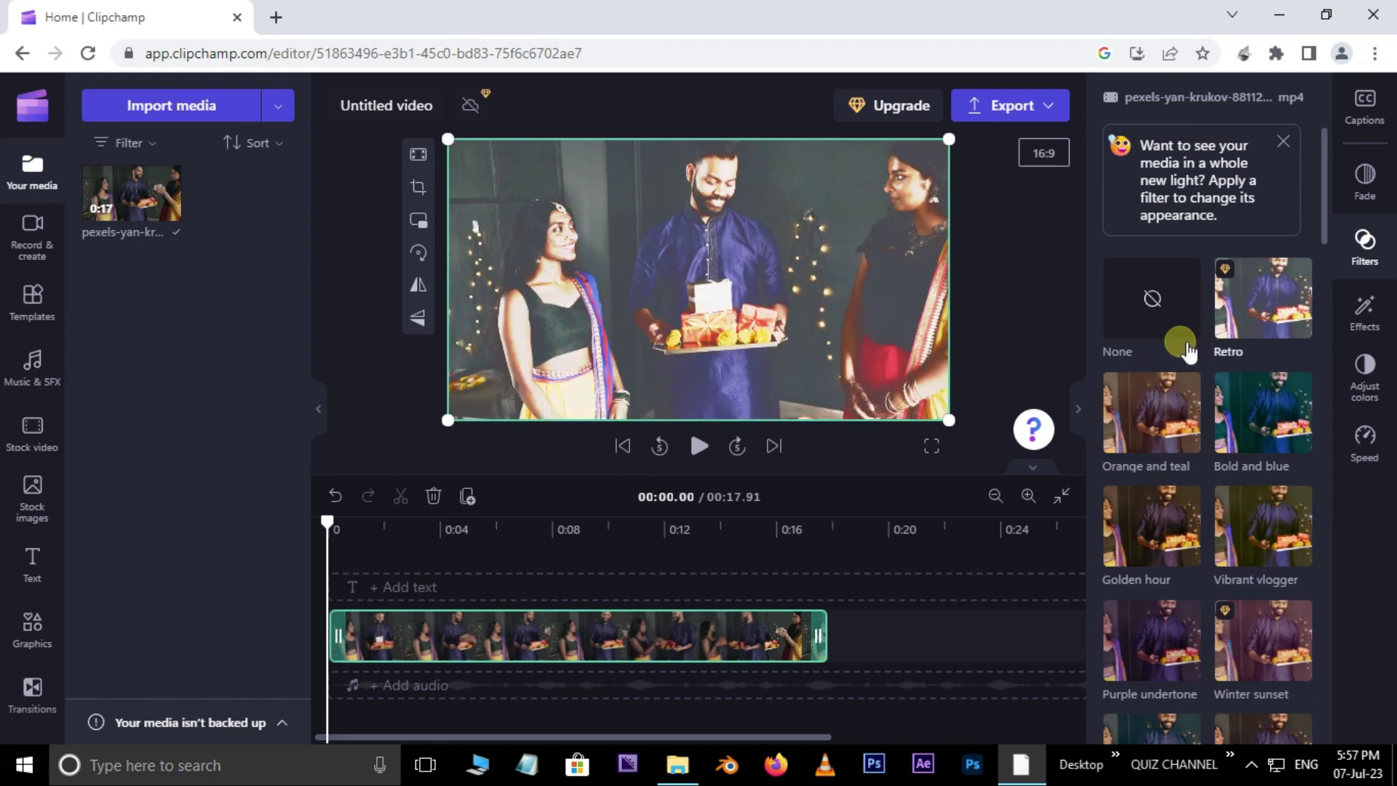
{"action": "left_click", "coordinate": [780, 271]}
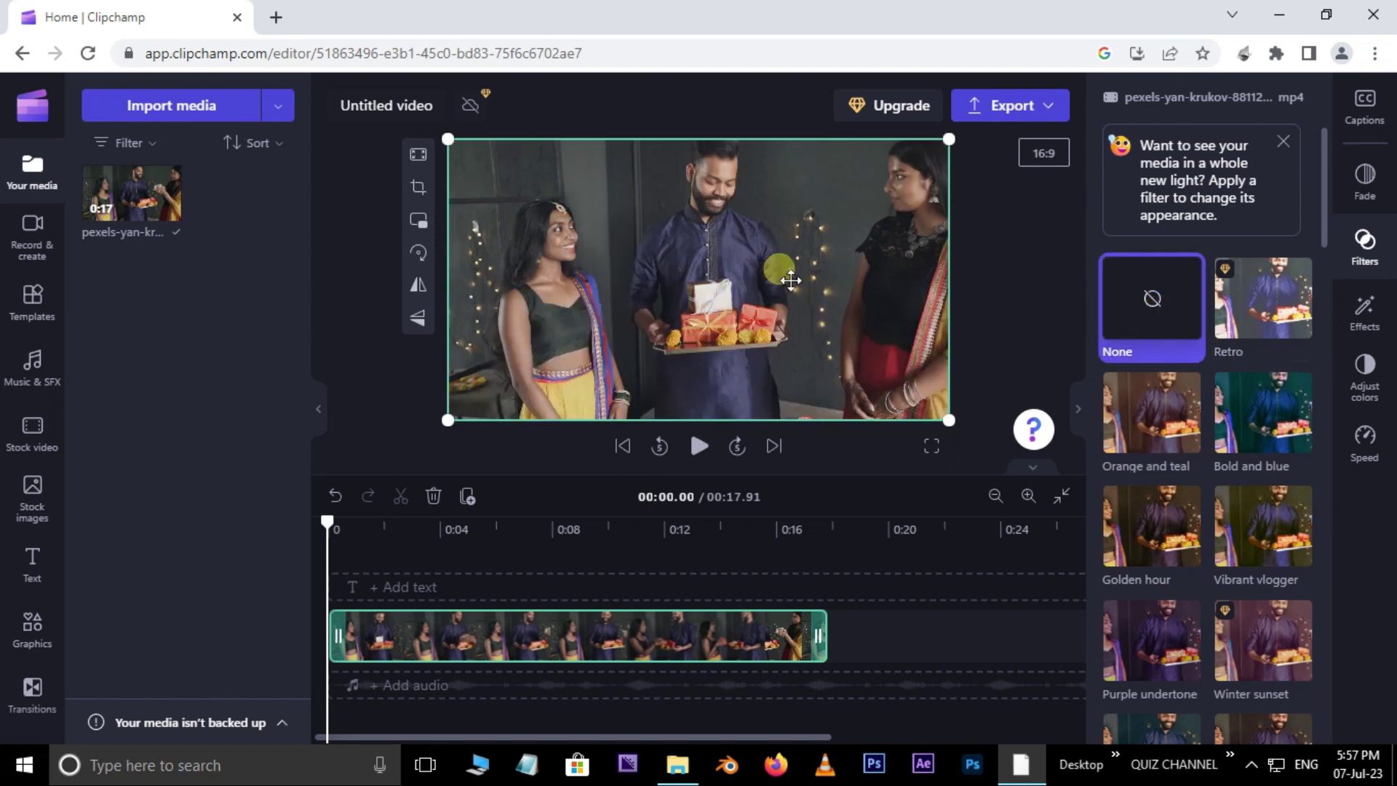
{"action": "left_click", "coordinate": [1372, 310]}
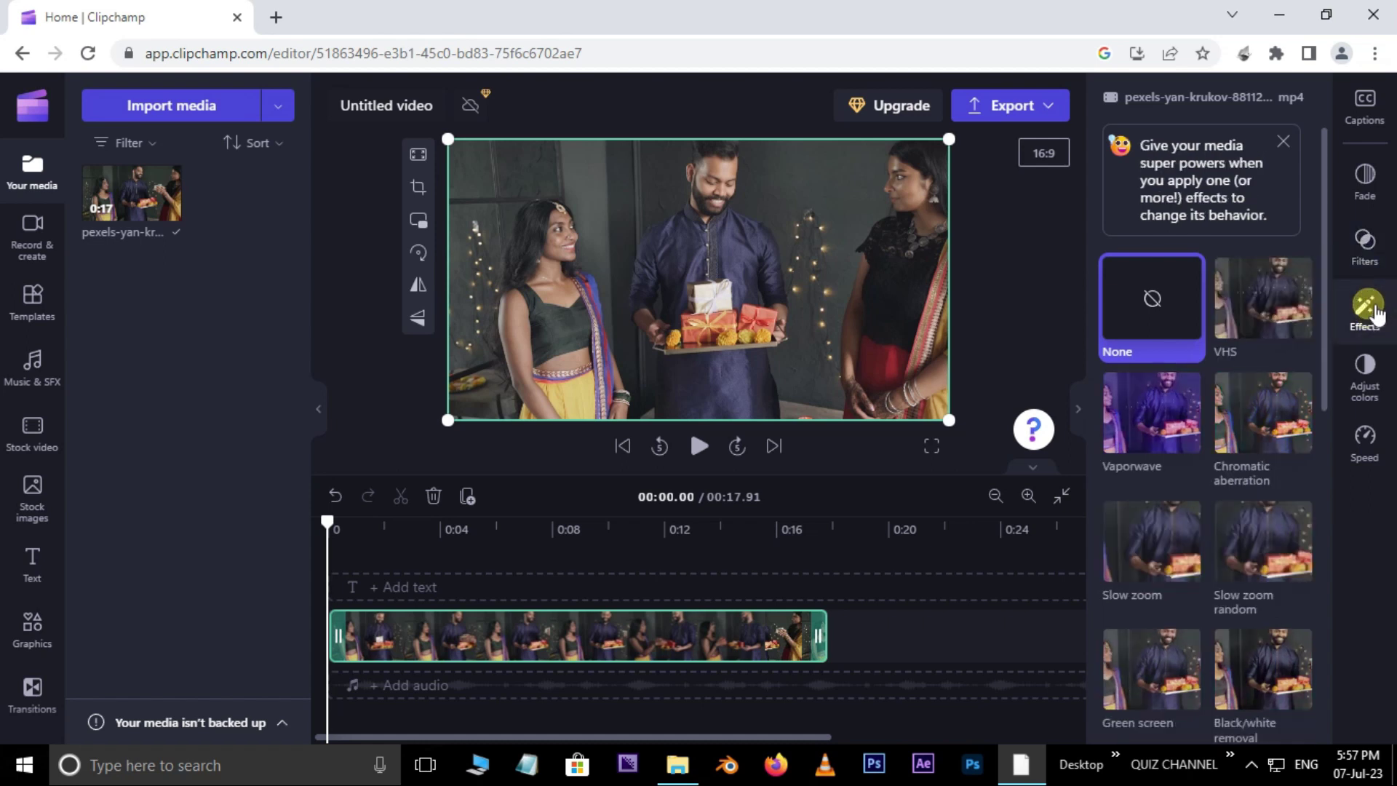
{"action": "scroll", "coordinate": [1200, 364], "scroll_direction": "down", "scroll_amount": 1}
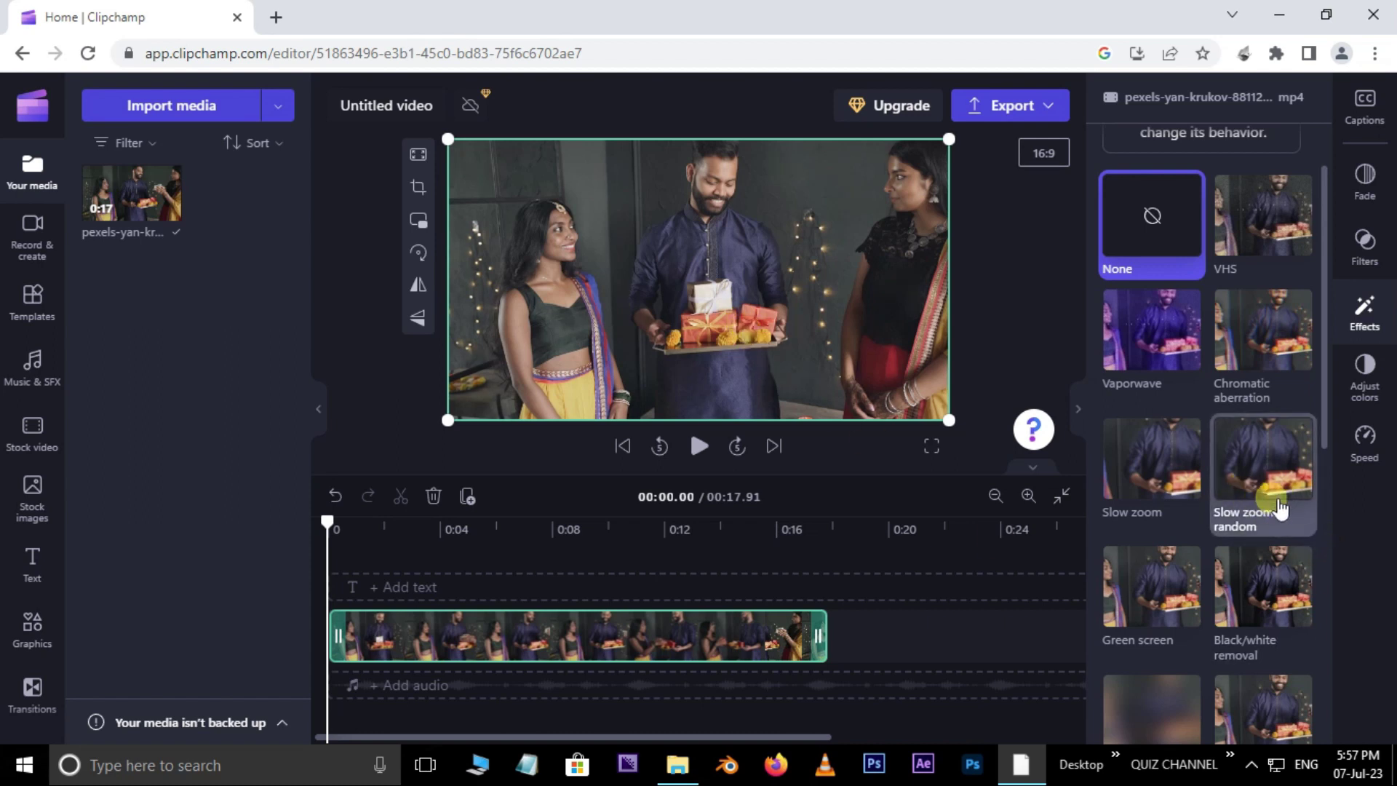
{"action": "left_click", "coordinate": [1274, 471]}
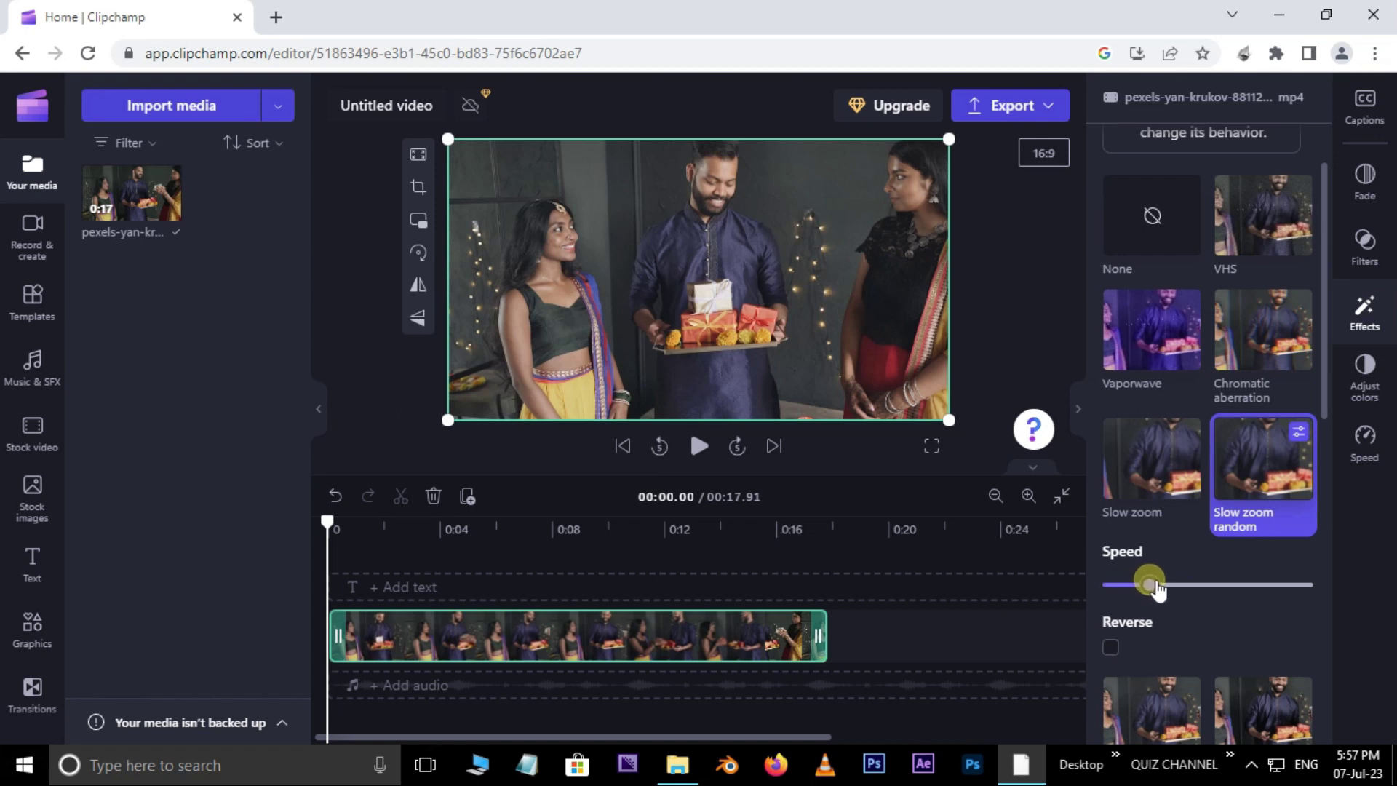
{"action": "left_click", "coordinate": [698, 450]}
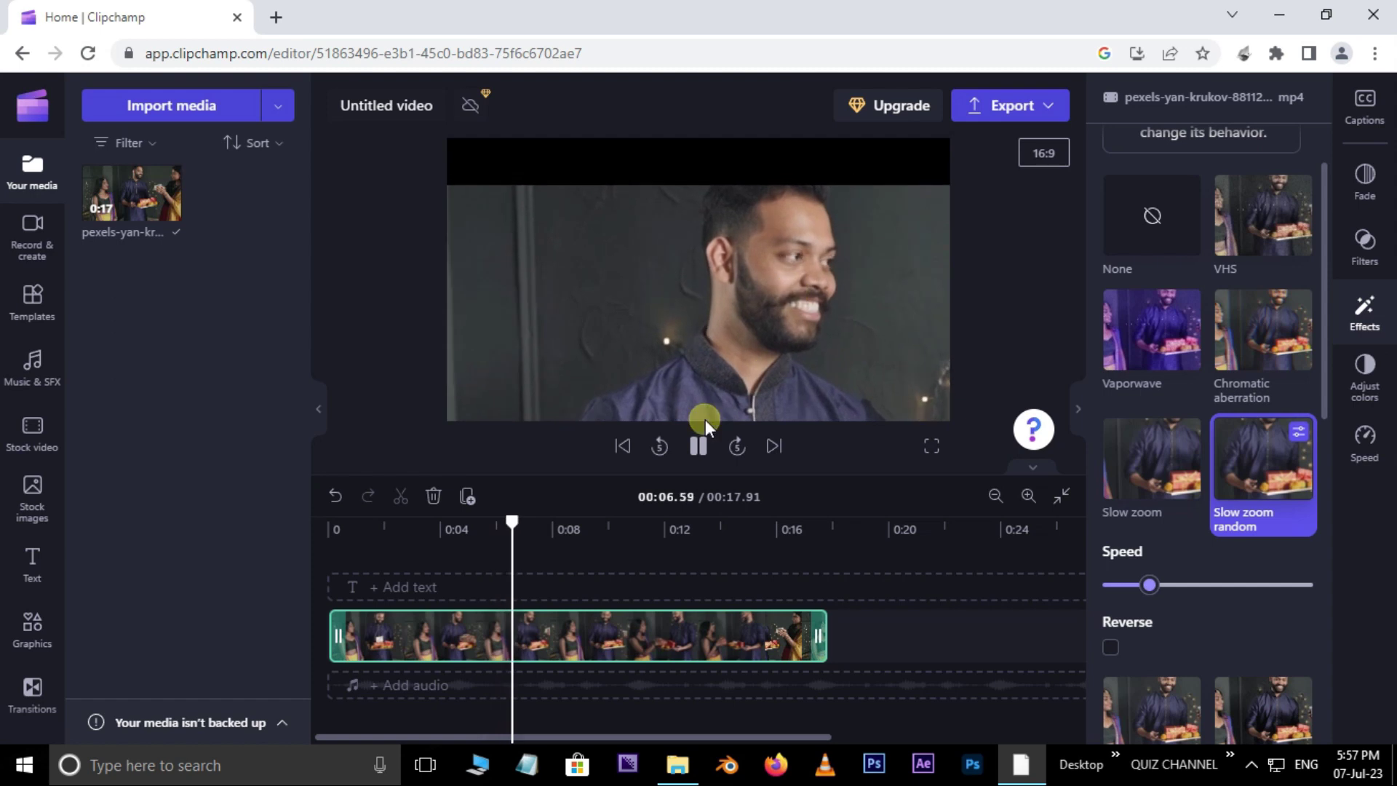
{"action": "left_click", "coordinate": [698, 445]}
{"action": "left_click_drag", "start_coordinate": [545, 533], "coordinate": [333, 582]}
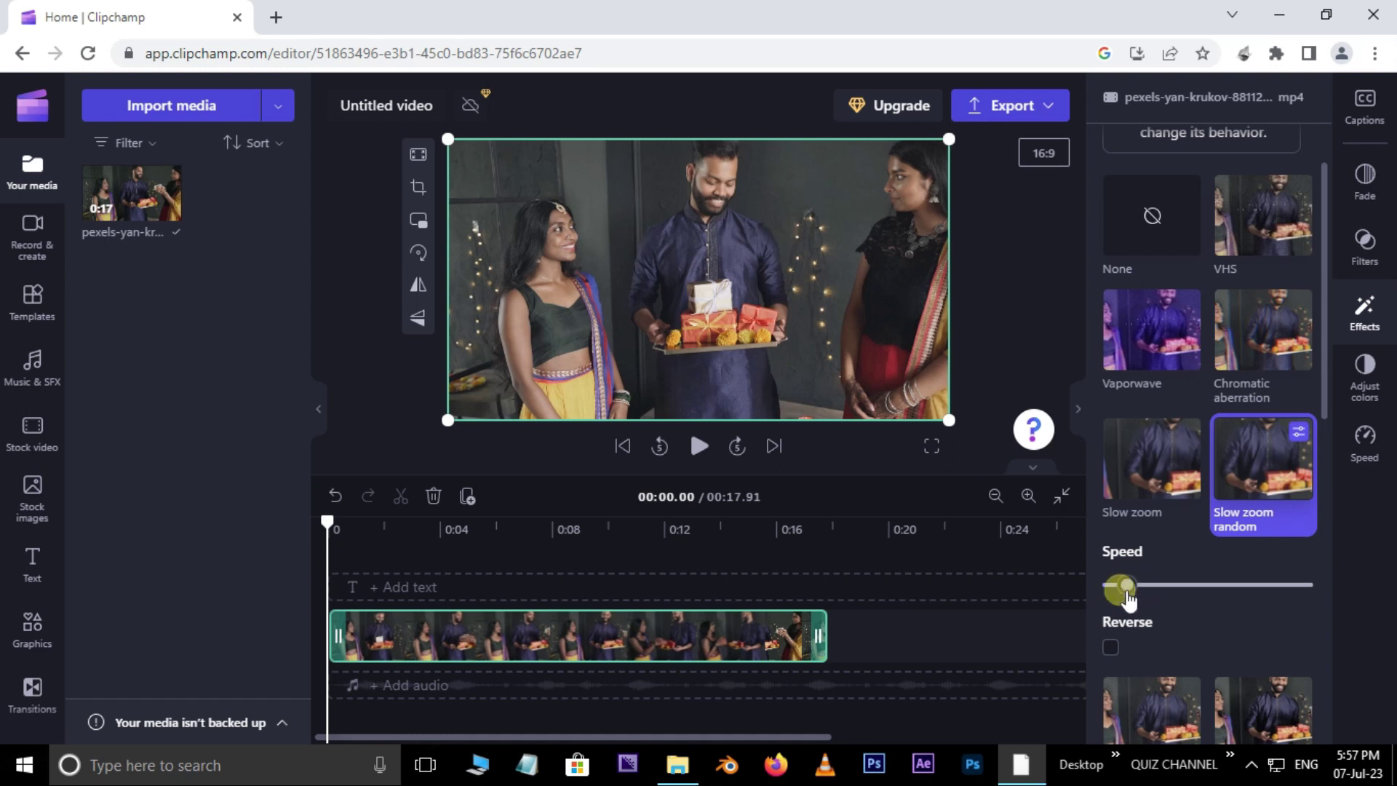
{"action": "left_click", "coordinate": [700, 446]}
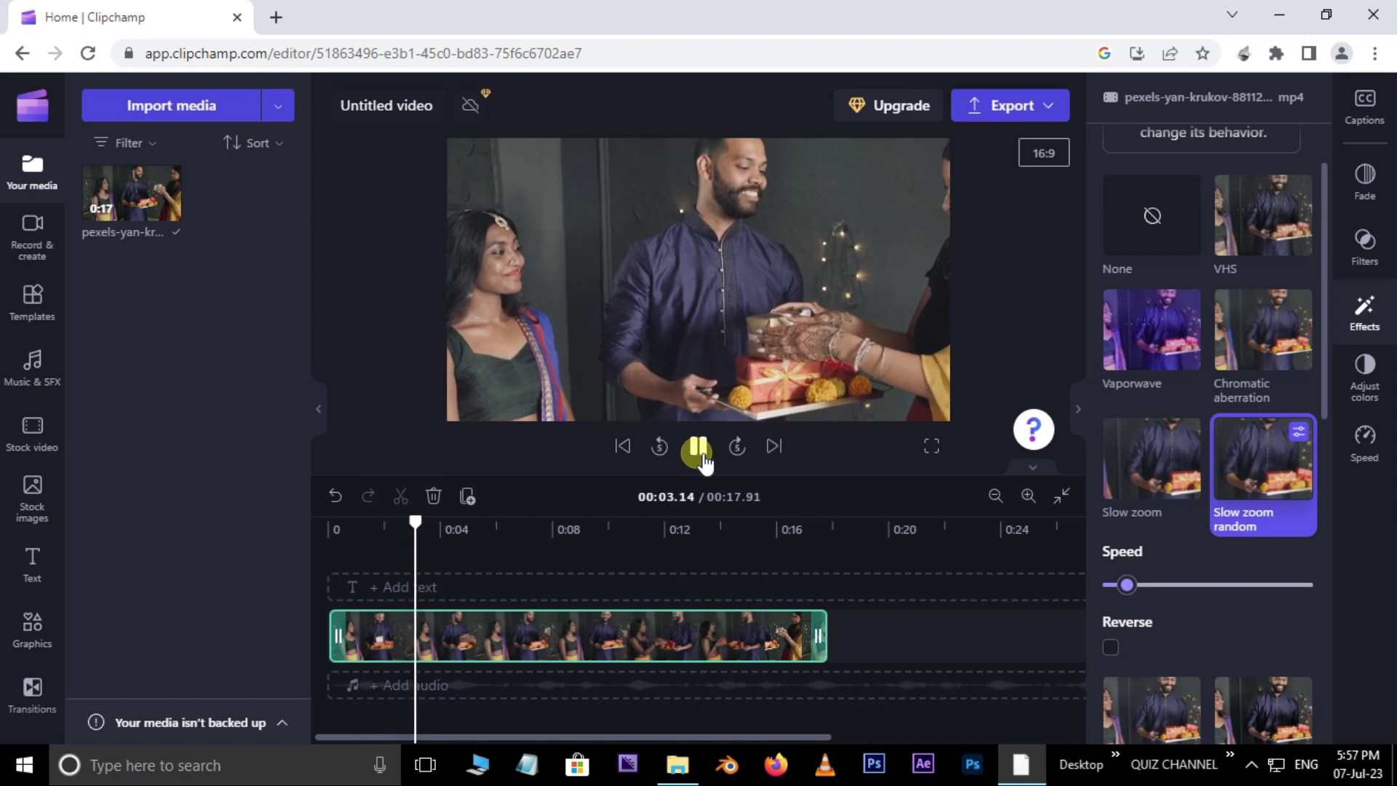
{"action": "left_click", "coordinate": [701, 451]}
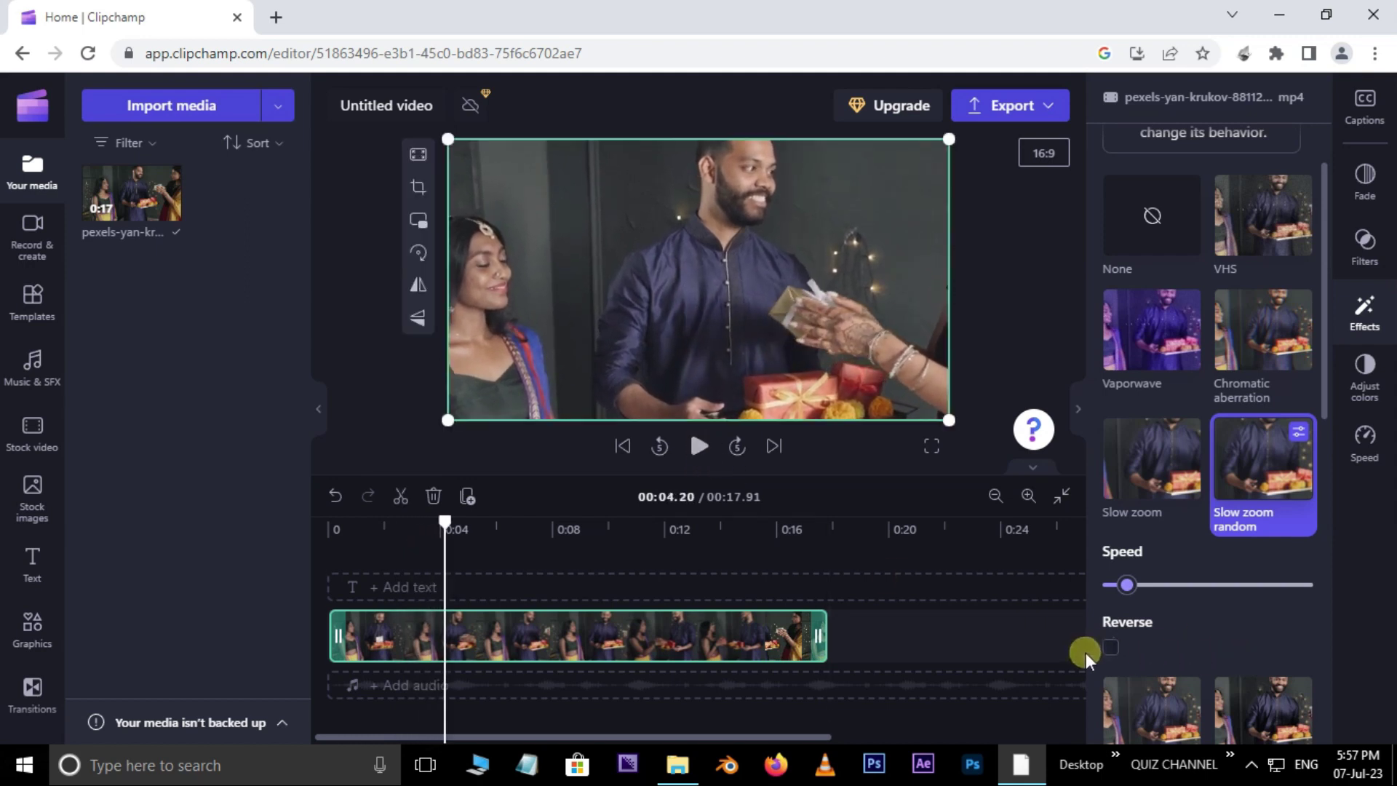
{"action": "left_click", "coordinate": [1112, 647]}
{"action": "left_click_drag", "start_coordinate": [448, 514], "coordinate": [323, 536]}
{"action": "left_click", "coordinate": [697, 446]}
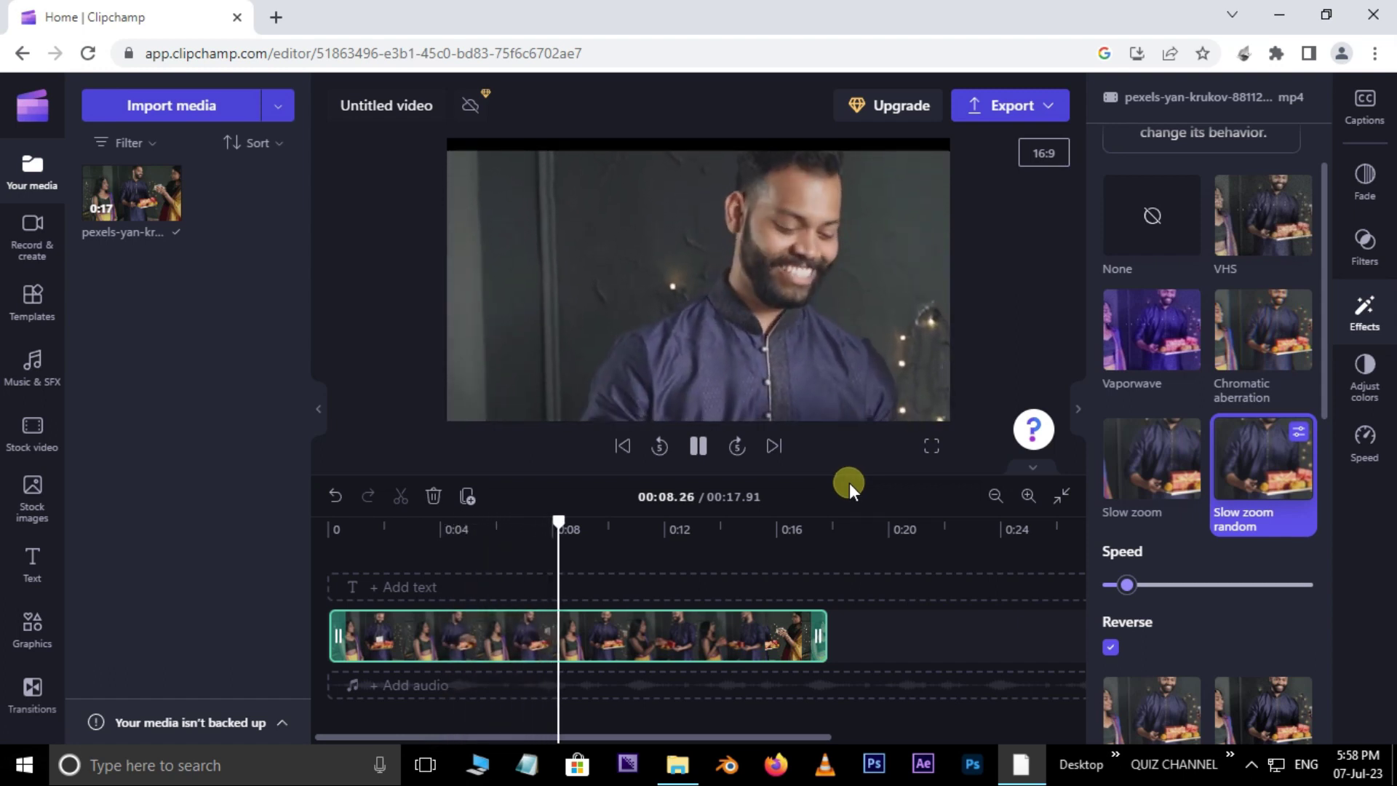
{"action": "left_click", "coordinate": [698, 446]}
{"action": "left_click_drag", "start_coordinate": [594, 514], "coordinate": [329, 521]}
{"action": "left_click_drag", "start_coordinate": [1126, 586], "coordinate": [1121, 596]}
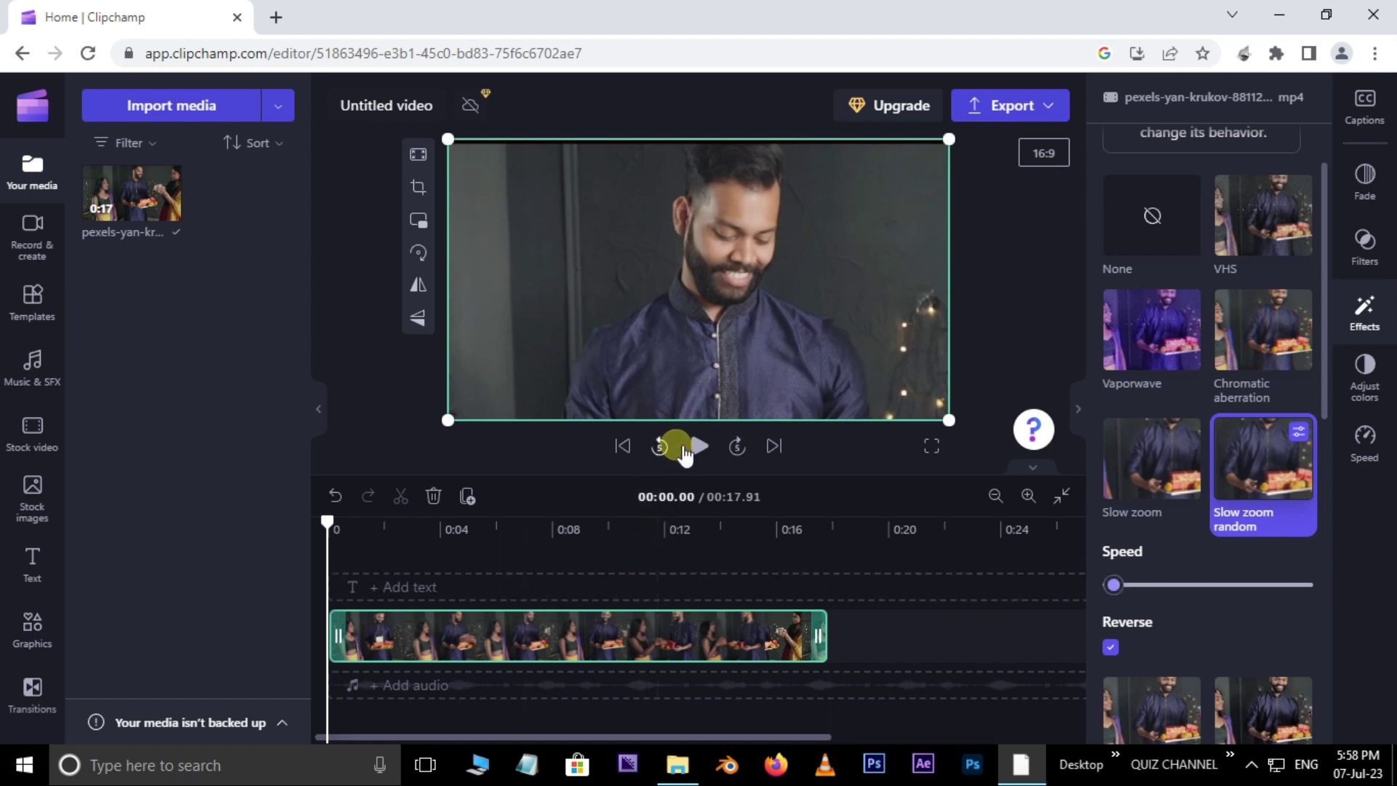
{"action": "left_click", "coordinate": [698, 445]}
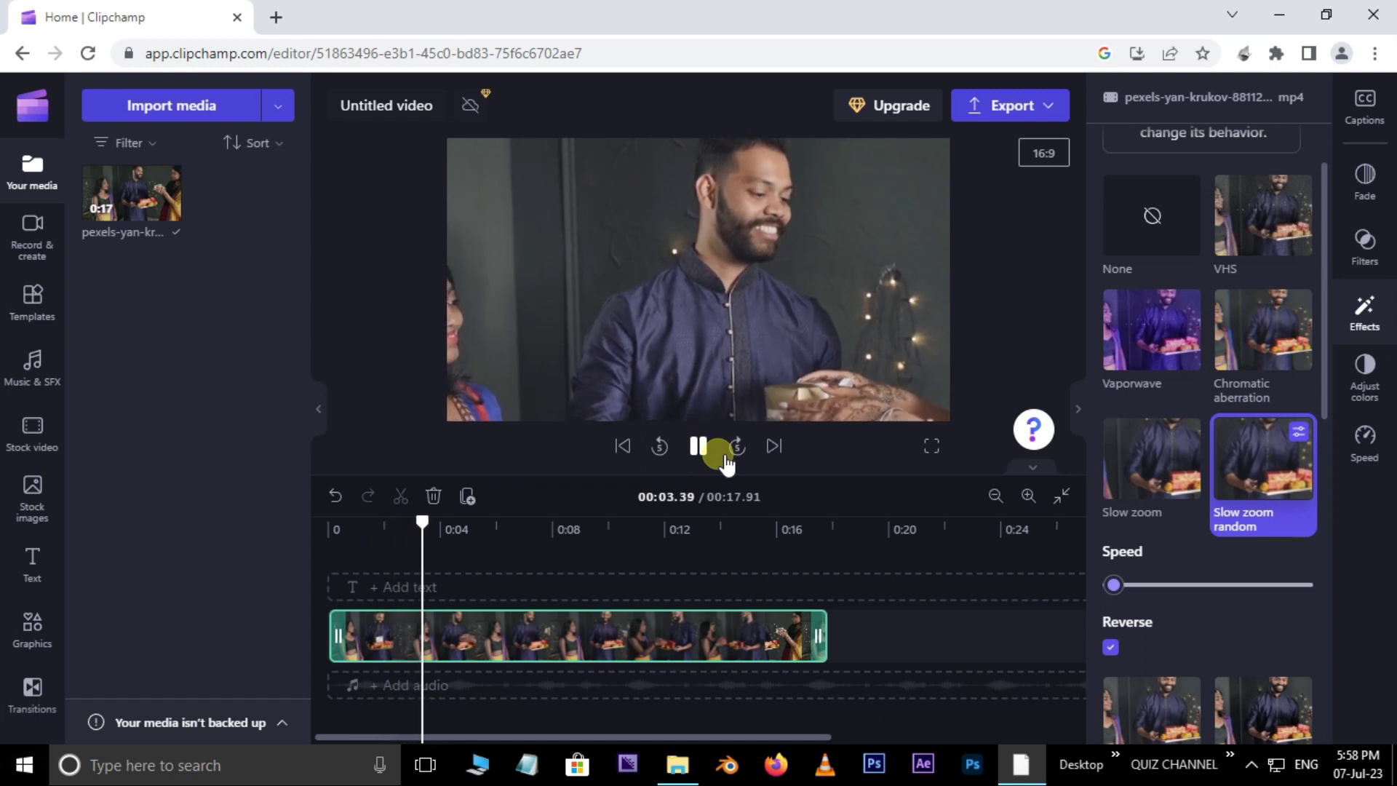
{"action": "left_click", "coordinate": [704, 445]}
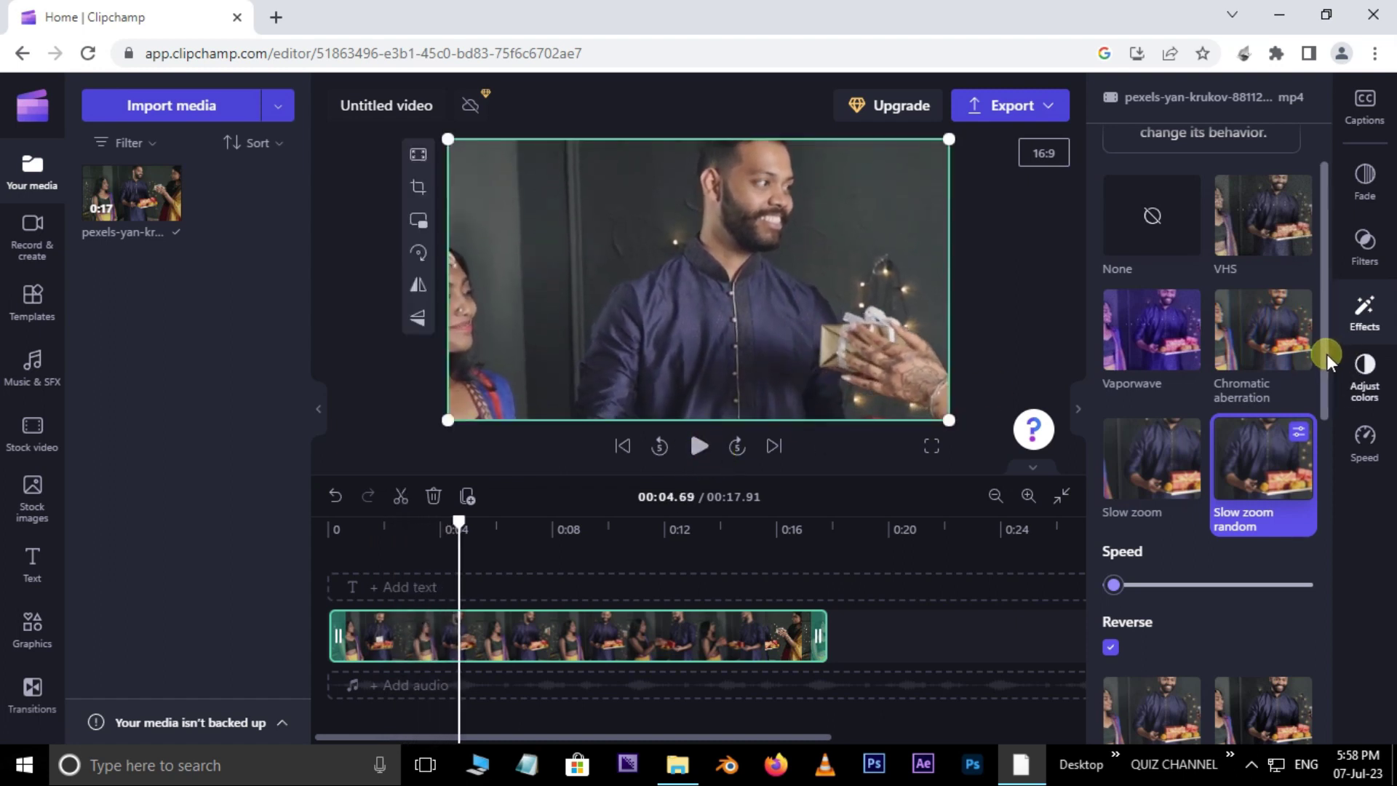
{"action": "scroll", "coordinate": [1328, 368], "scroll_direction": "down", "scroll_amount": 1}
{"action": "left_click_drag", "start_coordinate": [1332, 377], "coordinate": [1325, 212]}
{"action": "left_click", "coordinate": [1168, 333]}
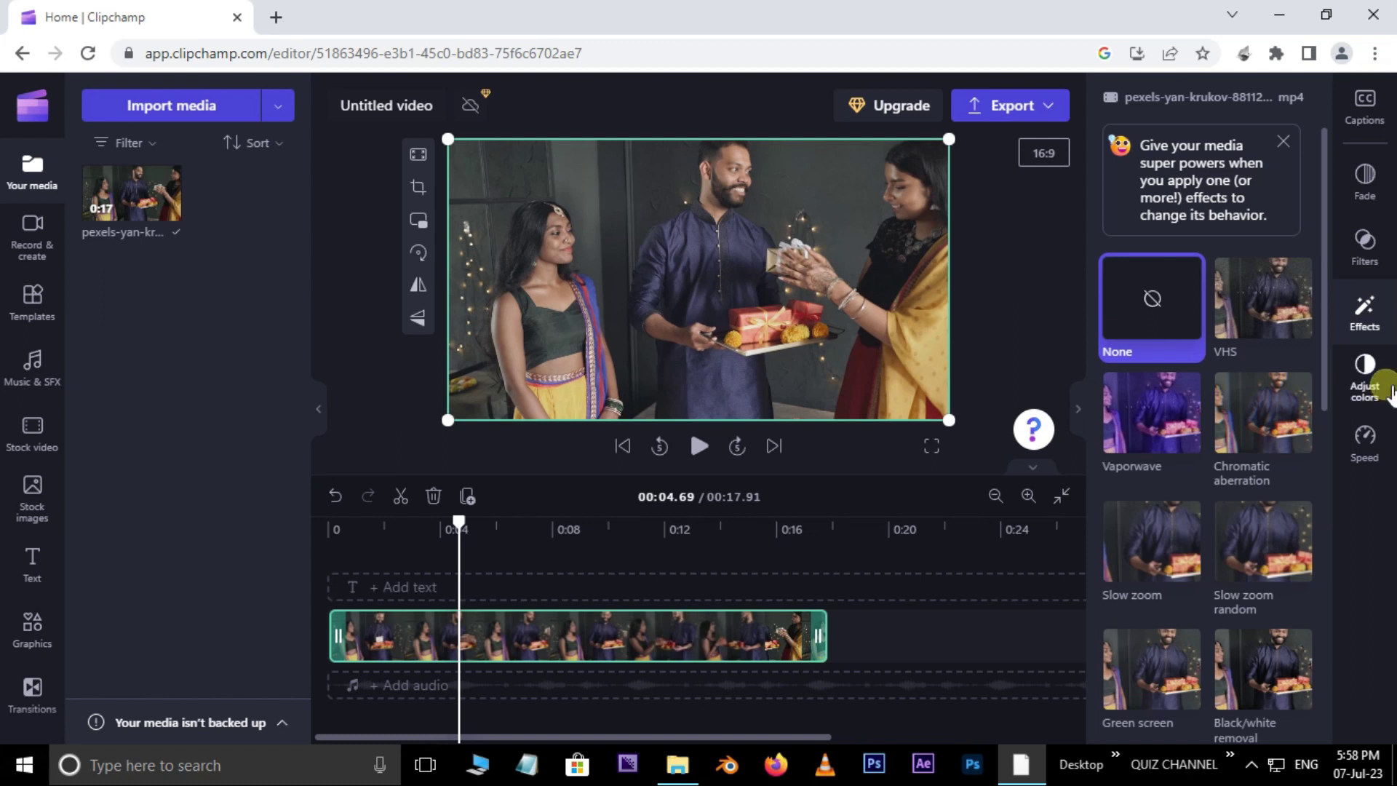
Step: Nudge exposure, saturation and temperature in Adjust colors, then reset every colour value to default
{"action": "left_click", "coordinate": [1366, 375]}
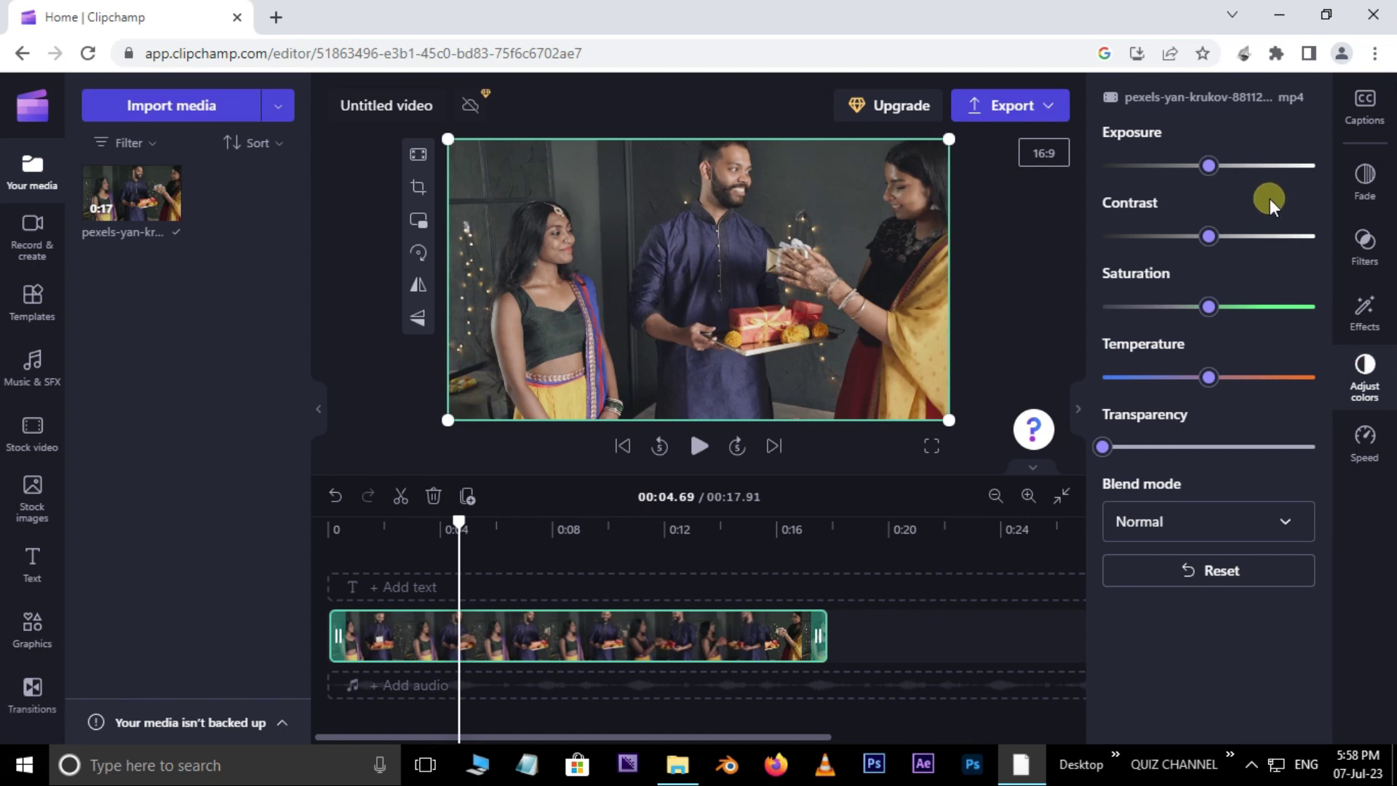
{"action": "left_click_drag", "start_coordinate": [1220, 175], "coordinate": [1258, 171]}
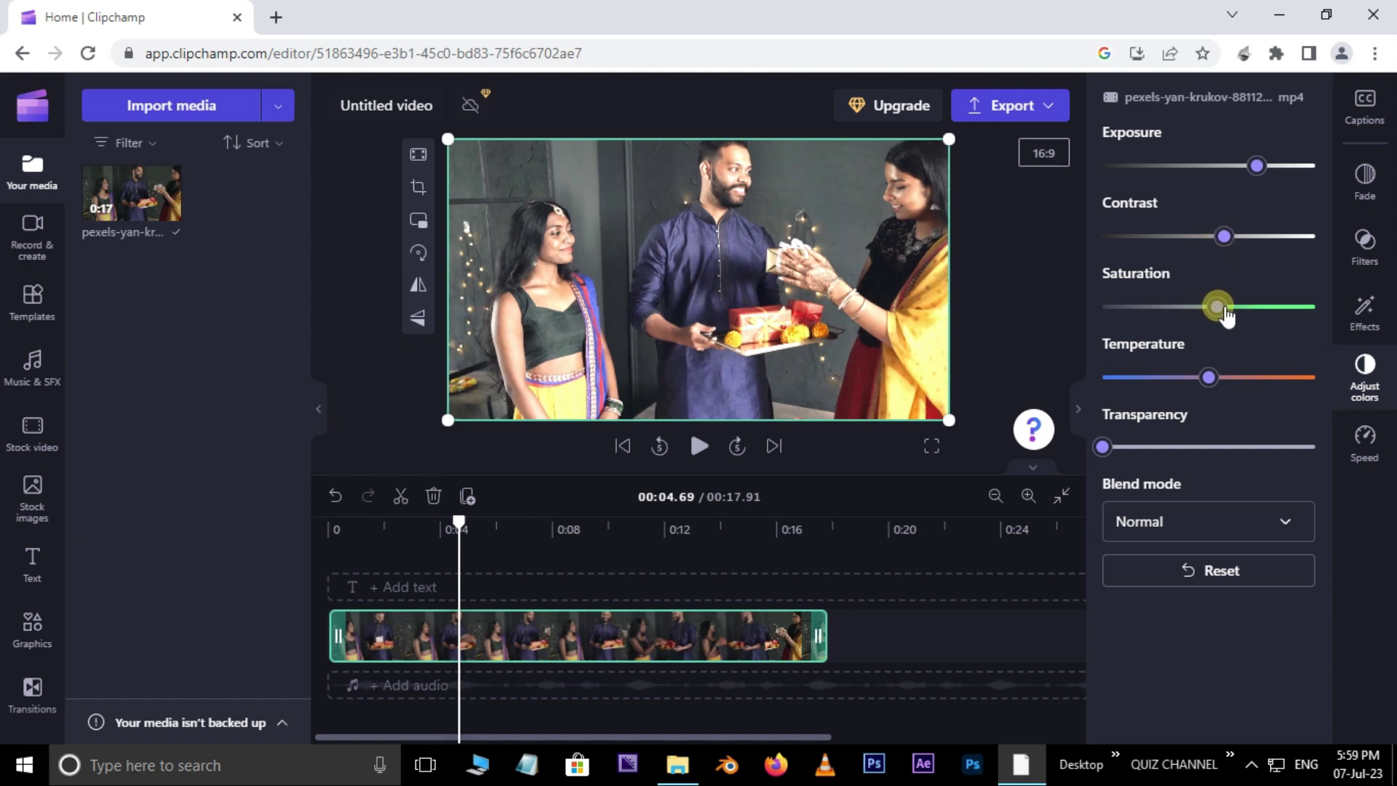
{"action": "left_click_drag", "start_coordinate": [1275, 316], "coordinate": [1277, 313]}
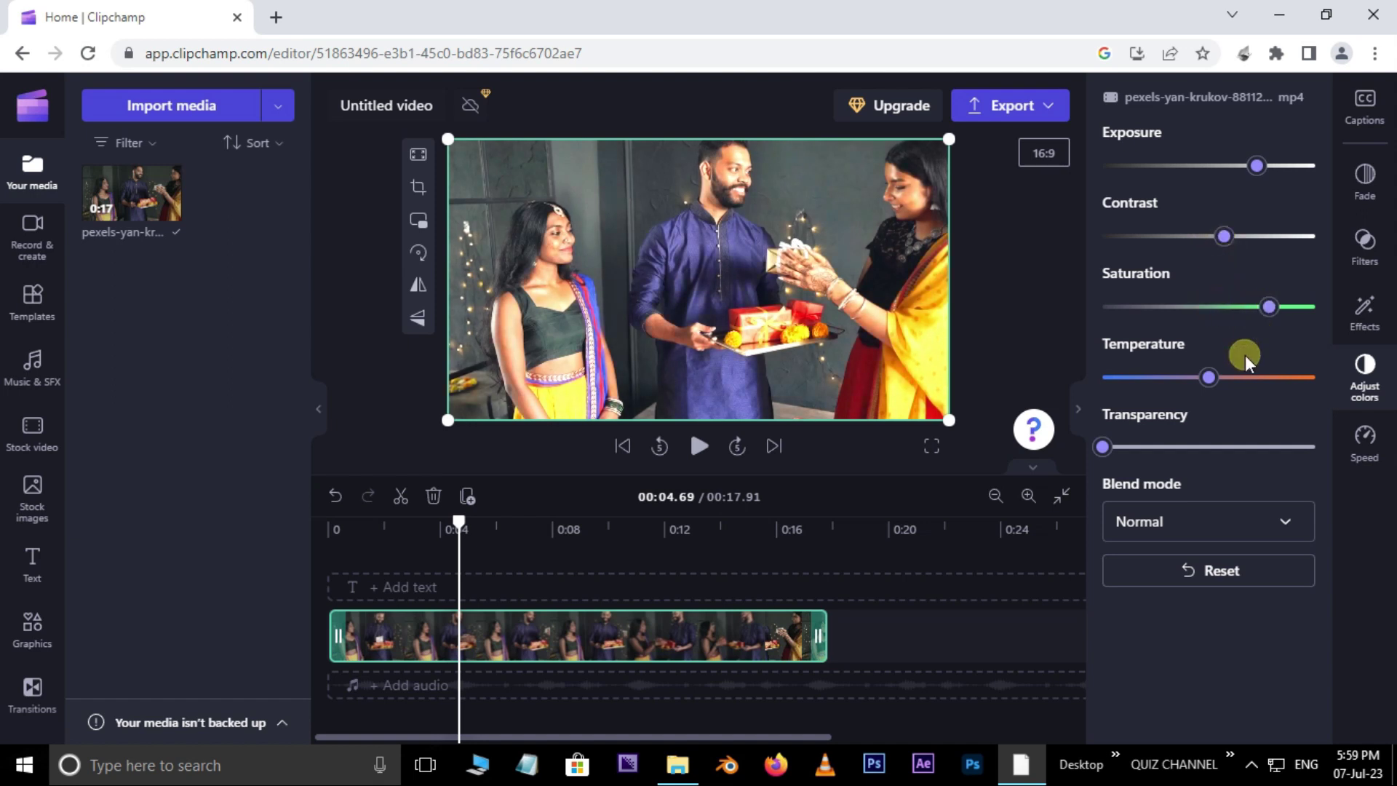
{"action": "left_click_drag", "start_coordinate": [1237, 383], "coordinate": [1238, 381]}
{"action": "left_click", "coordinate": [1217, 605]}
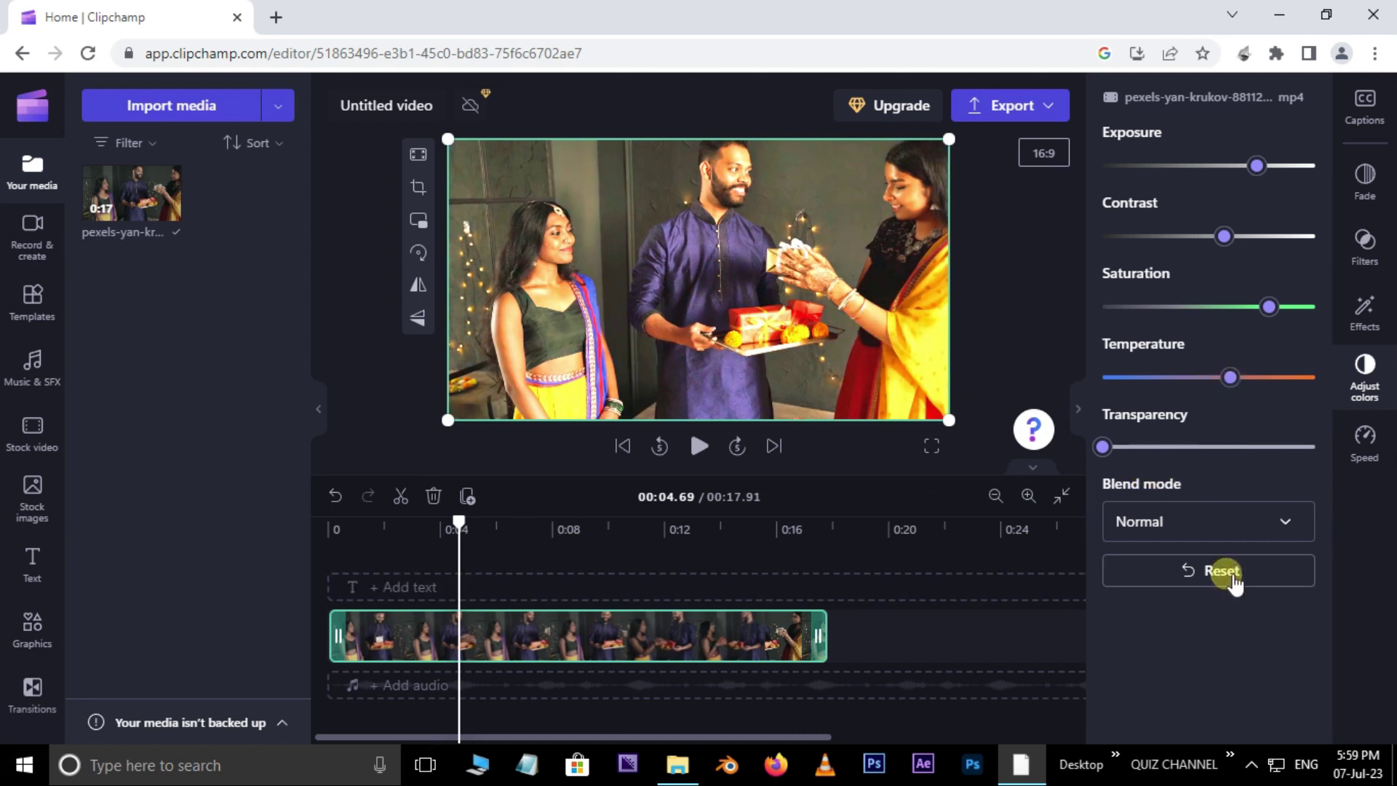
{"action": "left_click", "coordinate": [1234, 578]}
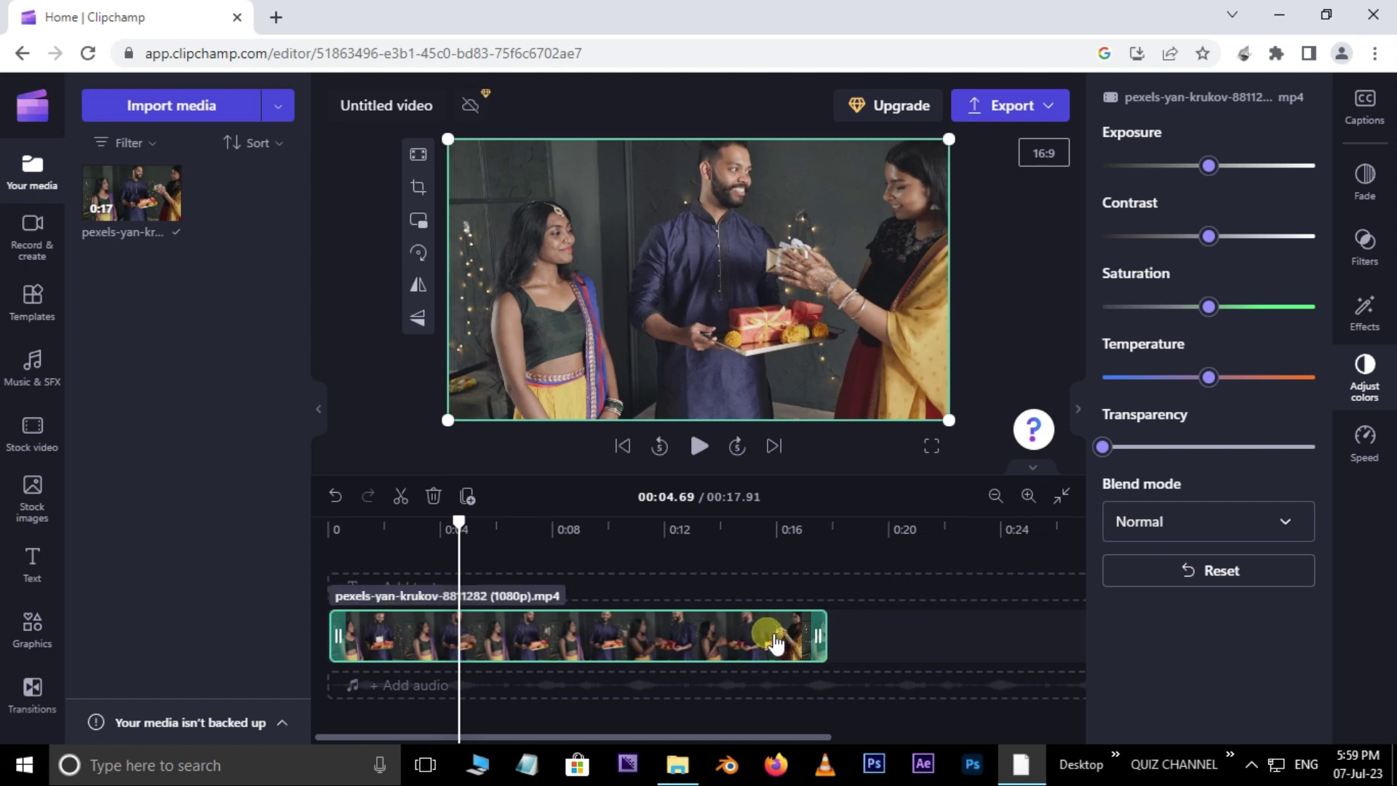
{"action": "key", "text": "ctrl+d"}
{"action": "left_click_drag", "start_coordinate": [944, 635], "coordinate": [466, 593]}
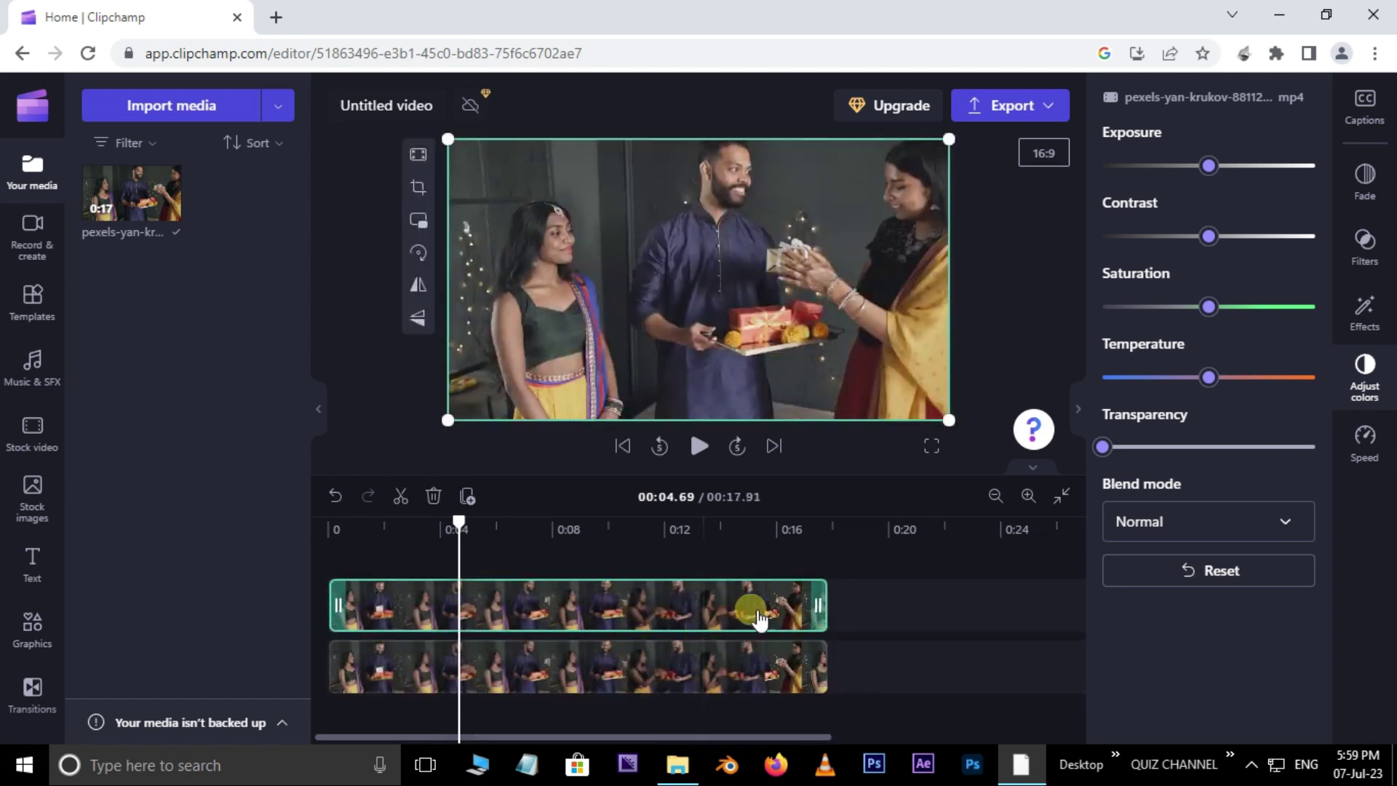
{"action": "left_click", "coordinate": [1291, 526]}
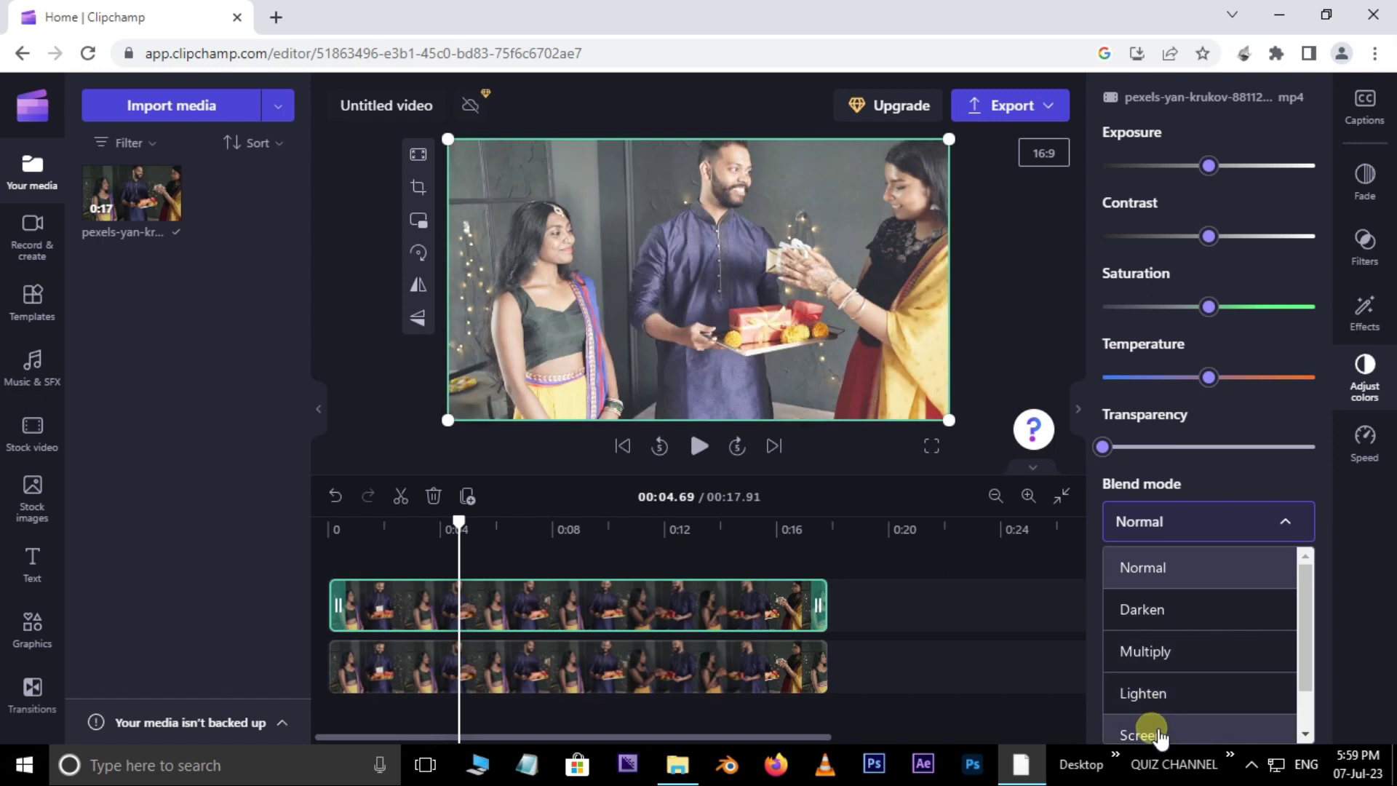
{"action": "left_click", "coordinate": [1154, 734]}
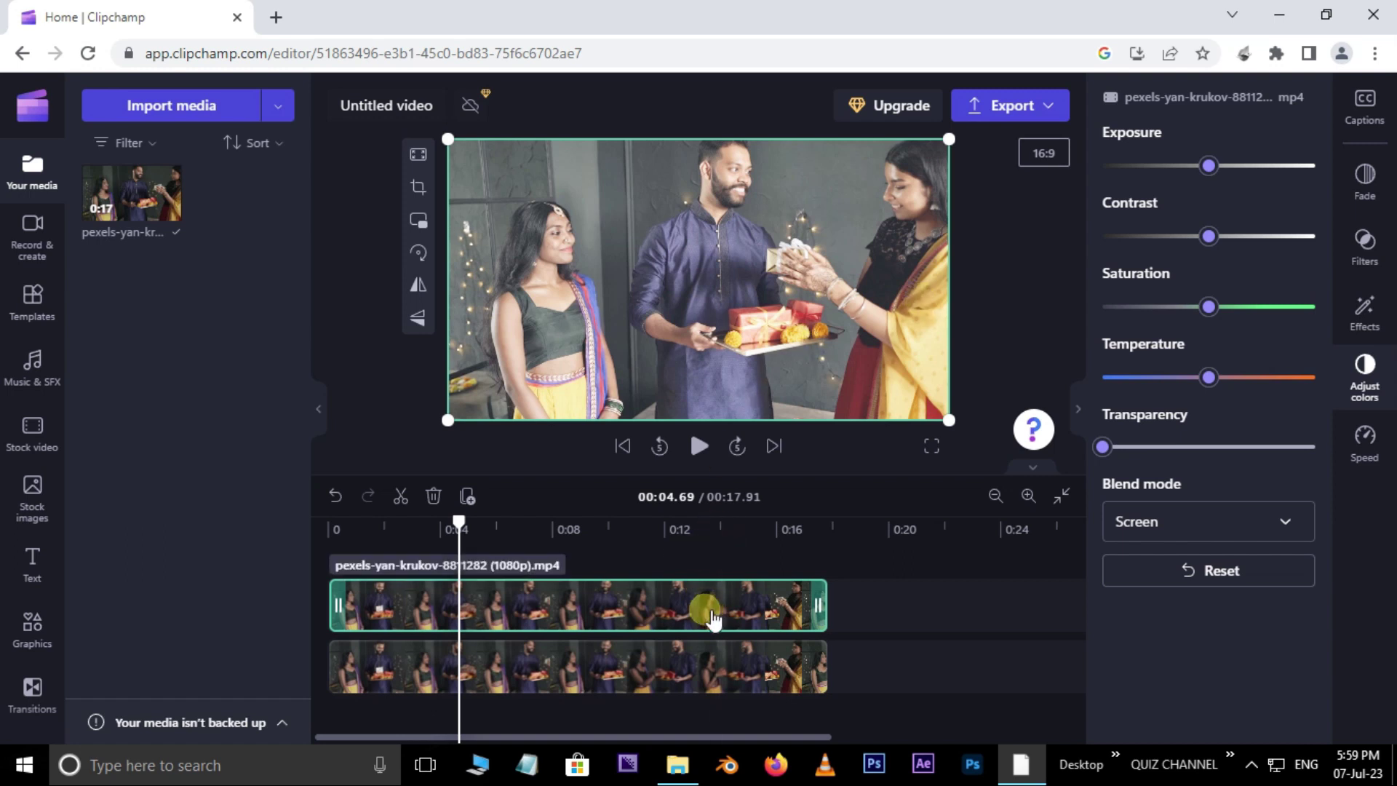
{"action": "key", "text": "Delete"}
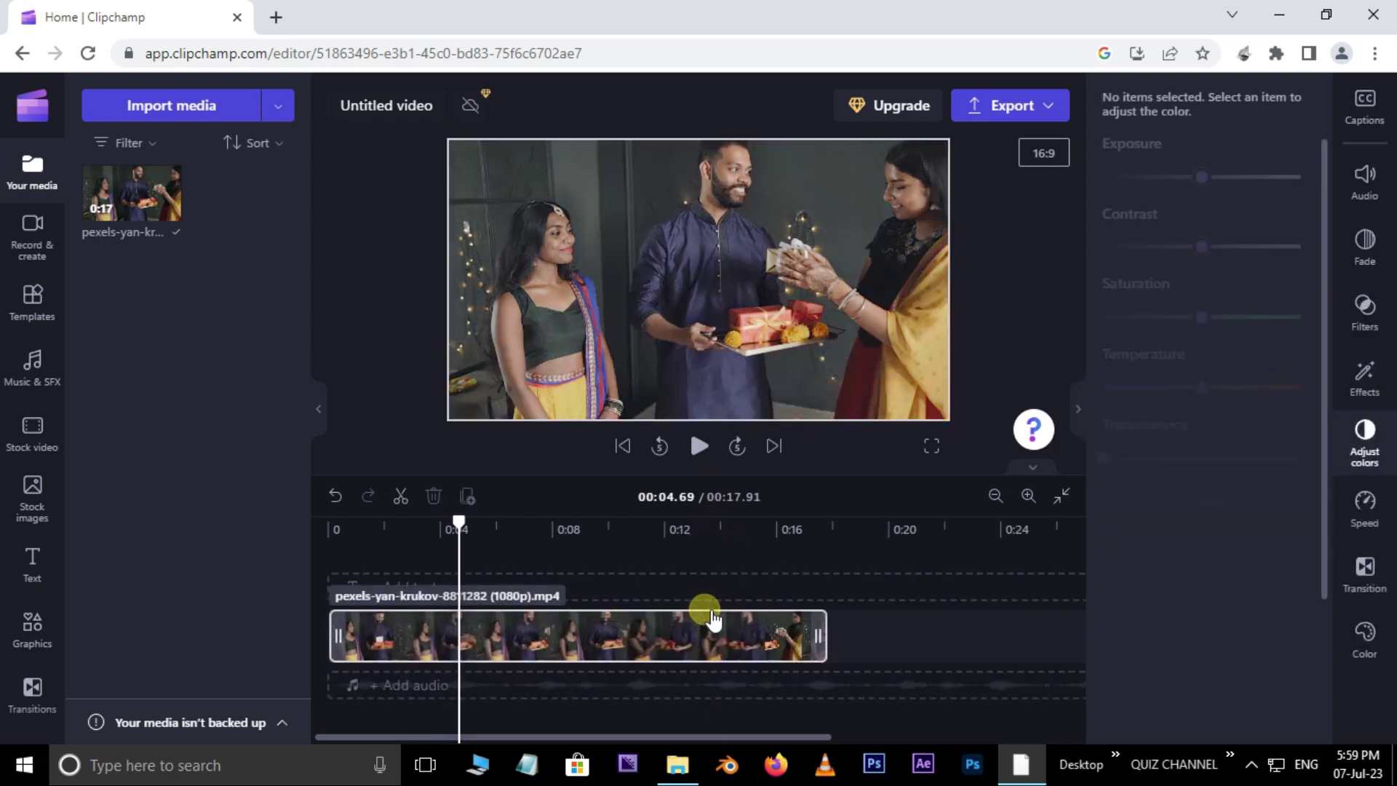
{"action": "left_click", "coordinate": [722, 637]}
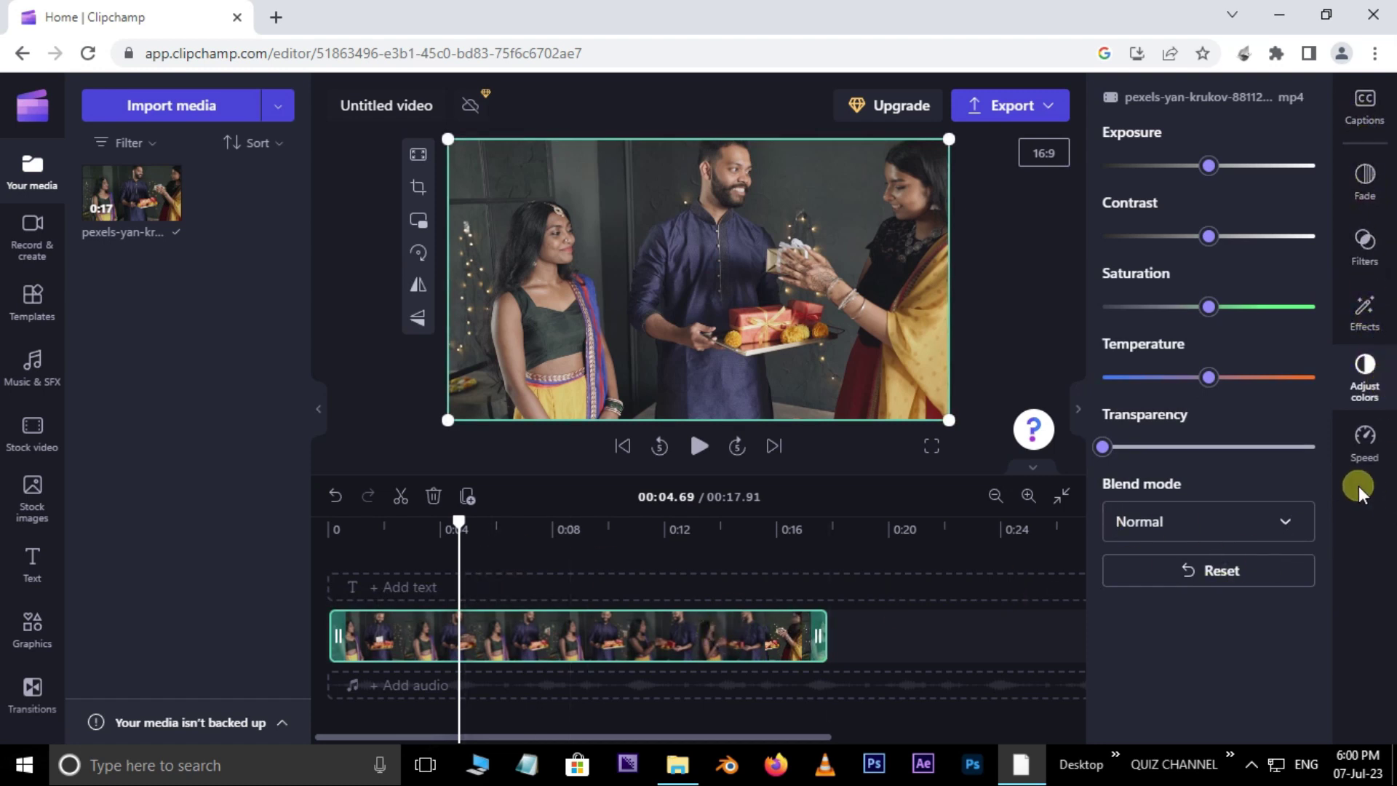
{"action": "left_click", "coordinate": [421, 530]}
Step: Test the clip's speed at 4x and then 0.7x, playing each back from the start
{"action": "left_click", "coordinate": [329, 529]}
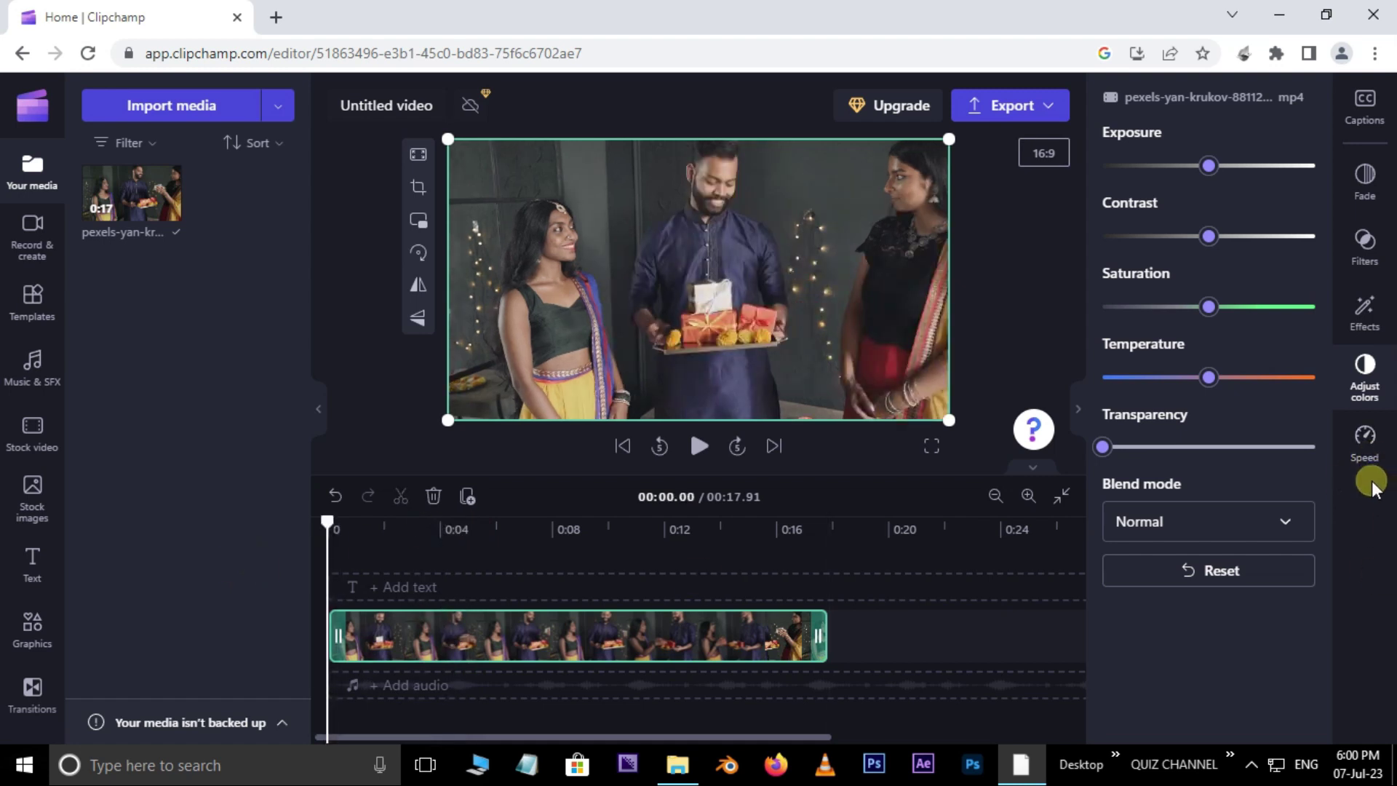
{"action": "left_click", "coordinate": [1375, 445]}
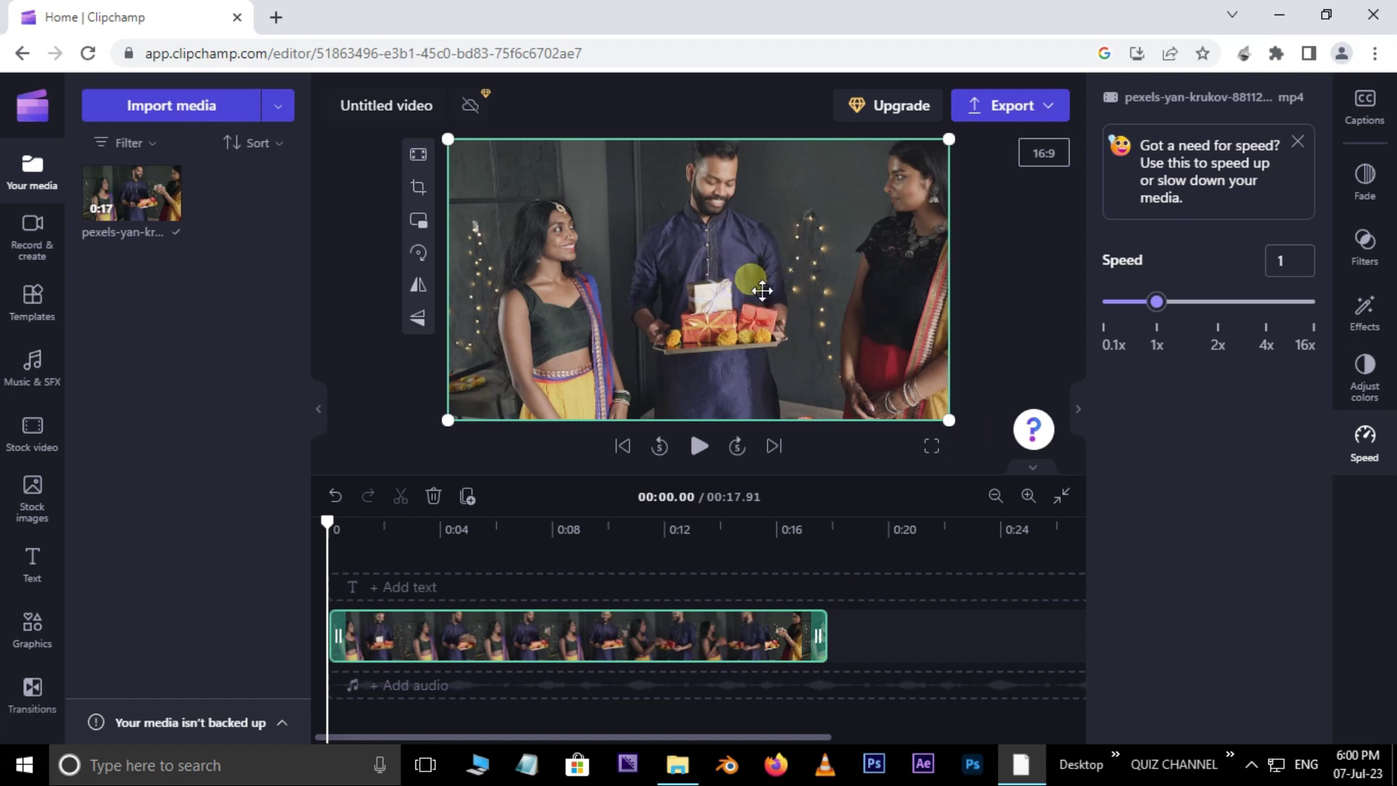
{"action": "left_click_drag", "start_coordinate": [1163, 304], "coordinate": [1266, 304]}
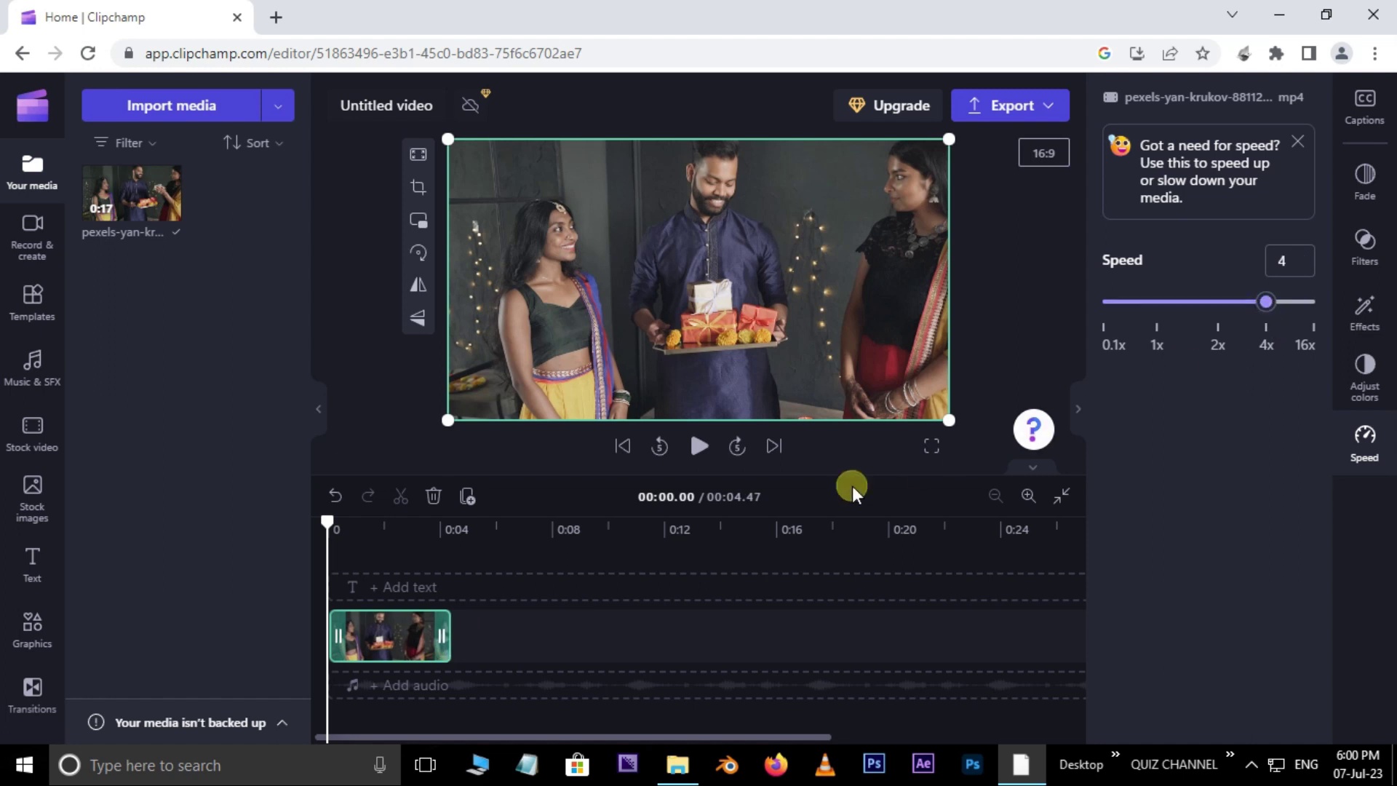
{"action": "left_click", "coordinate": [699, 446]}
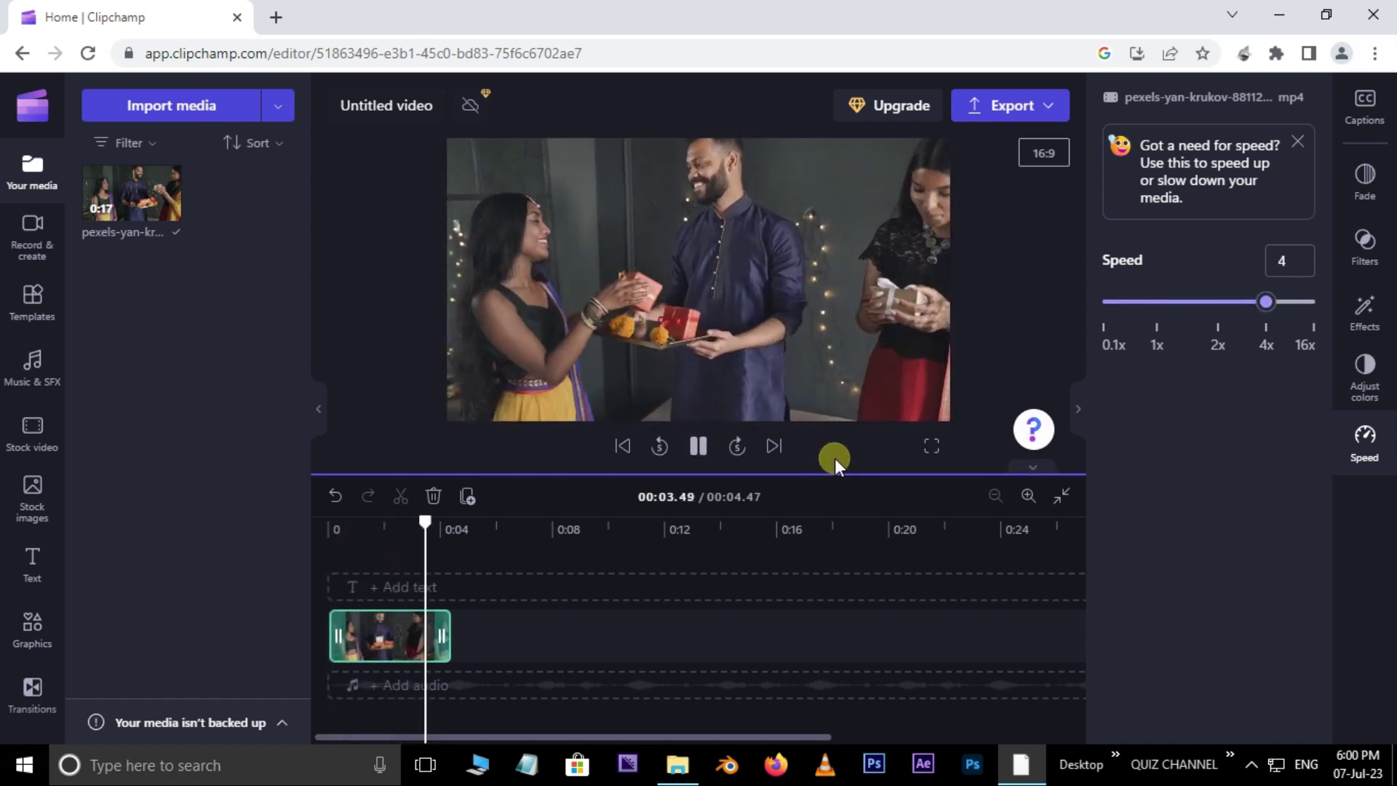
{"action": "left_click_drag", "start_coordinate": [1261, 332], "coordinate": [1145, 318]}
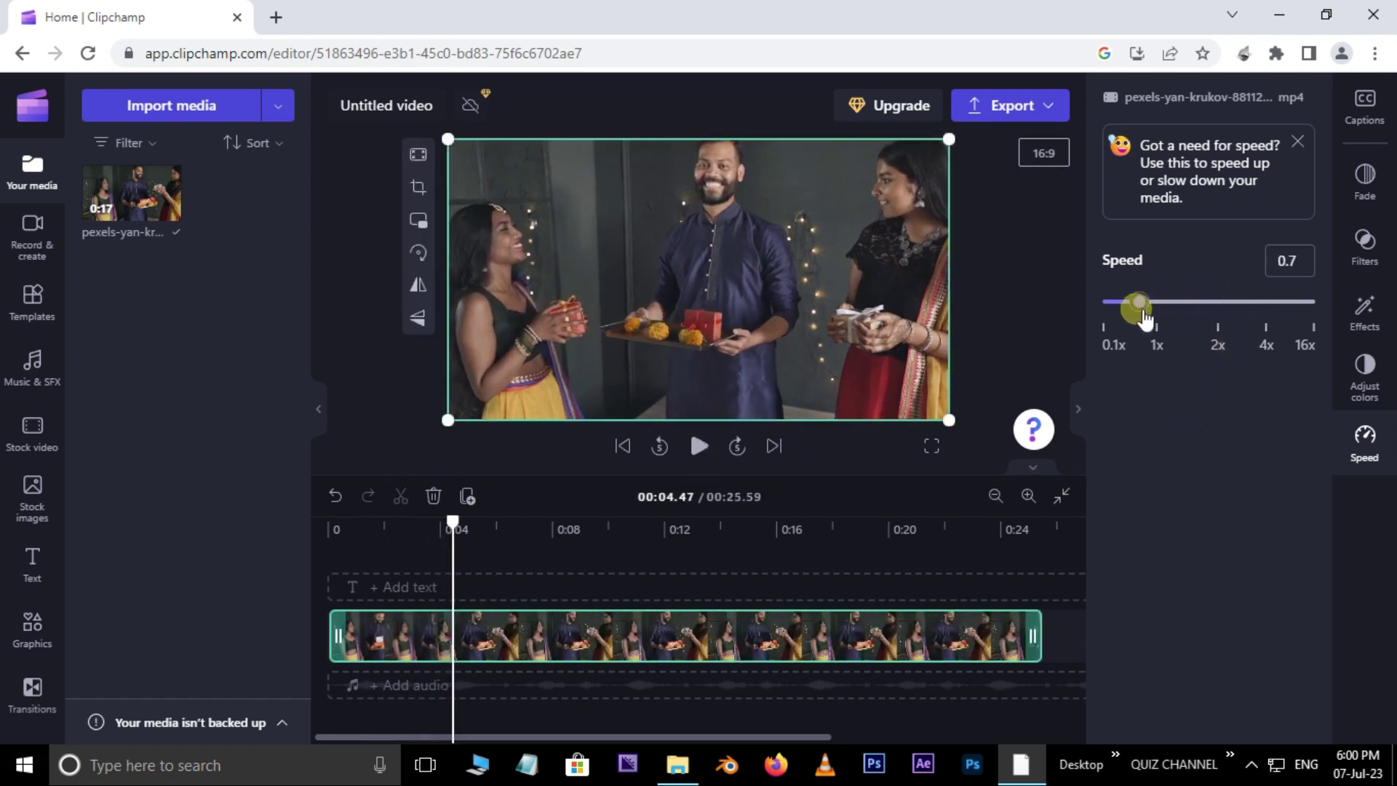
{"action": "left_click", "coordinate": [699, 445]}
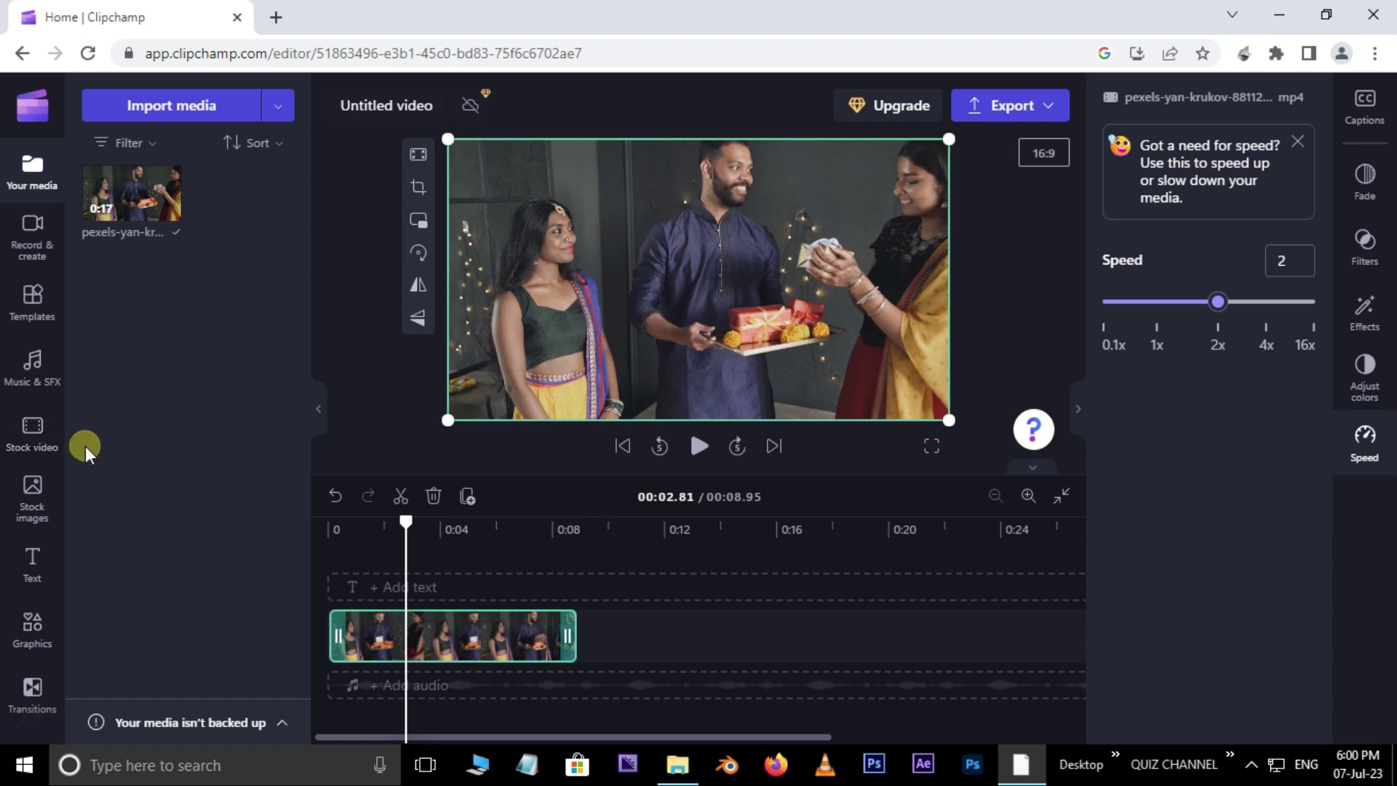
Step: Drag a green-screen Butterflies stock clip onto a track above the gift-giving clip and preview it
{"action": "left_click", "coordinate": [40, 439]}
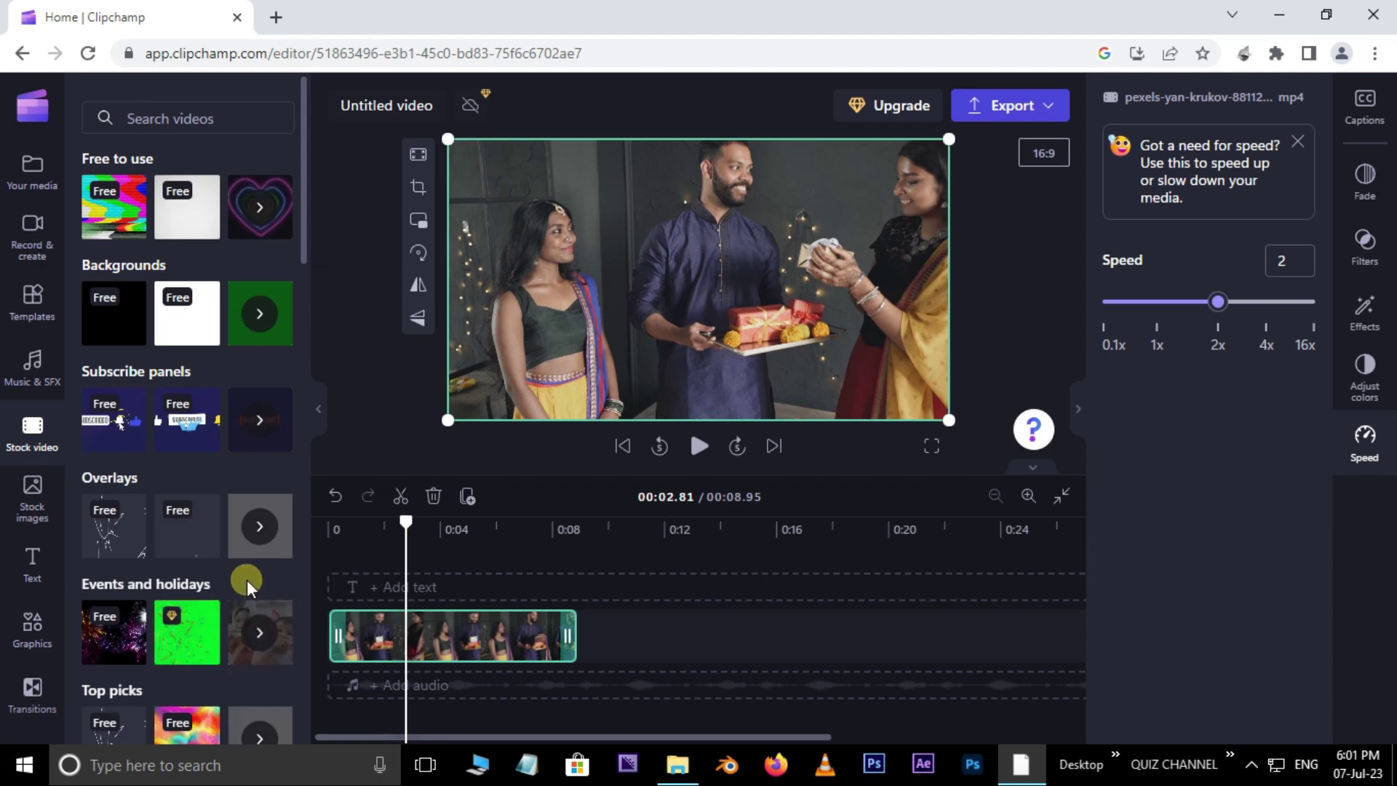
{"action": "scroll", "coordinate": [254, 571], "scroll_direction": "down", "scroll_amount": 3}
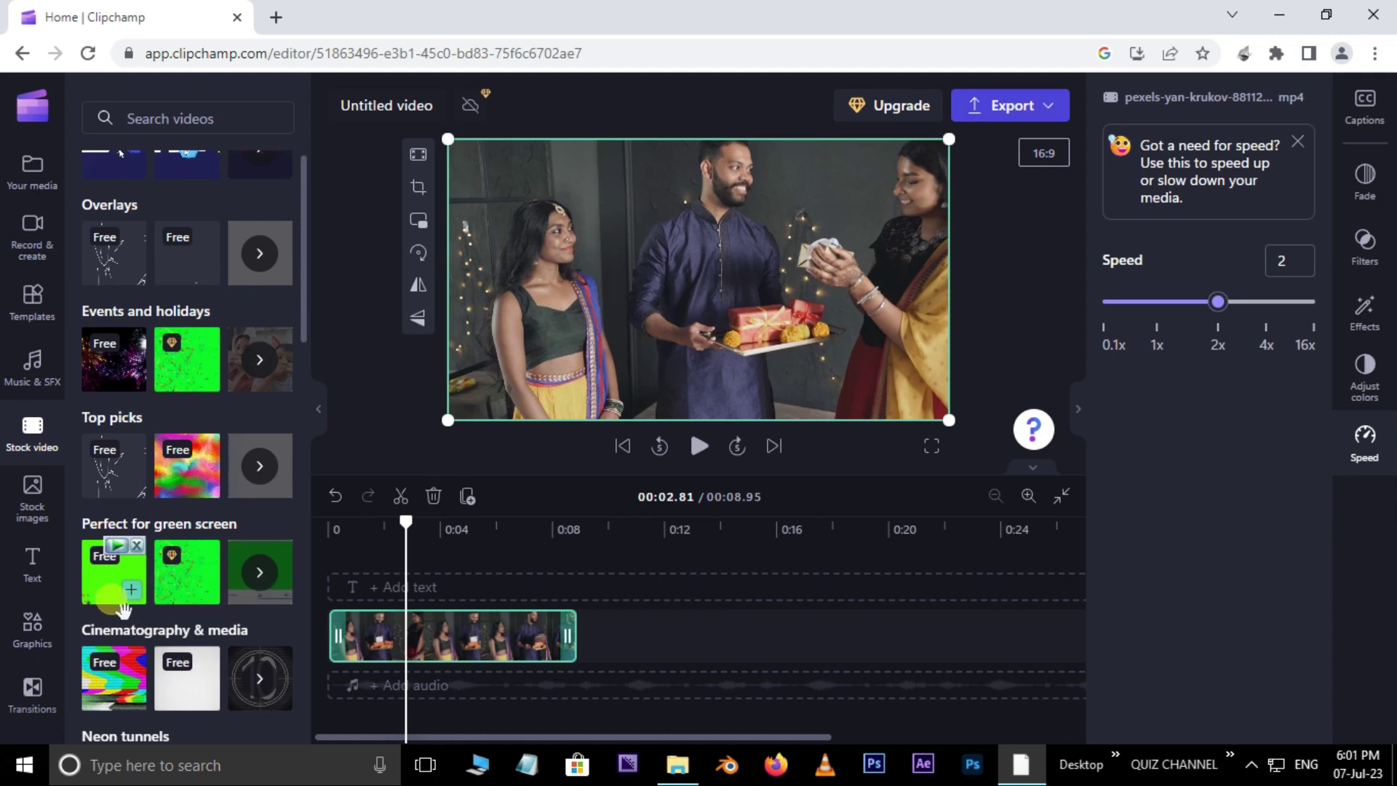
{"action": "left_click_drag", "start_coordinate": [122, 593], "coordinate": [539, 614]}
{"action": "left_click", "coordinate": [502, 615]}
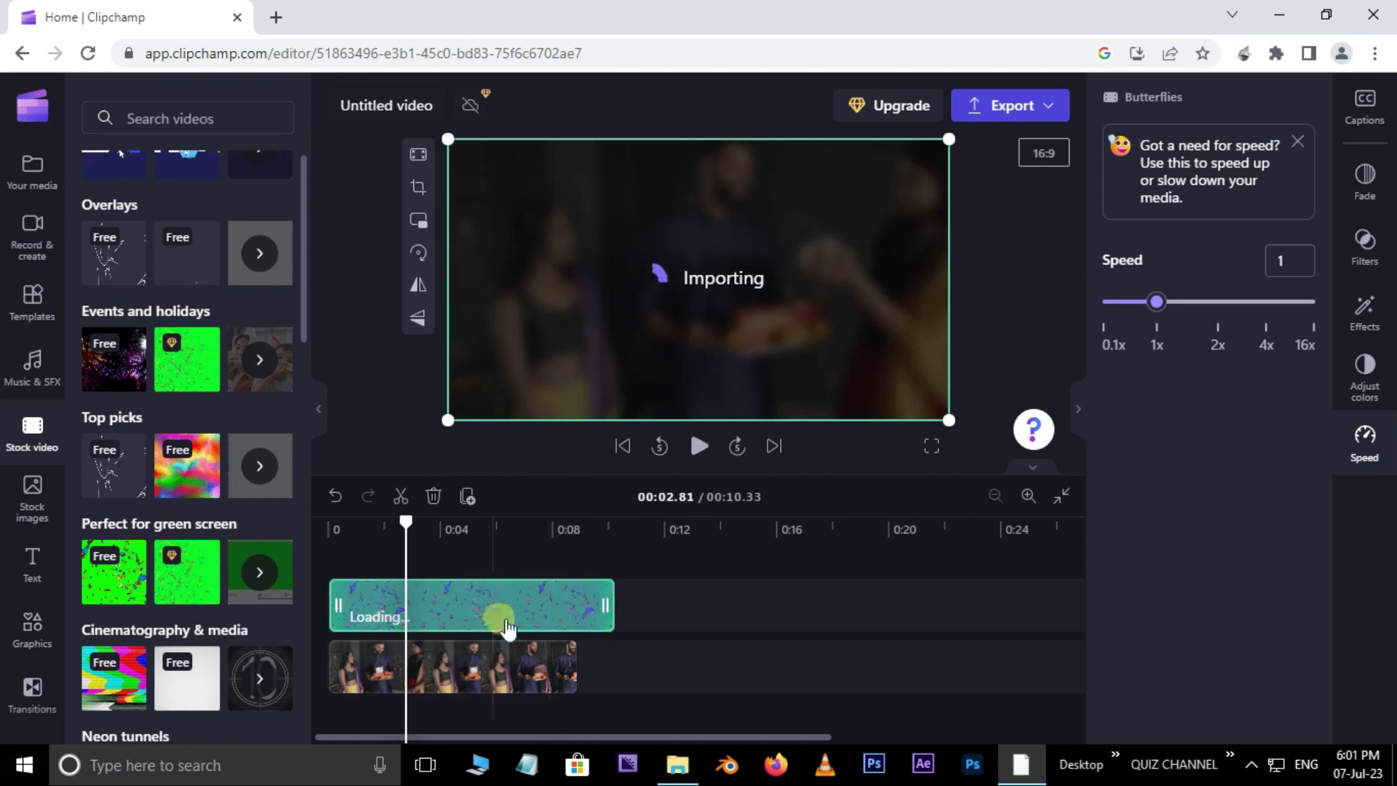
{"action": "left_click_drag", "start_coordinate": [405, 530], "coordinate": [343, 558]}
{"action": "left_click", "coordinate": [698, 446]}
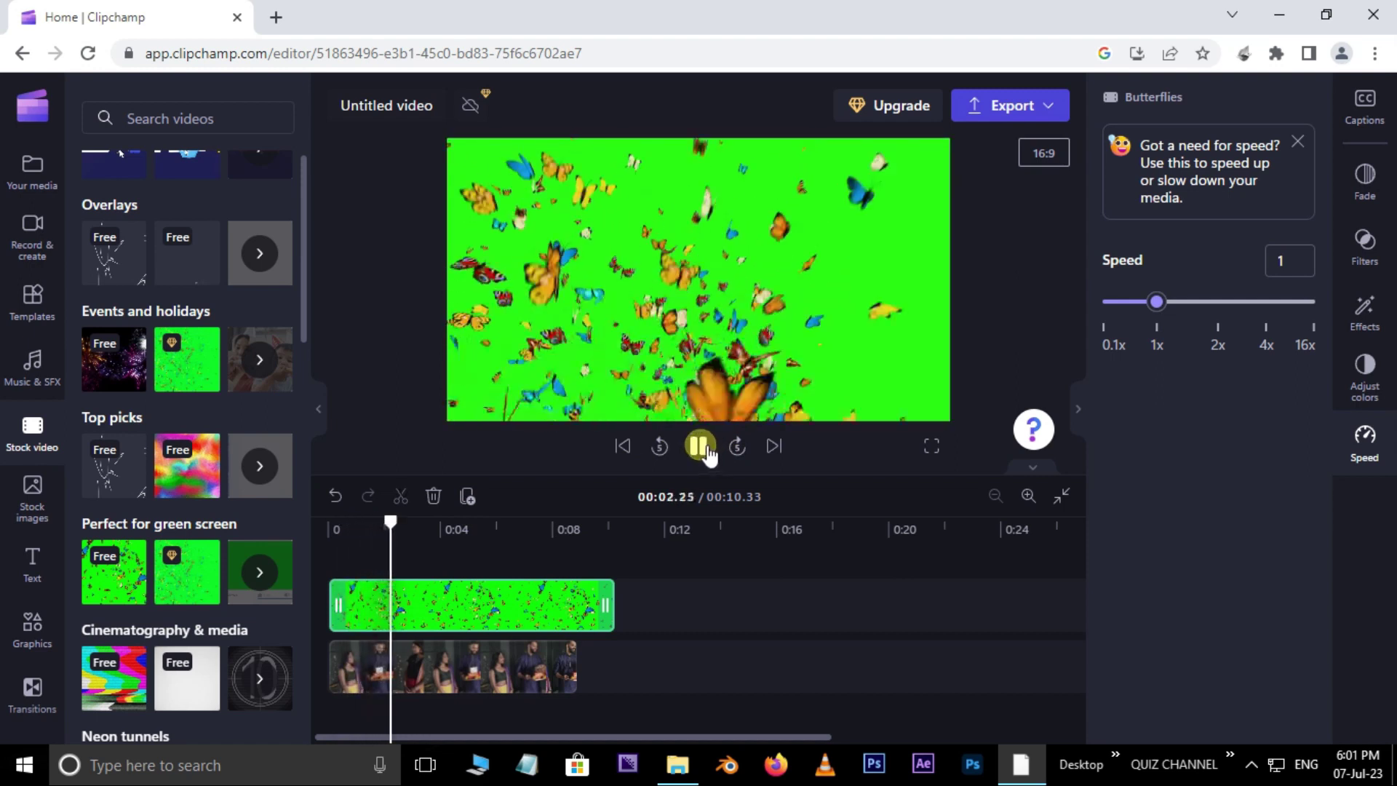
{"action": "left_click", "coordinate": [641, 321]}
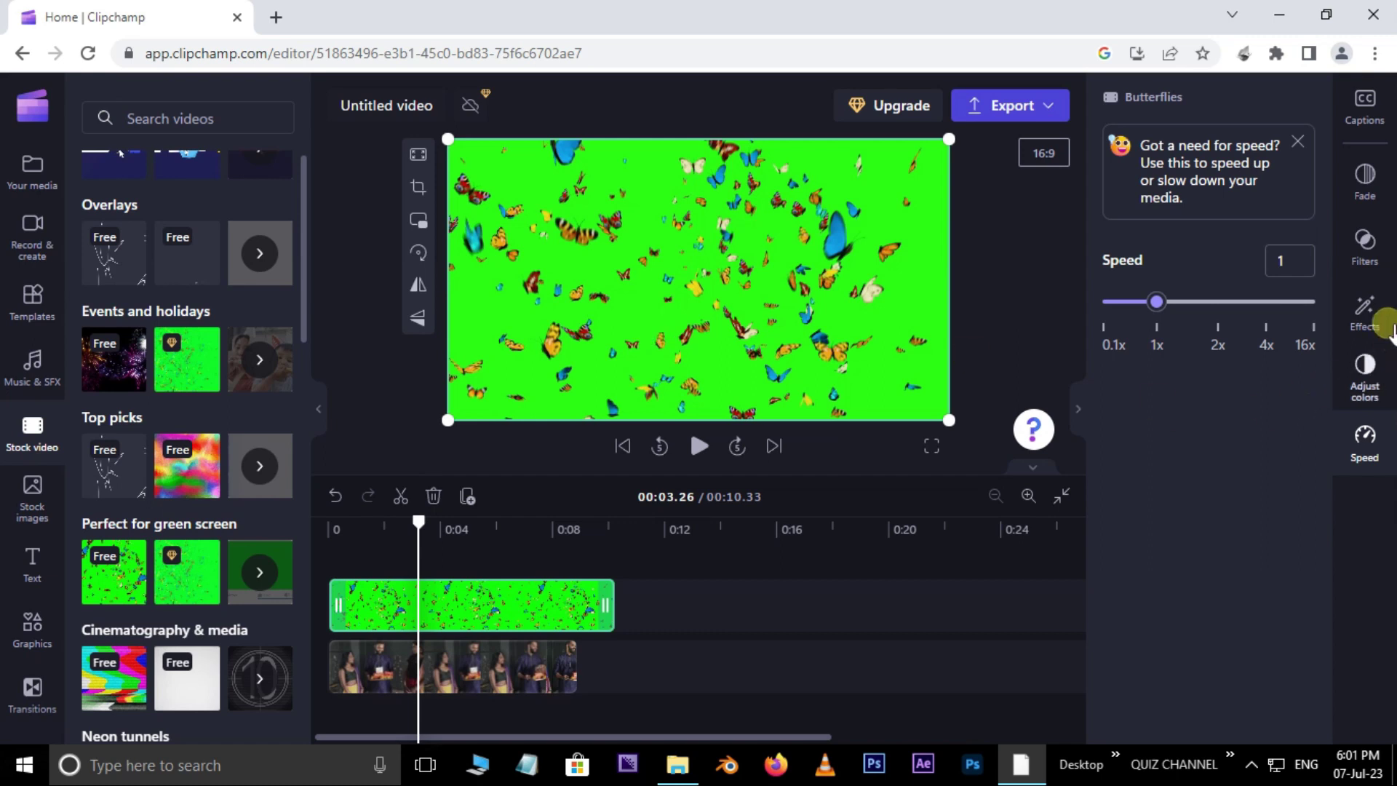
{"action": "left_click", "coordinate": [1371, 318]}
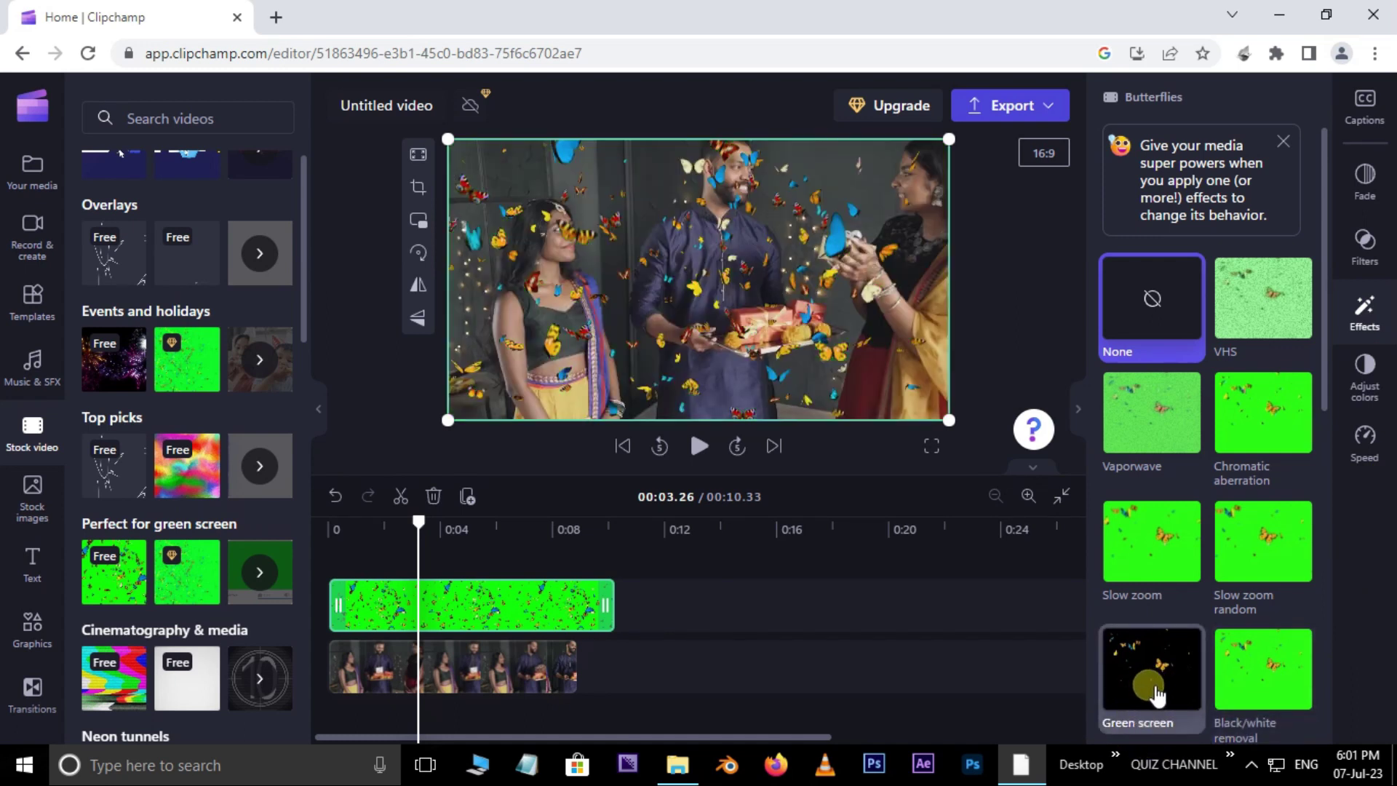
Step: Key out the green on the Butterflies overlay, raise its threshold, and preview it over the clip
{"action": "left_click", "coordinate": [1155, 684]}
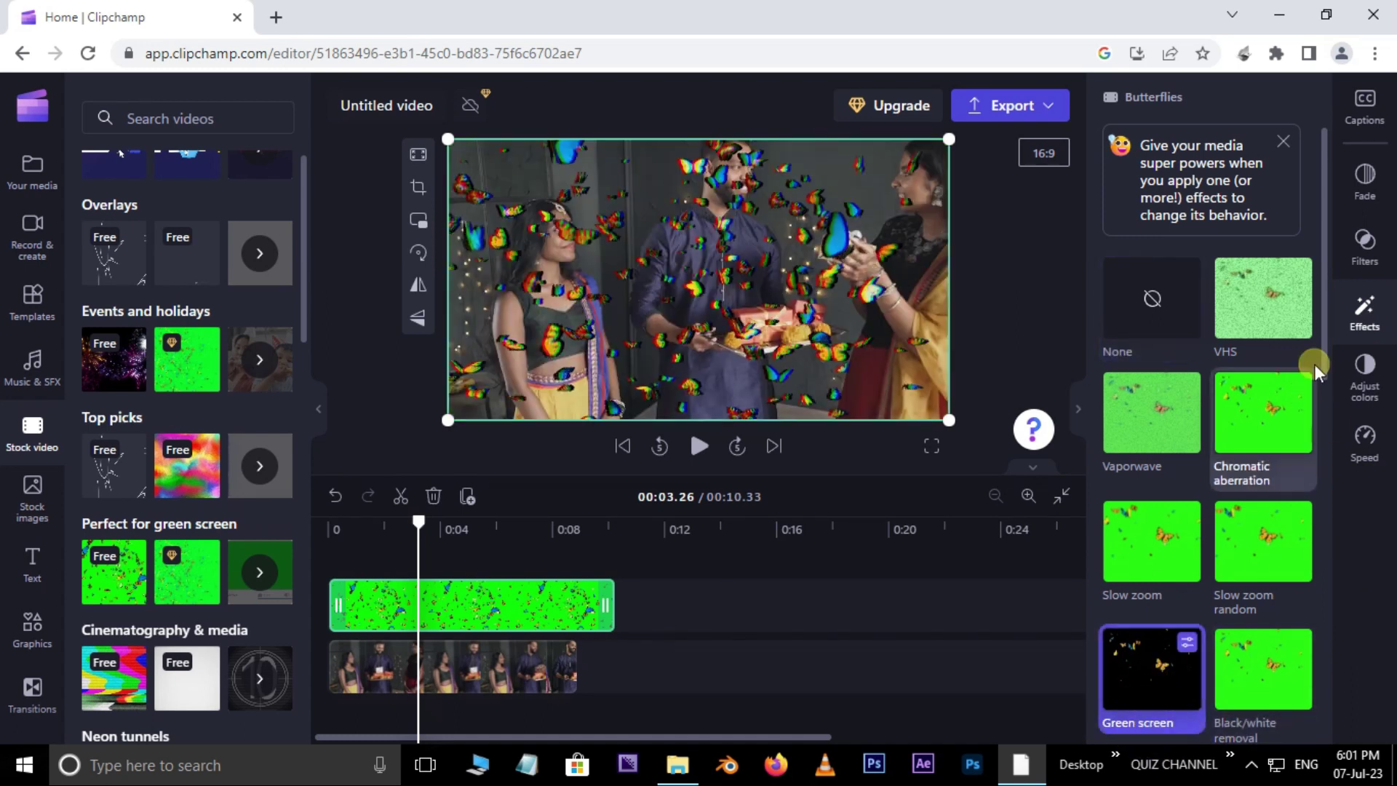
{"action": "left_click_drag", "start_coordinate": [1325, 357], "coordinate": [1326, 457]}
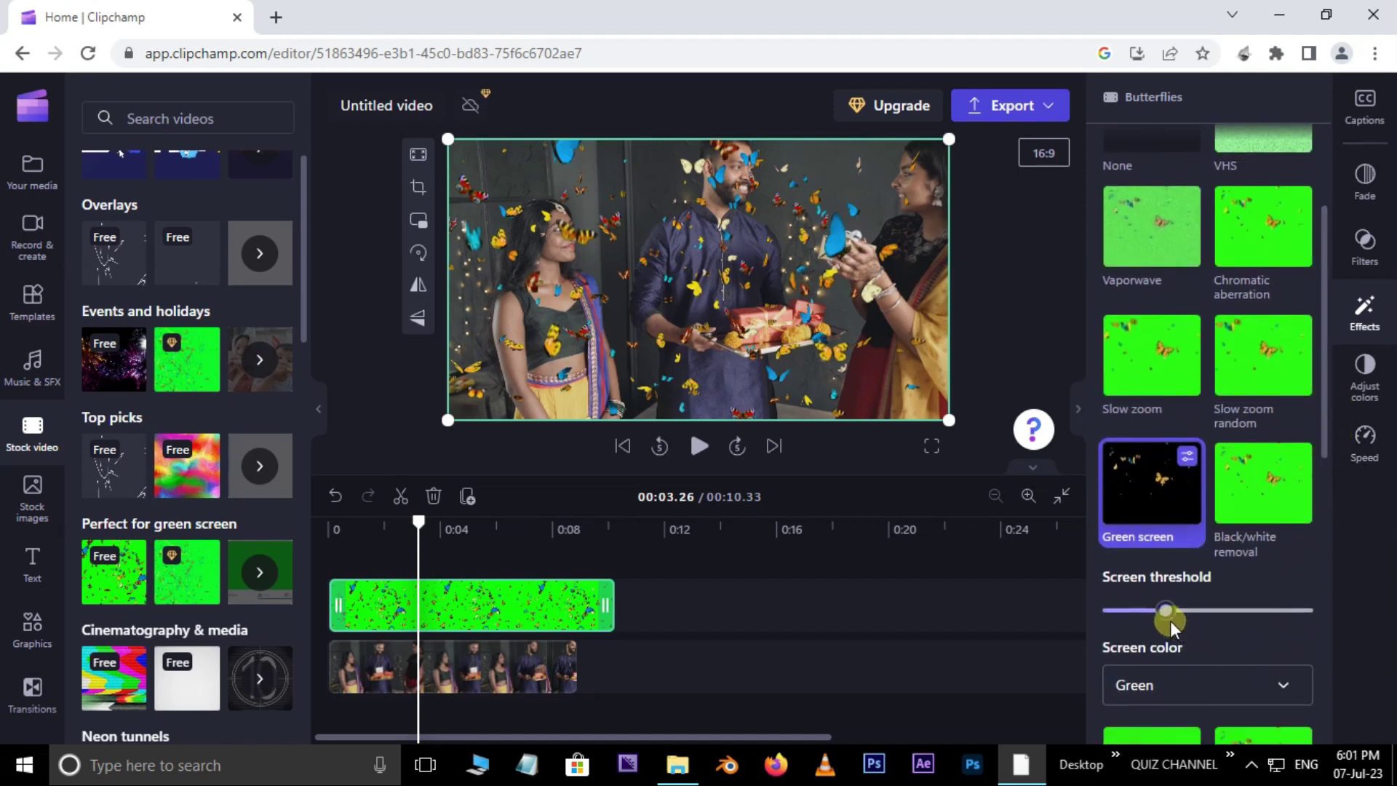
{"action": "left_click_drag", "start_coordinate": [1176, 609], "coordinate": [1191, 609]}
{"action": "left_click_drag", "start_coordinate": [418, 522], "coordinate": [312, 555]}
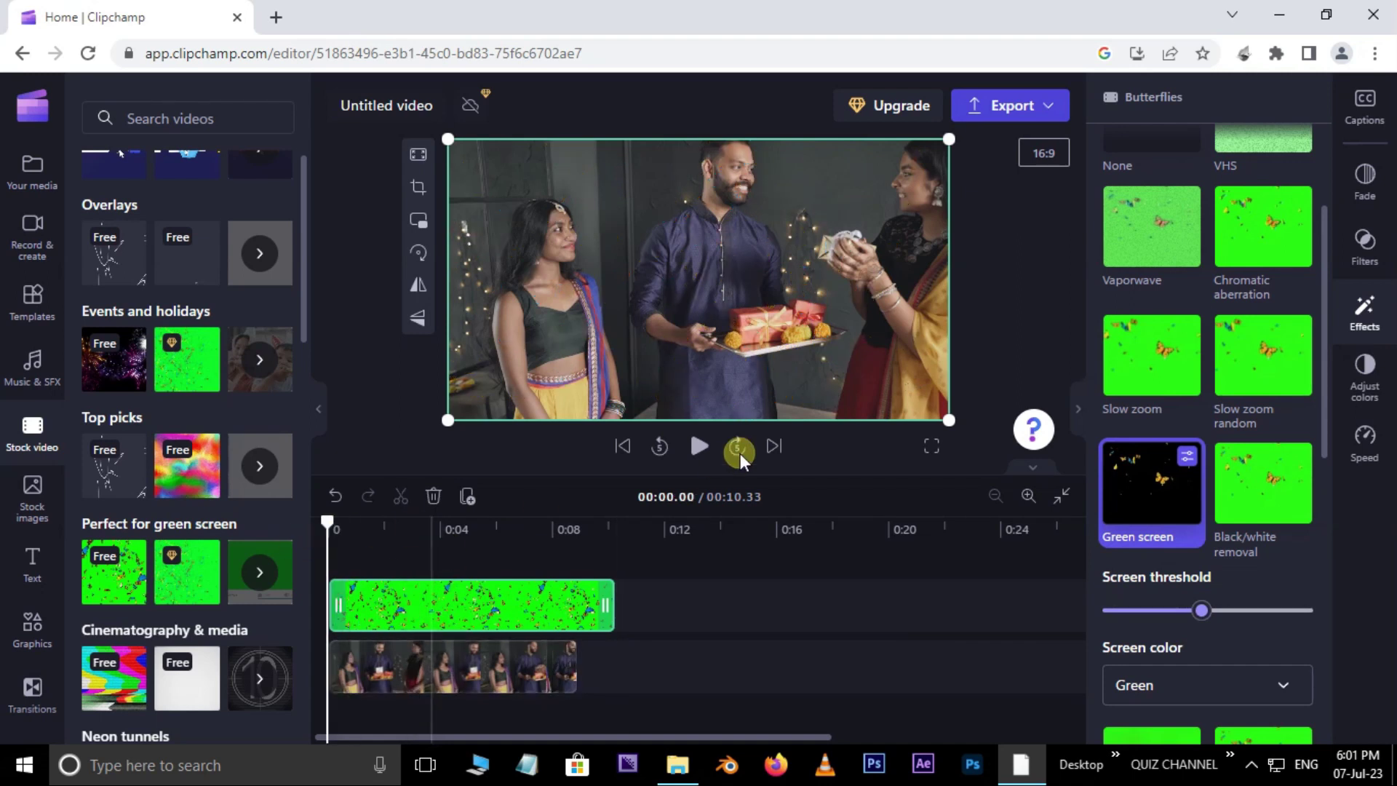
{"action": "left_click", "coordinate": [708, 451]}
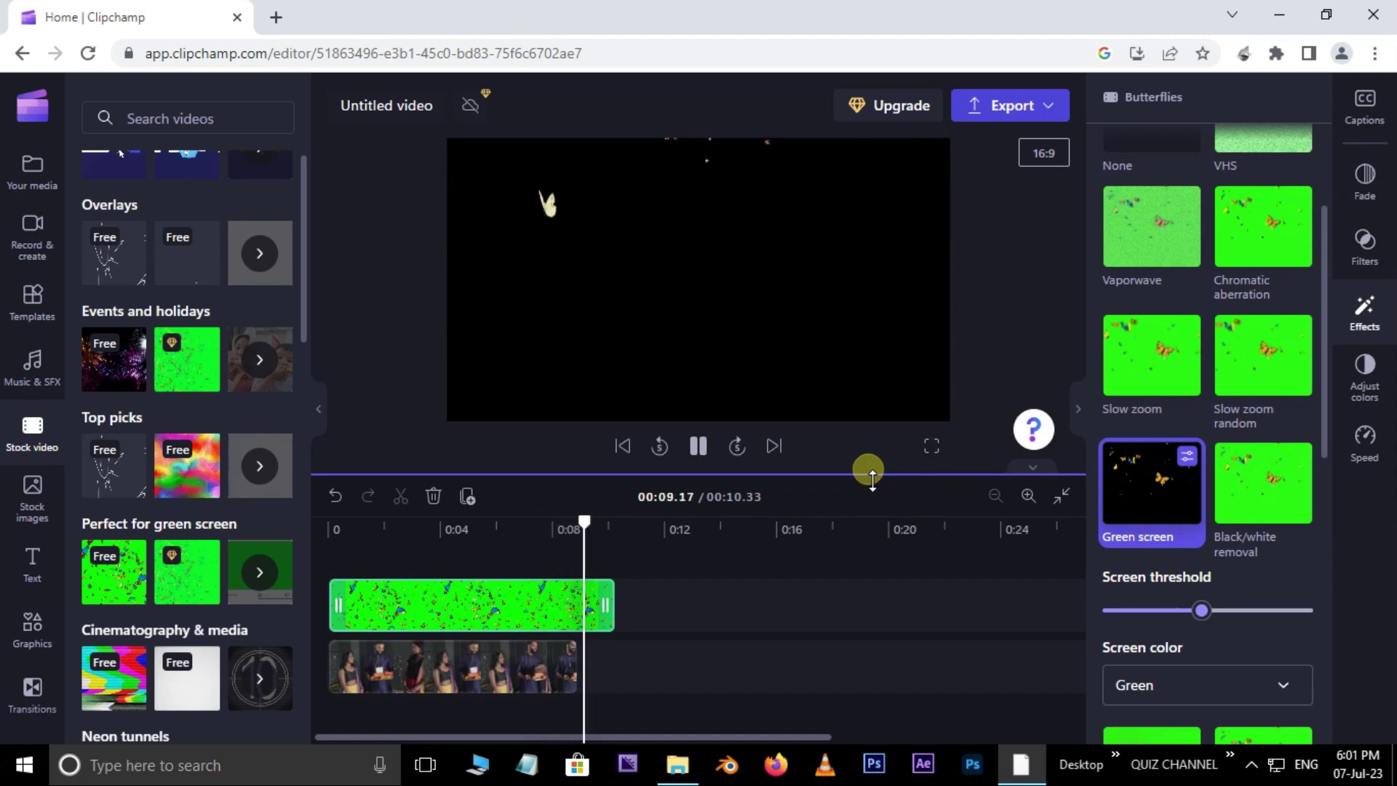
Step: Trim the Butterflies overlay to the video's end, then delete it from the timeline
{"action": "left_click_drag", "start_coordinate": [605, 605], "coordinate": [567, 606]}
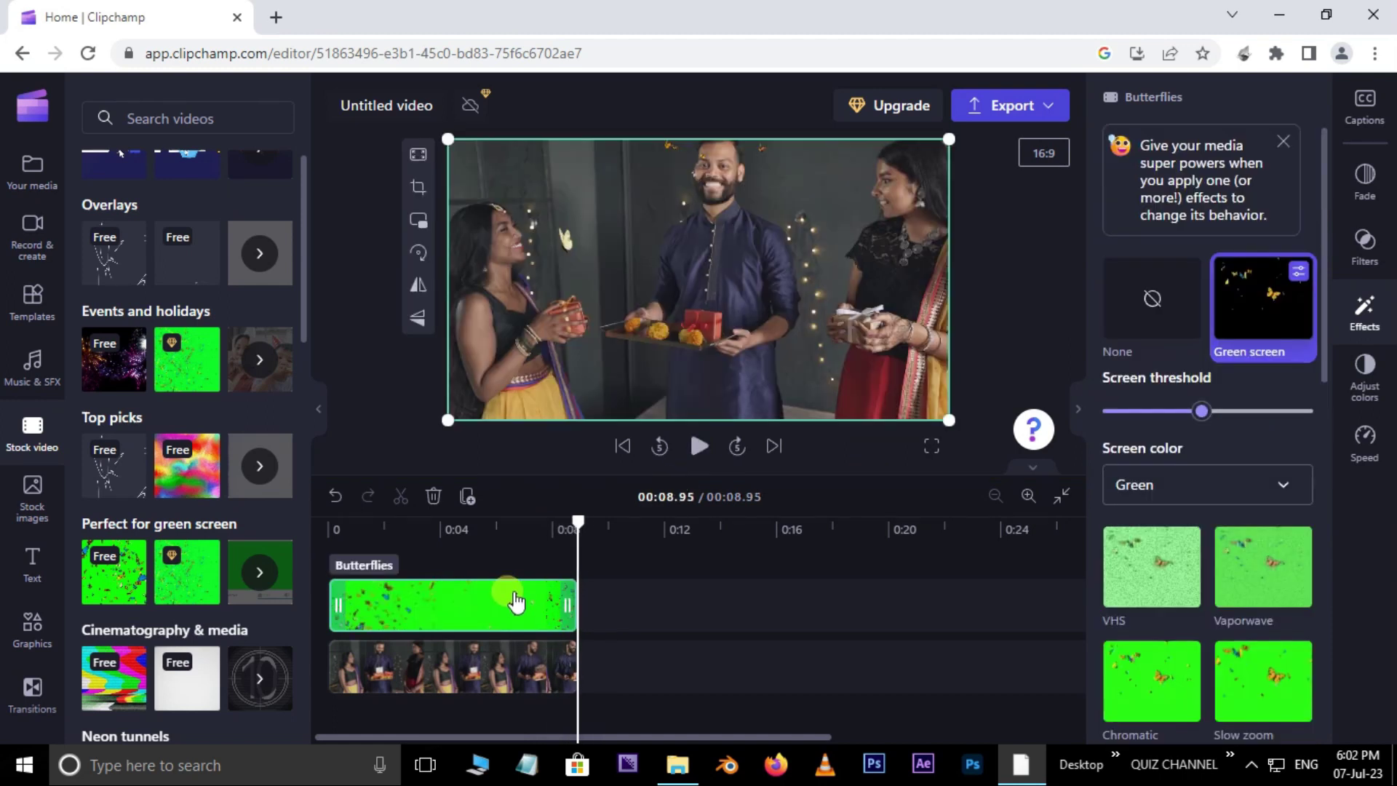
{"action": "key", "text": "Delete"}
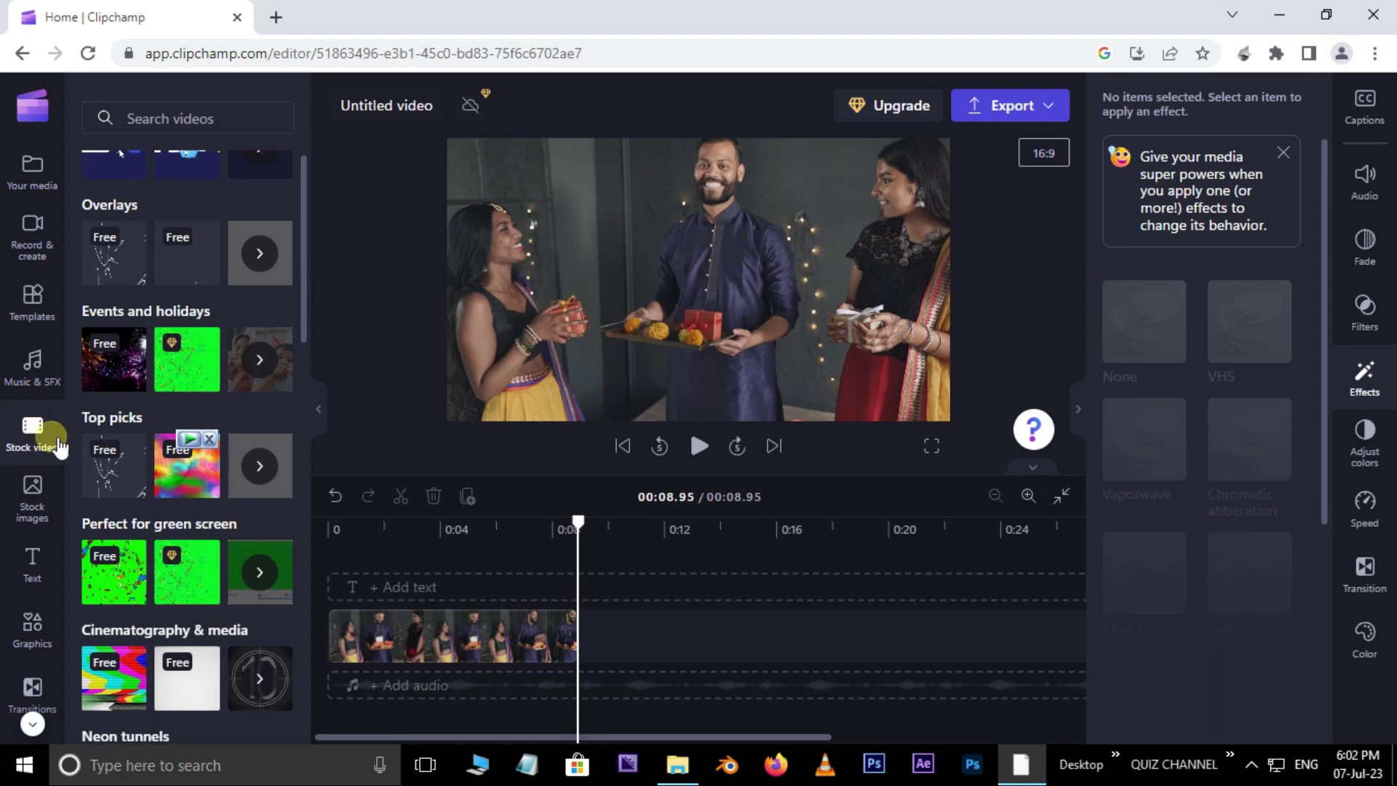
{"action": "left_click", "coordinate": [42, 186]}
Step: Drag the FREE HD wall-breaking background video from SOURCE onto the timeline above the gift-giving clip
{"action": "key", "text": "alt+Tab"}
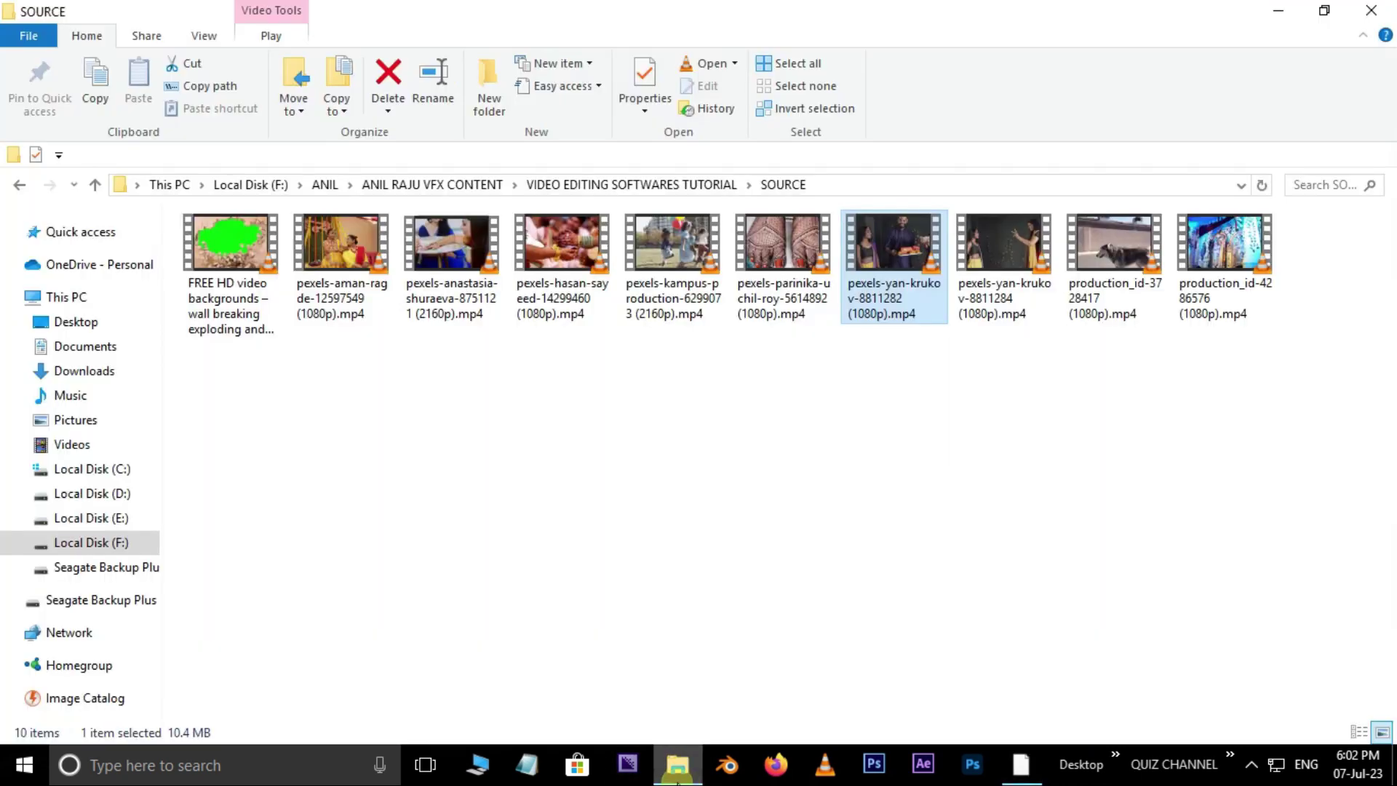
{"action": "left_click", "coordinate": [229, 259]}
{"action": "left_click_drag", "start_coordinate": [232, 244], "coordinate": [228, 415]}
{"action": "left_click_drag", "start_coordinate": [131, 193], "coordinate": [448, 578]}
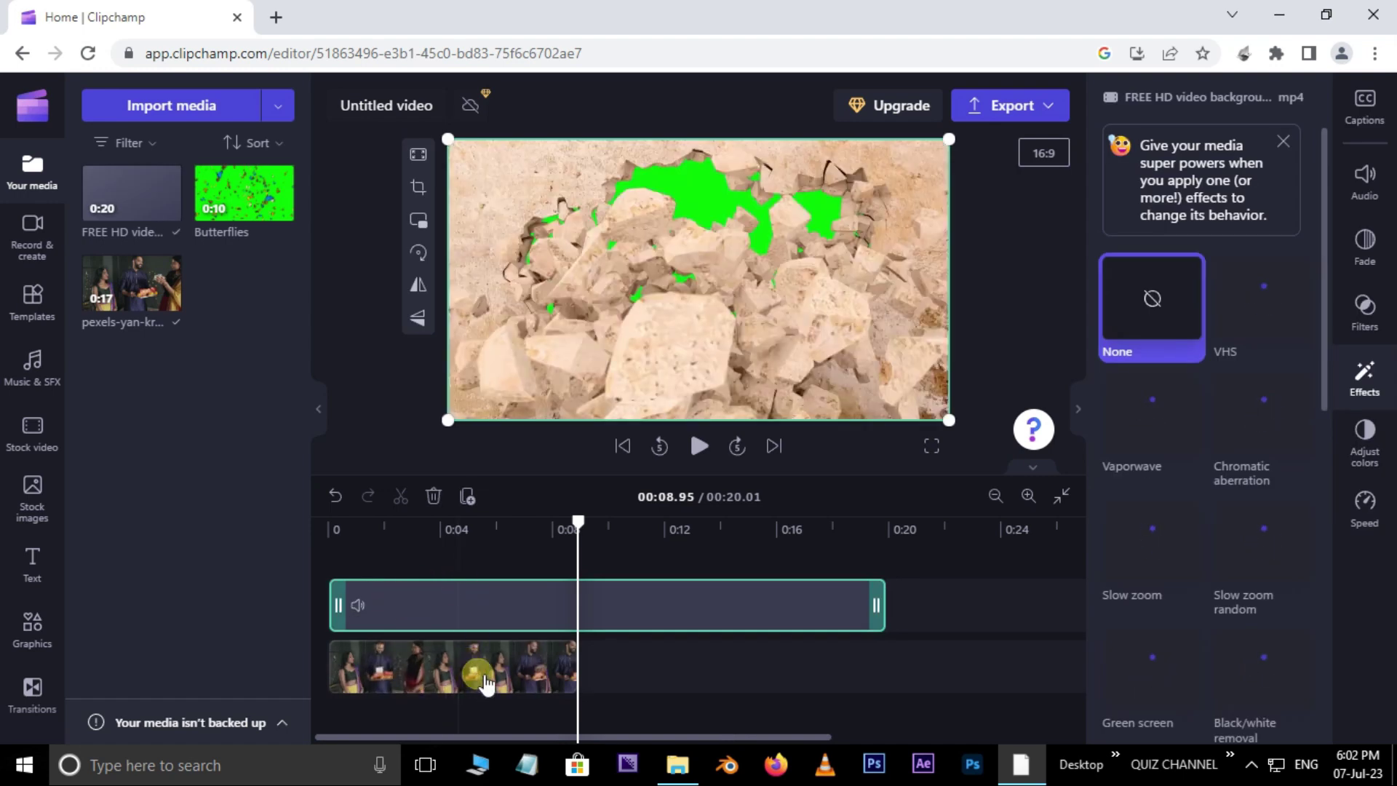
Step: Set the gift-giving clip's playback speed to 0.9× beneath the wall-breaking overlay
{"action": "left_click", "coordinate": [486, 683]}
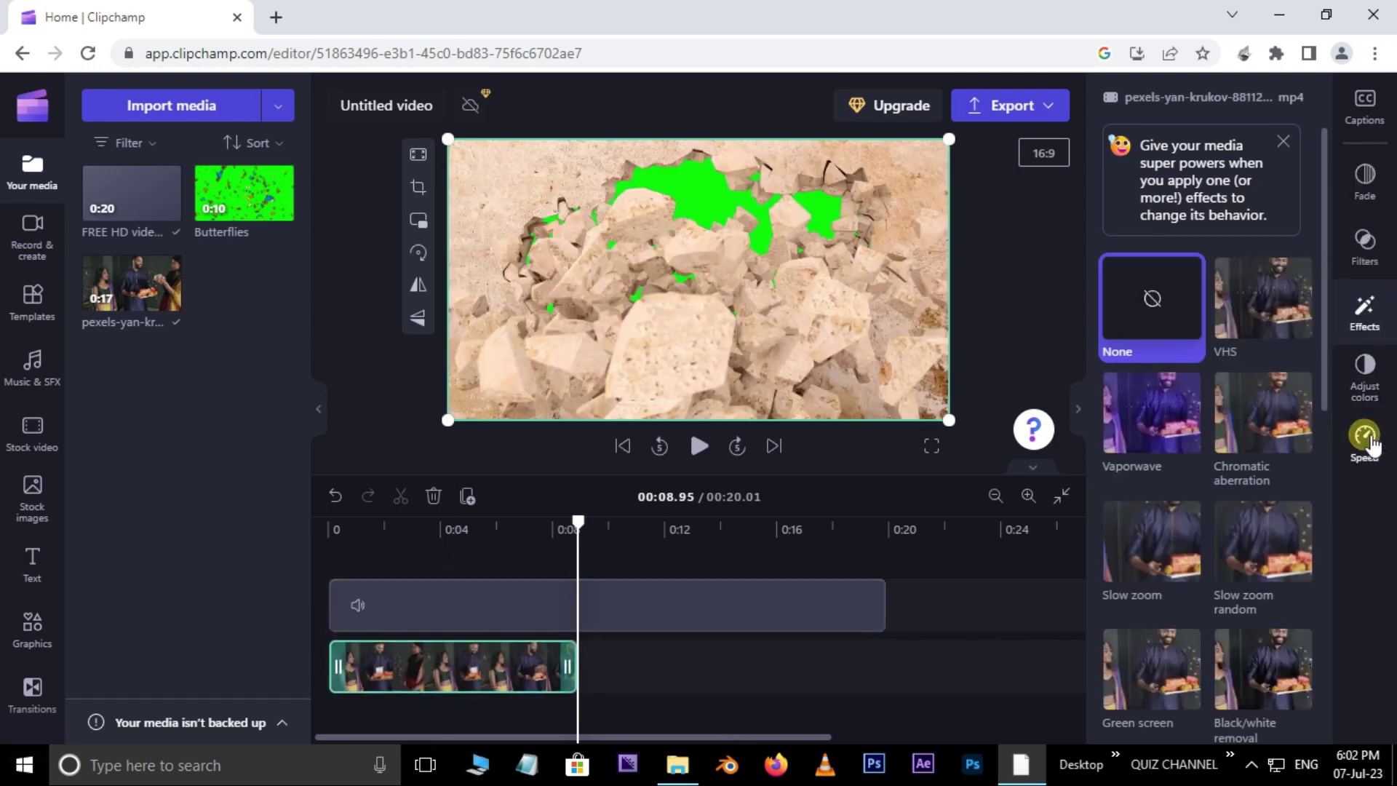
{"action": "left_click", "coordinate": [1364, 439]}
{"action": "left_click", "coordinate": [1229, 318]}
{"action": "left_click_drag", "start_coordinate": [1230, 318], "coordinate": [1150, 318]}
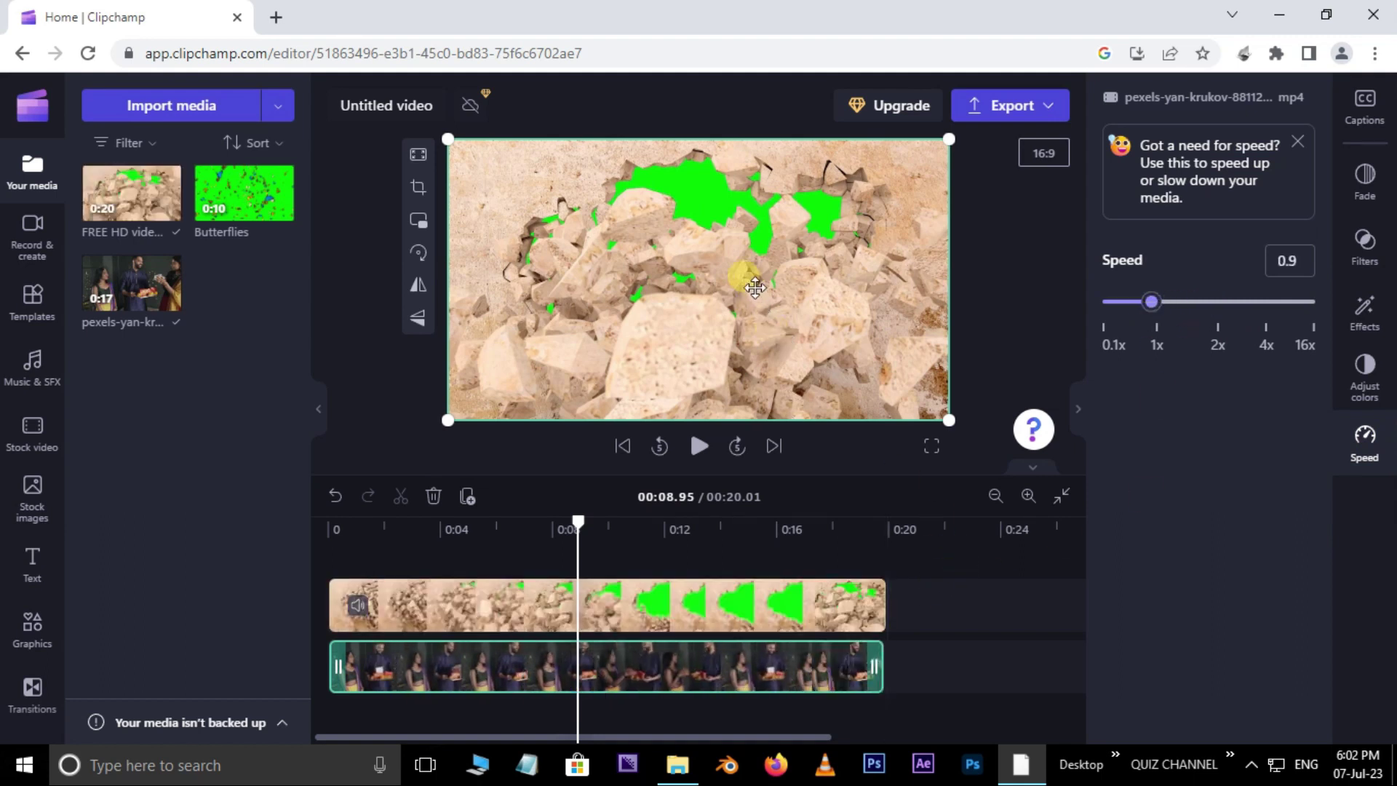
{"action": "left_click", "coordinate": [720, 615]}
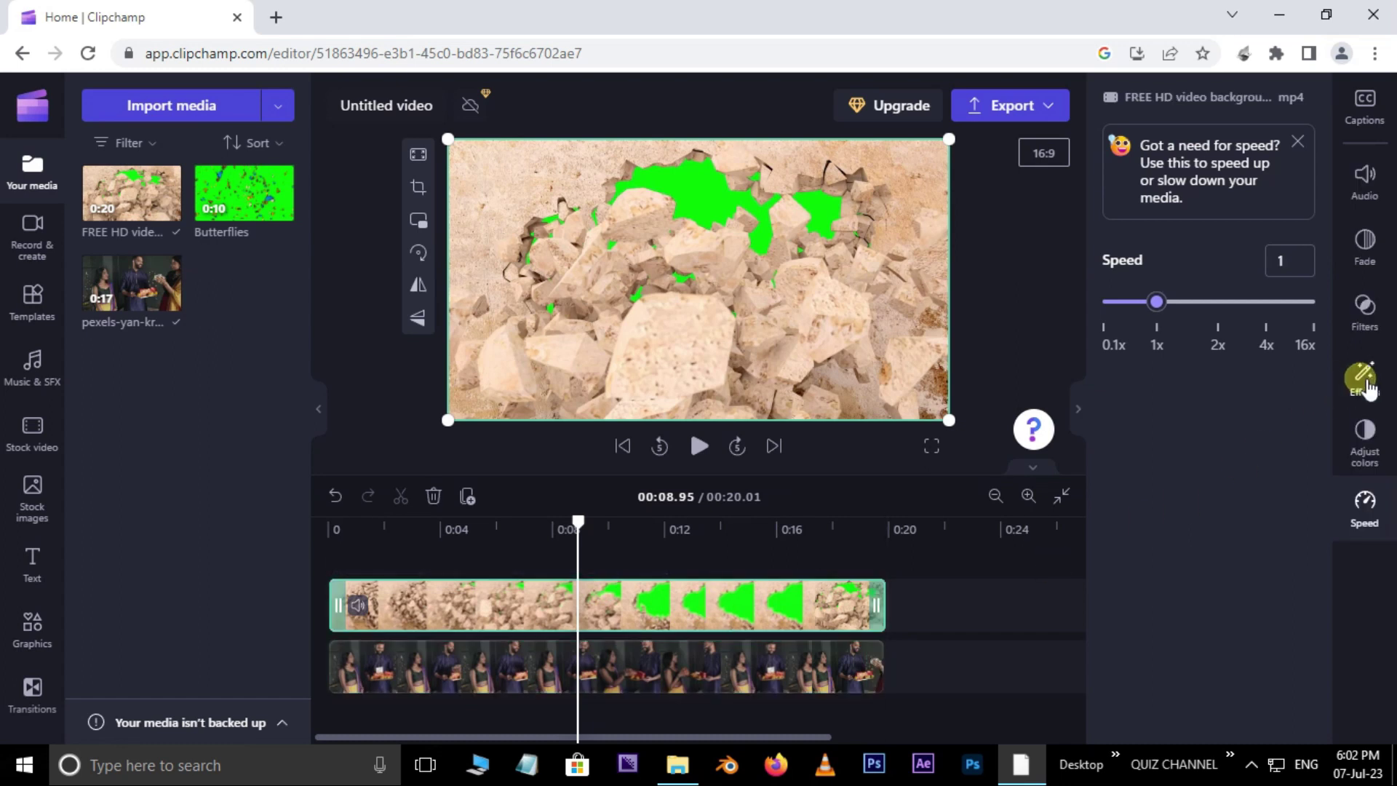
Step: Apply Green screen to the wall-breaking overlay, preview it from the start, then delete the overlay
{"action": "left_click", "coordinate": [1364, 375]}
{"action": "left_click", "coordinate": [1173, 686]}
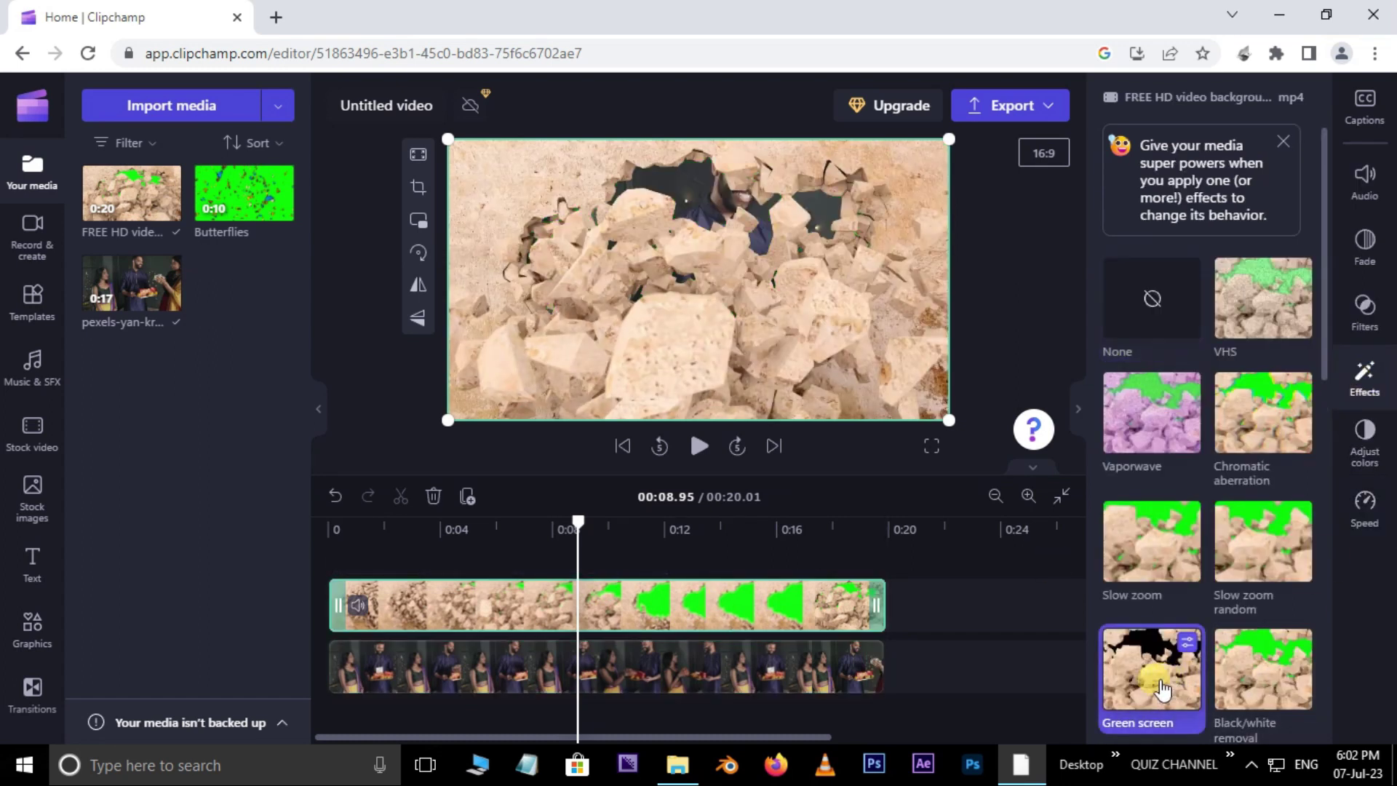
{"action": "left_click", "coordinate": [615, 539]}
{"action": "left_click", "coordinate": [420, 553]}
{"action": "left_click_drag", "start_coordinate": [427, 564], "coordinate": [345, 555]}
{"action": "left_click", "coordinate": [699, 446]}
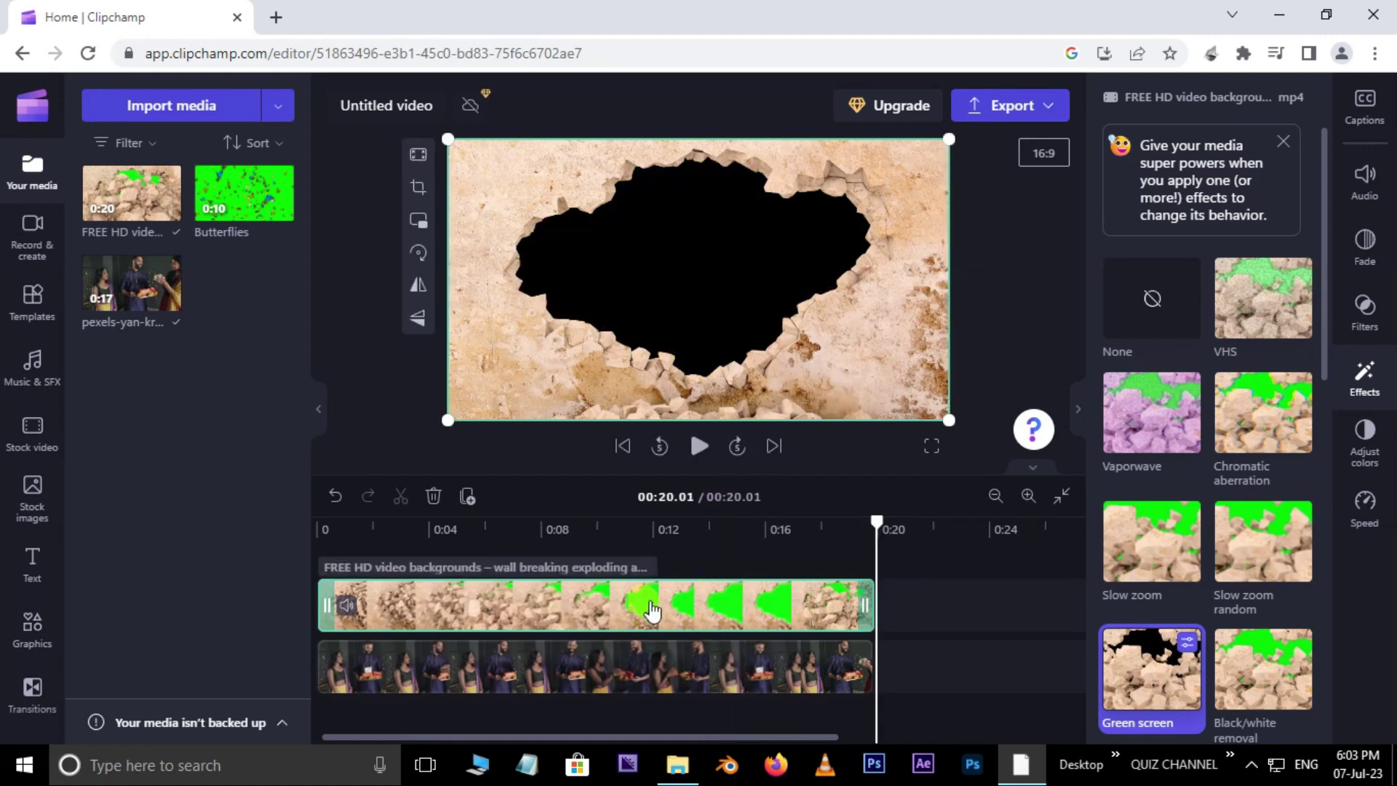
{"action": "key", "text": "Delete"}
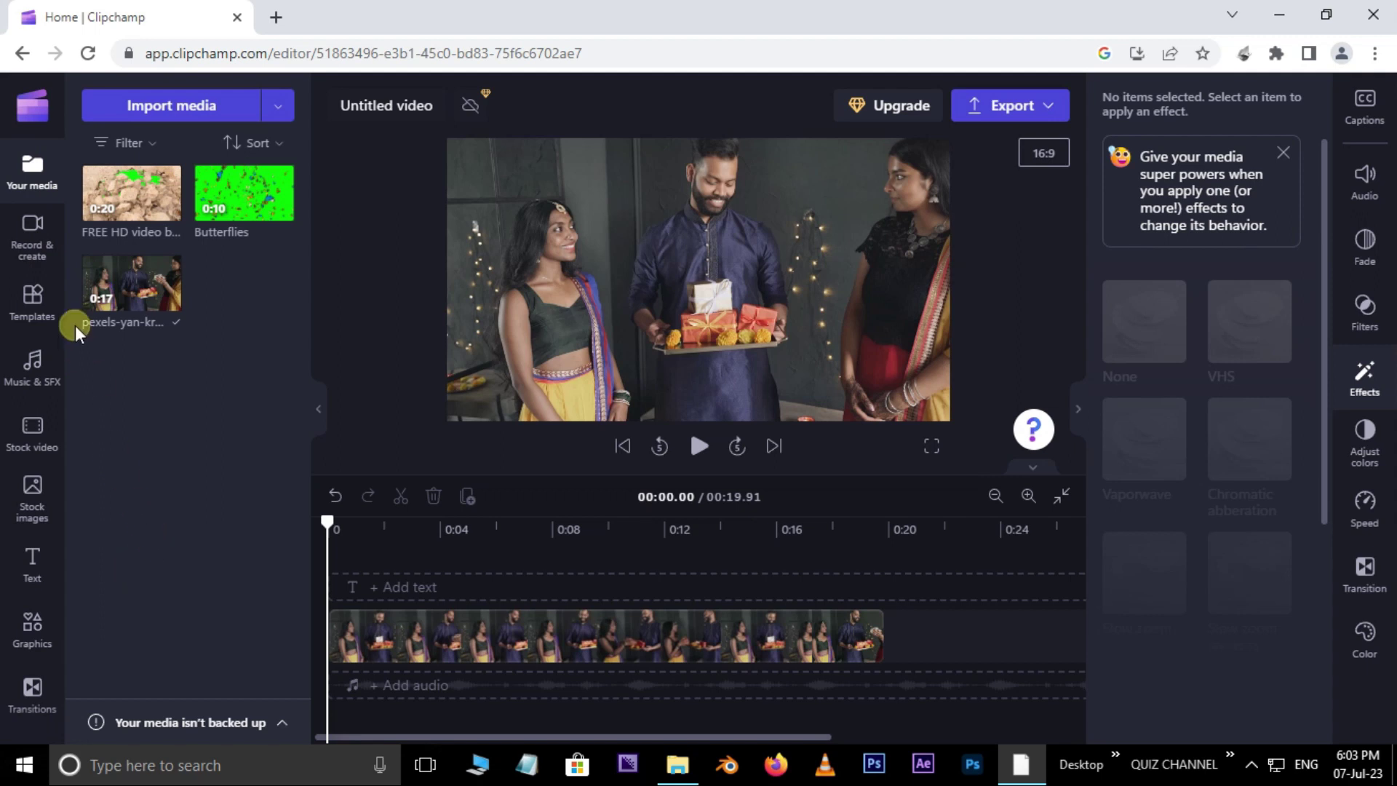
Step: Start a Text to speech voiceover from Record & create with language Telugu (India)
{"action": "left_click", "coordinate": [43, 231]}
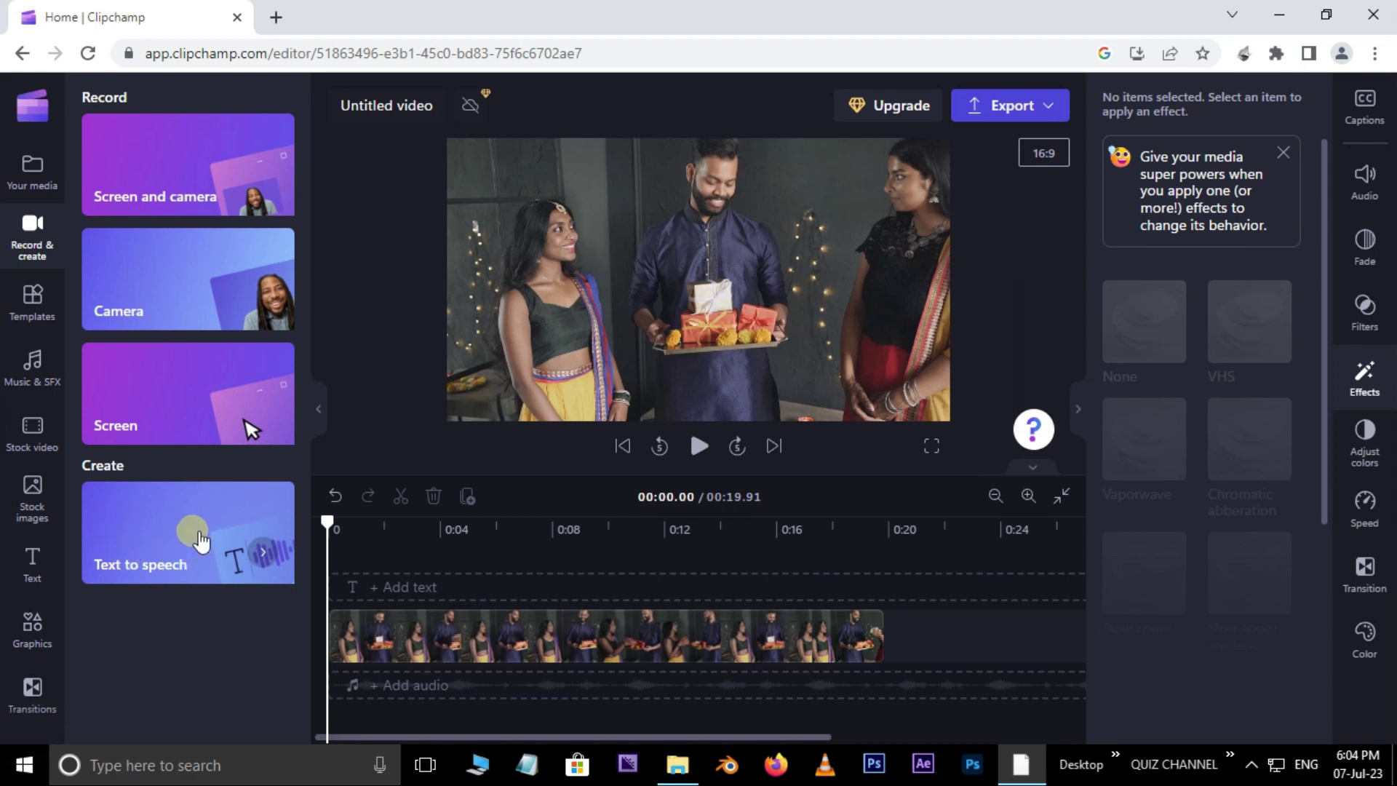
{"action": "left_click", "coordinate": [196, 535]}
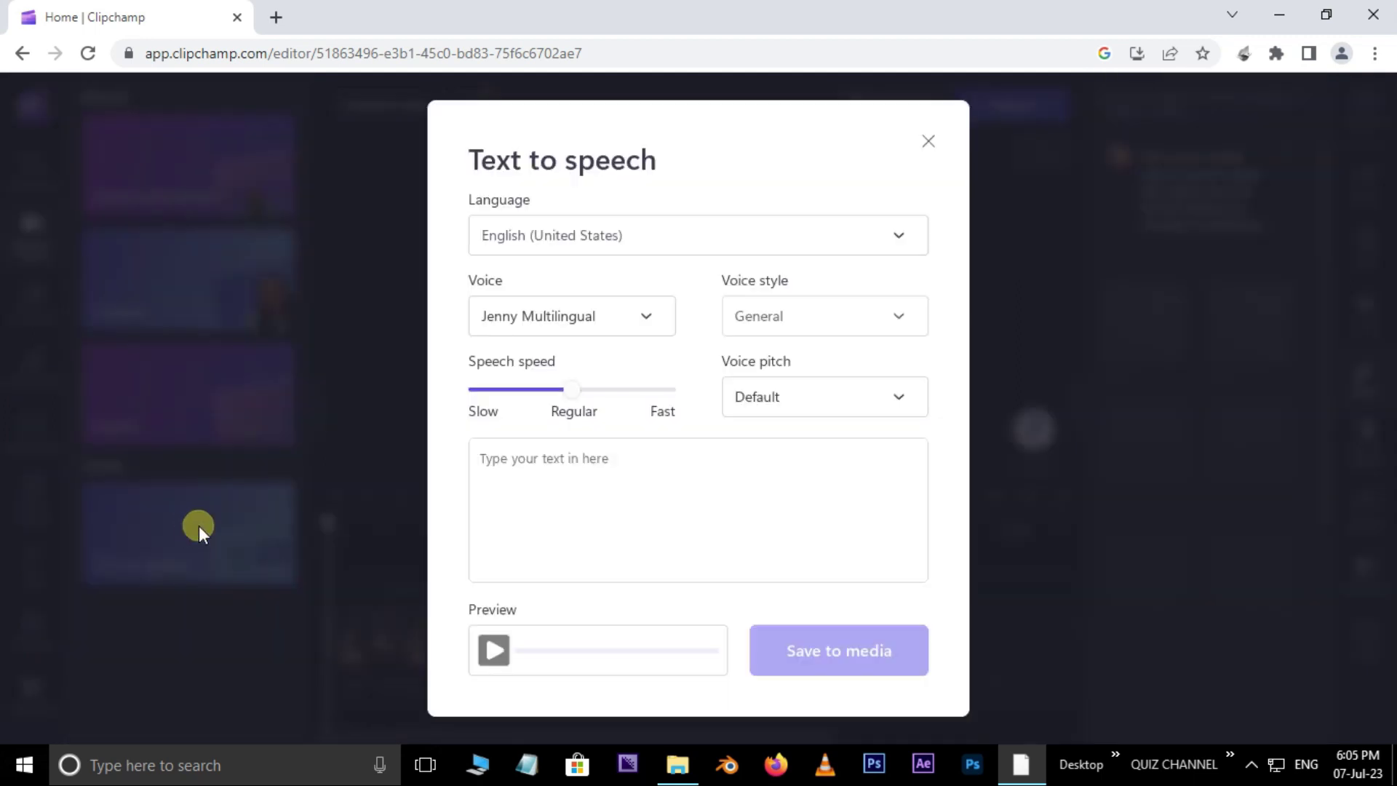
{"action": "left_click", "coordinate": [697, 240]}
{"action": "left_click_drag", "start_coordinate": [922, 421], "coordinate": [933, 641]}
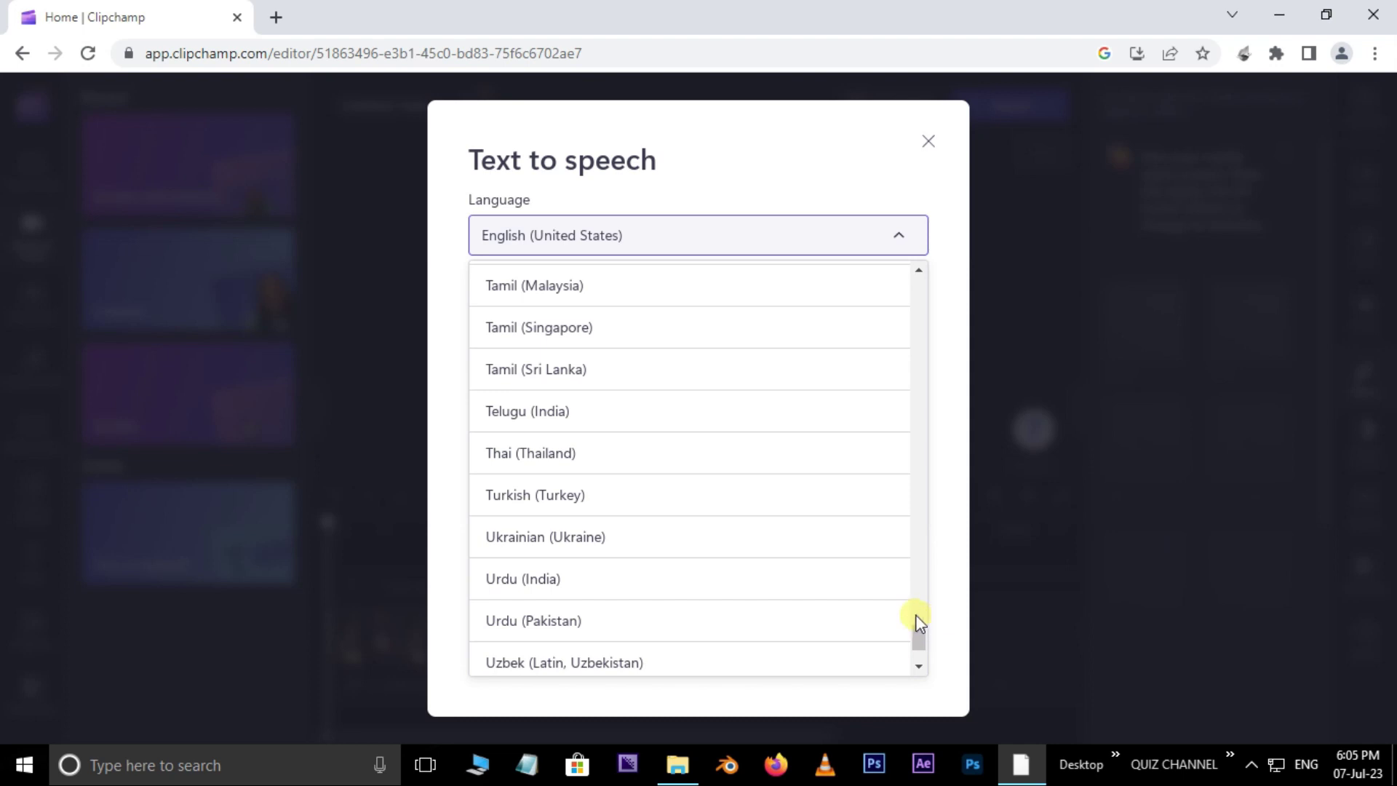
{"action": "left_click", "coordinate": [561, 411]}
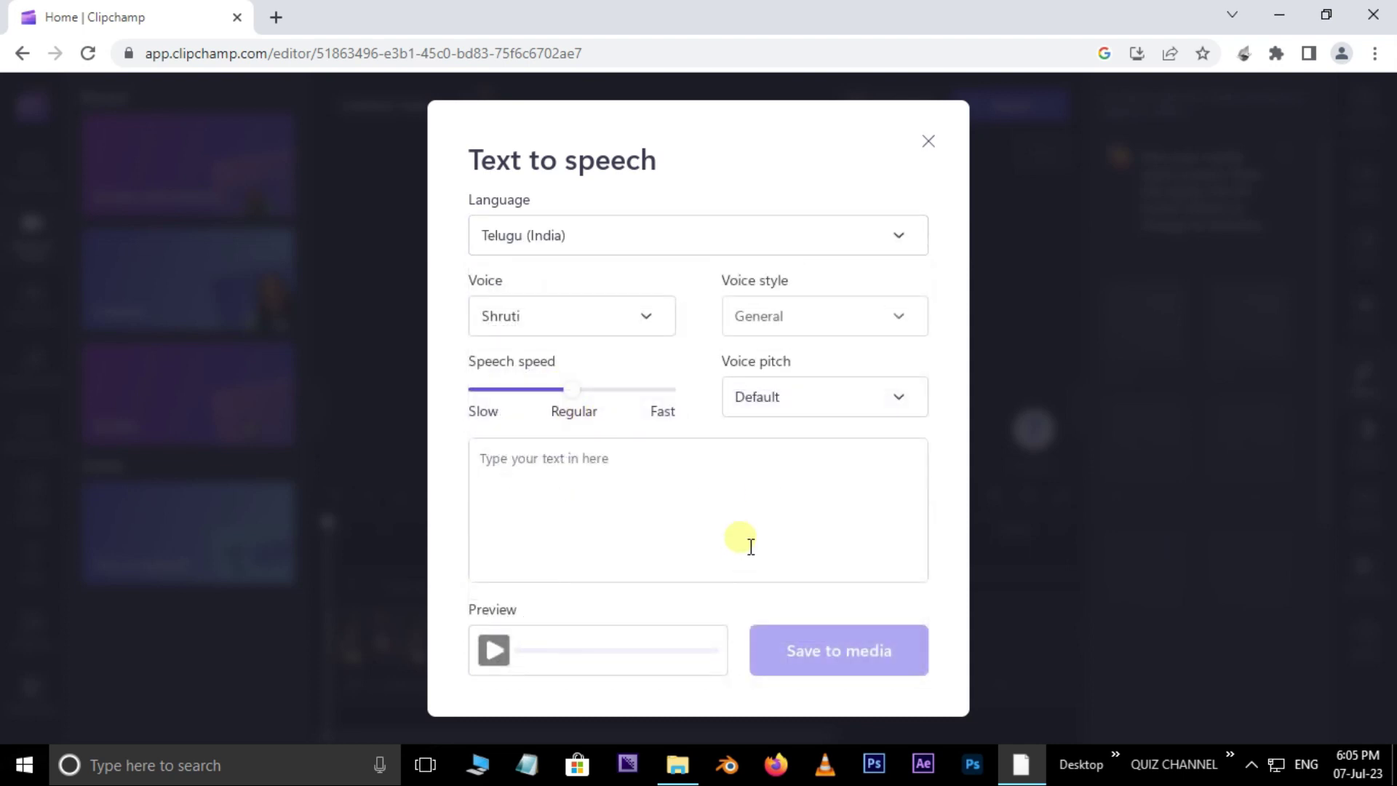
{"action": "left_click", "coordinate": [277, 17]}
Step: Search Google for 'telugu speech' and copy the first result's Telugu title into Clipchamp
{"action": "left_click", "coordinate": [543, 430]}
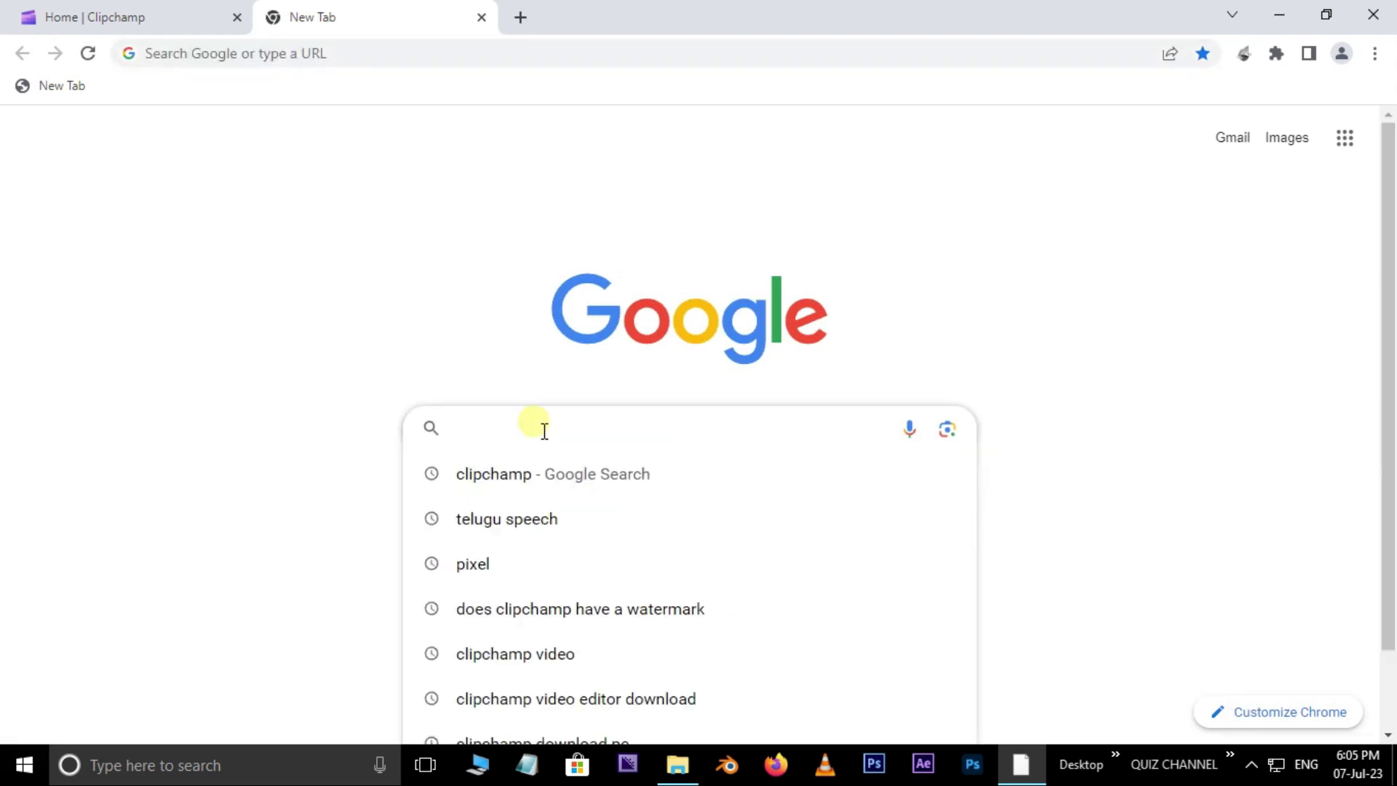
{"action": "type", "text": "telugu speech"}
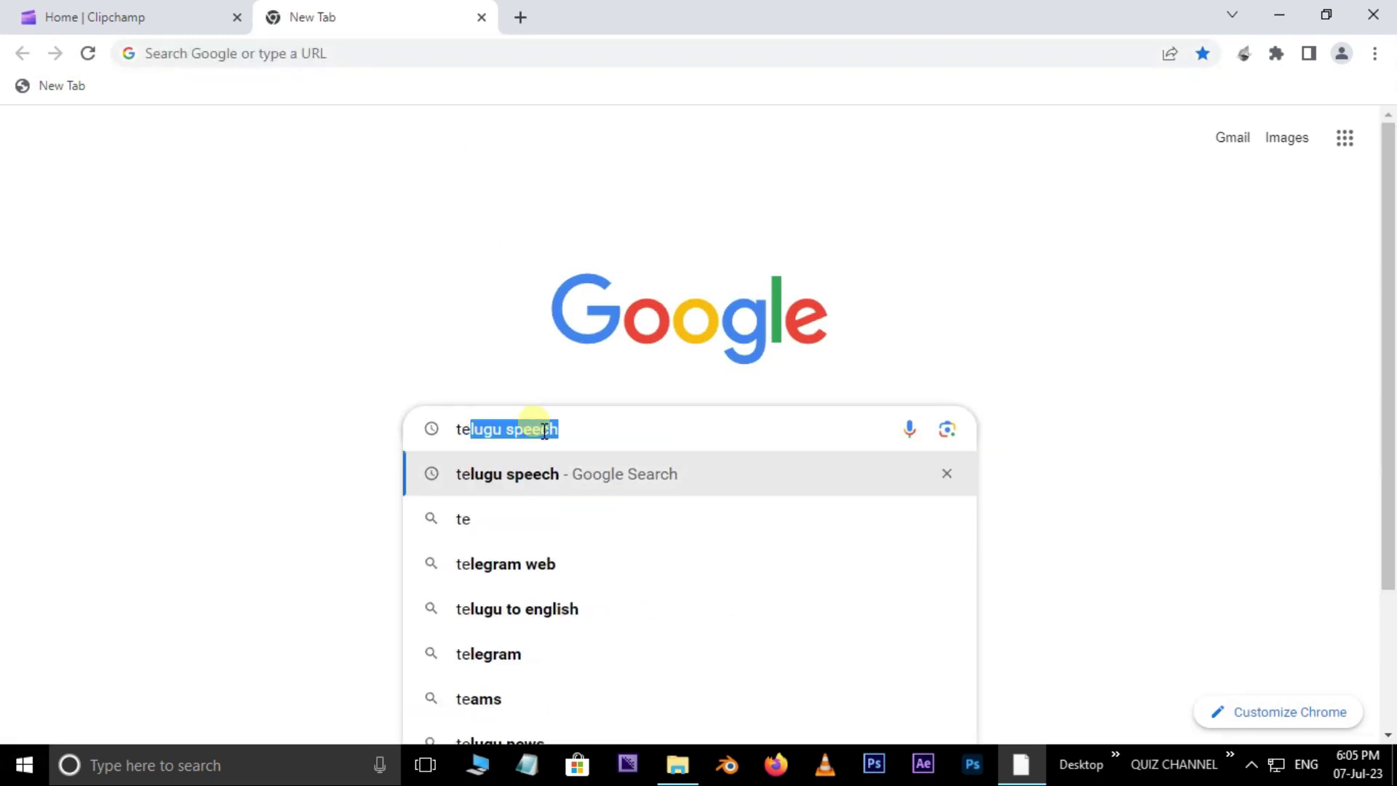
{"action": "left_click", "coordinate": [494, 474]}
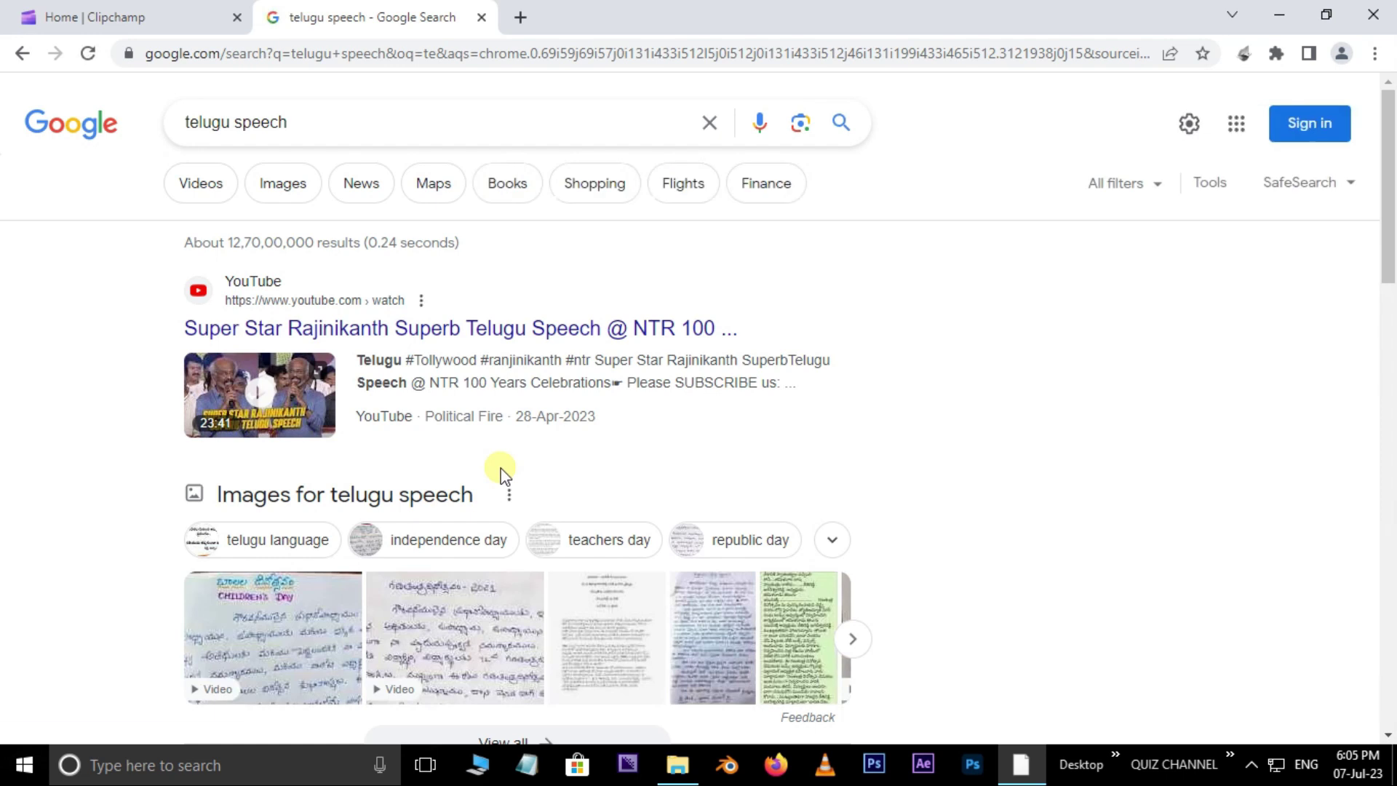
{"action": "scroll", "coordinate": [786, 408], "scroll_direction": "down", "scroll_amount": 6}
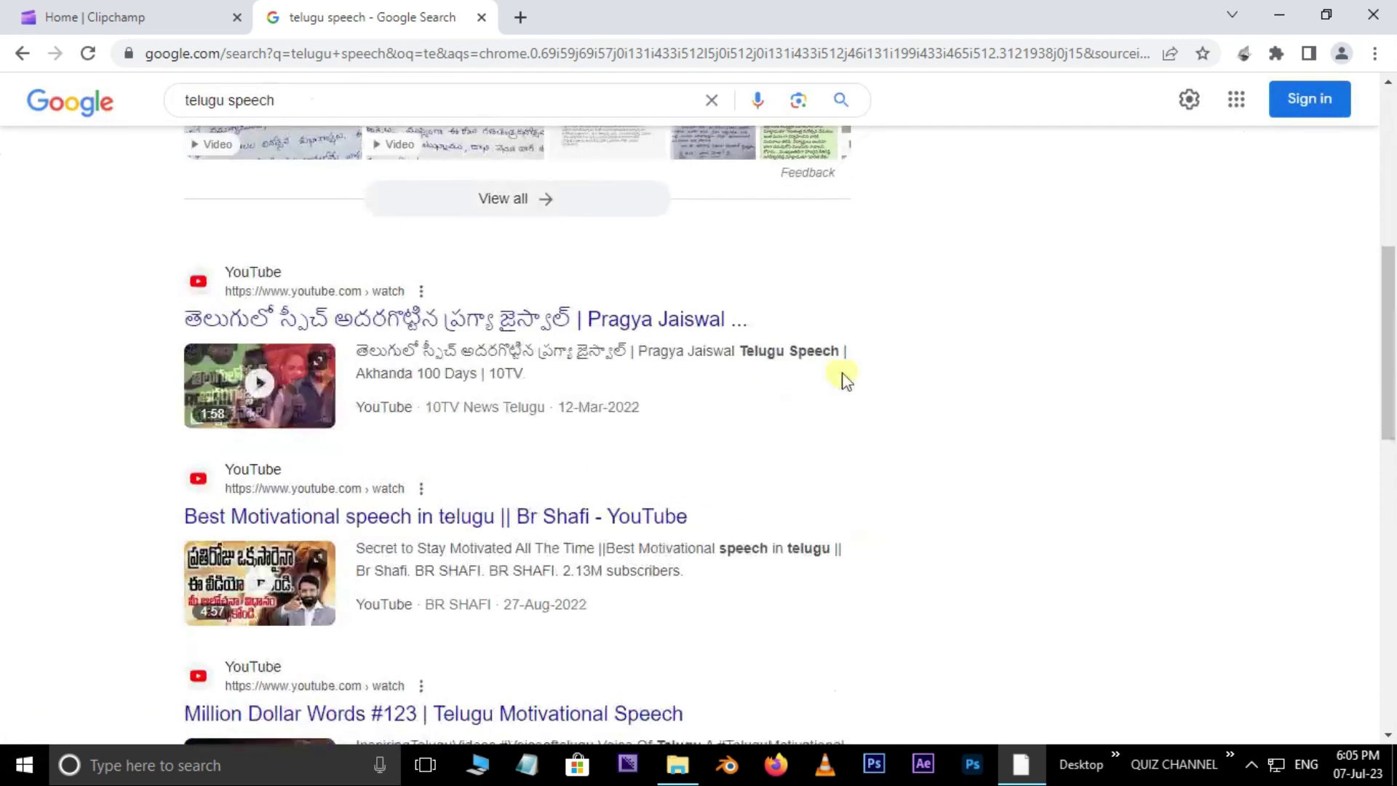
{"action": "left_click_drag", "start_coordinate": [169, 324], "coordinate": [574, 325]}
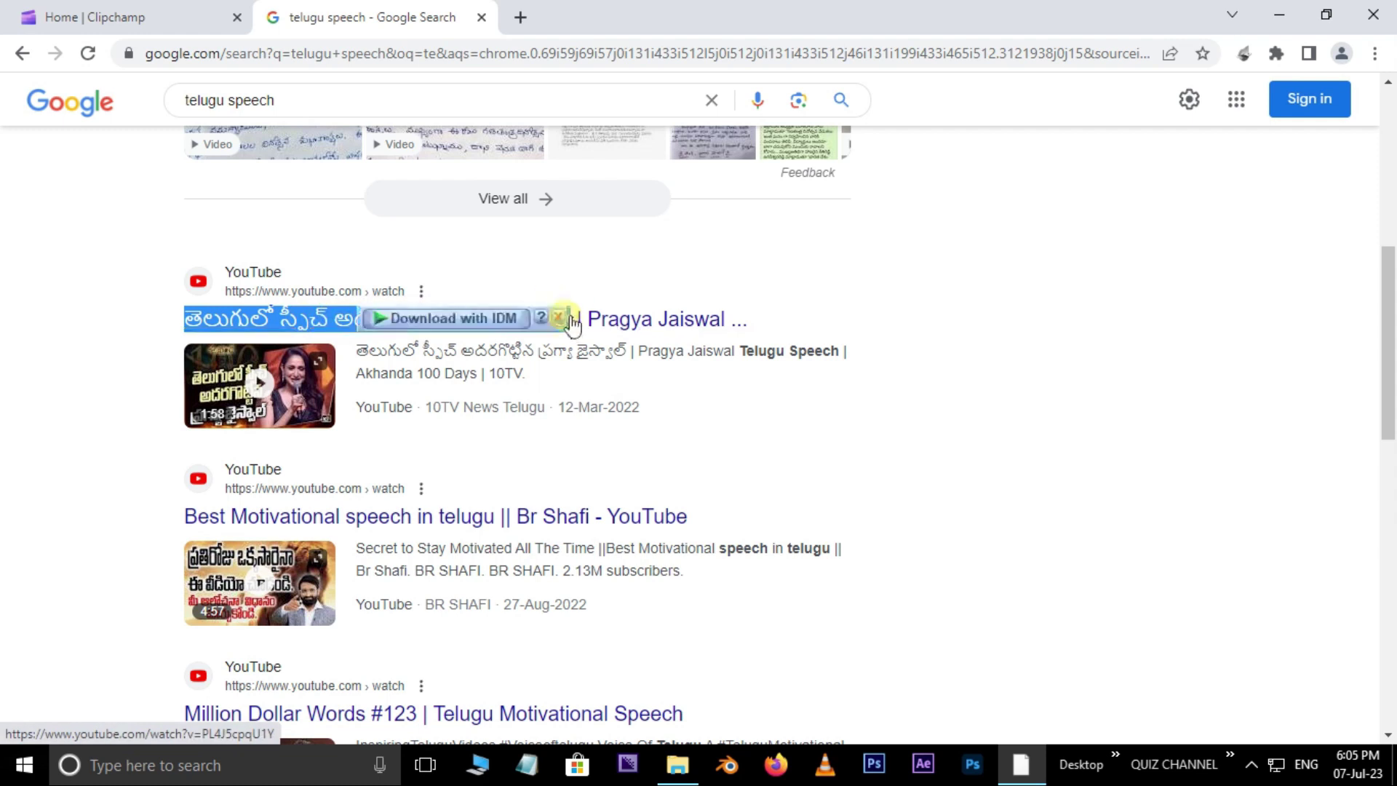
{"action": "right_click", "coordinate": [315, 321]}
{"action": "left_click", "coordinate": [360, 474]}
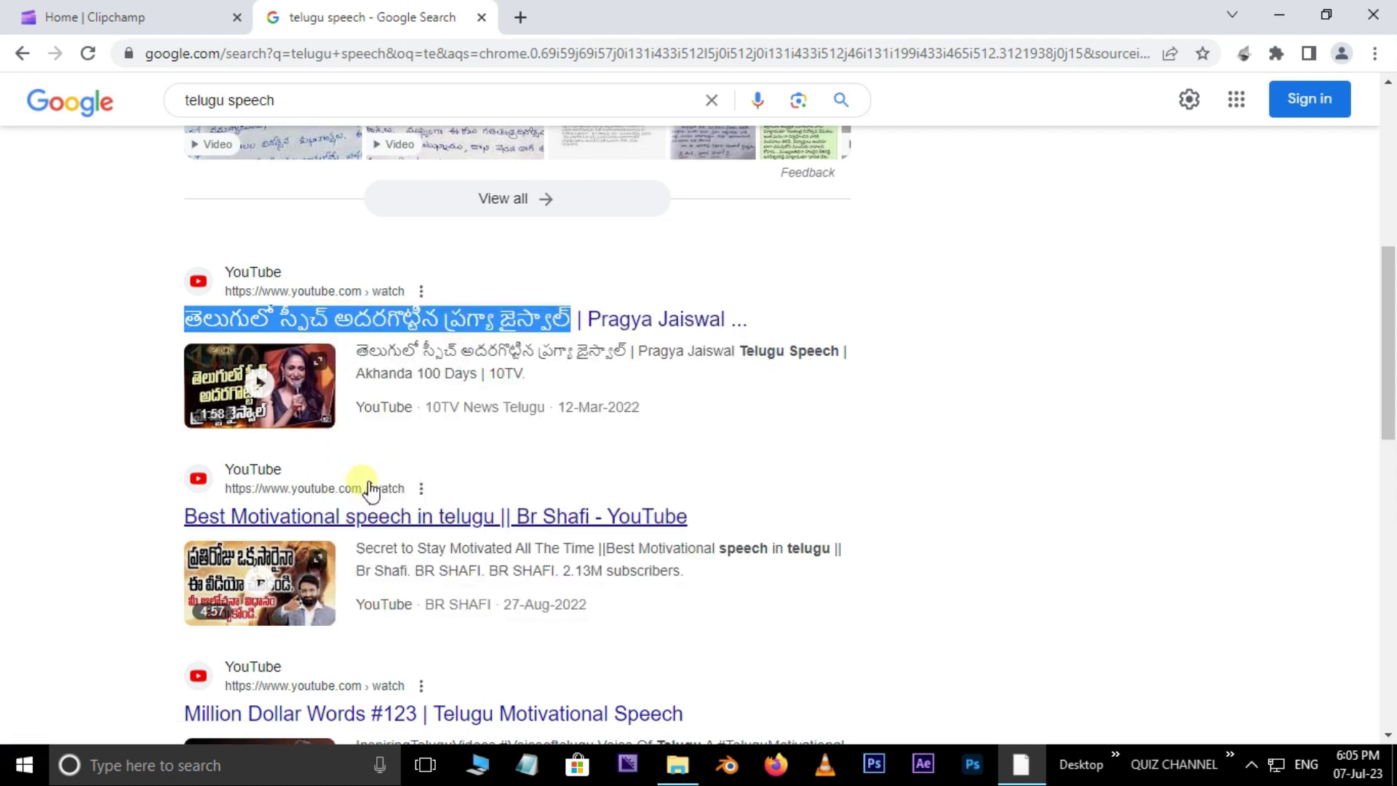
{"action": "left_click", "coordinate": [145, 15]}
{"action": "right_click", "coordinate": [547, 477]}
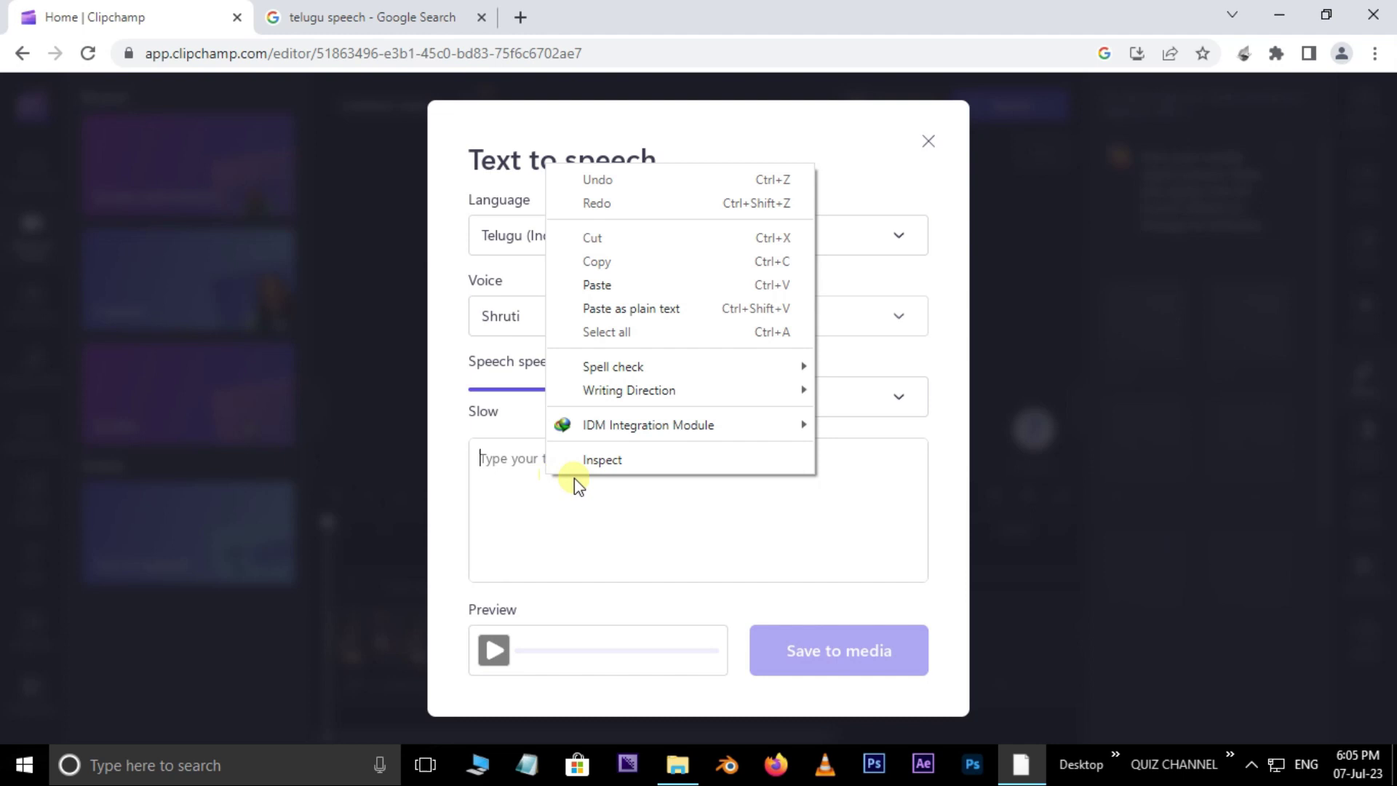
Step: Paste the Telugu text and preview the speech, switching the voice to Mohan
{"action": "left_click", "coordinate": [596, 285]}
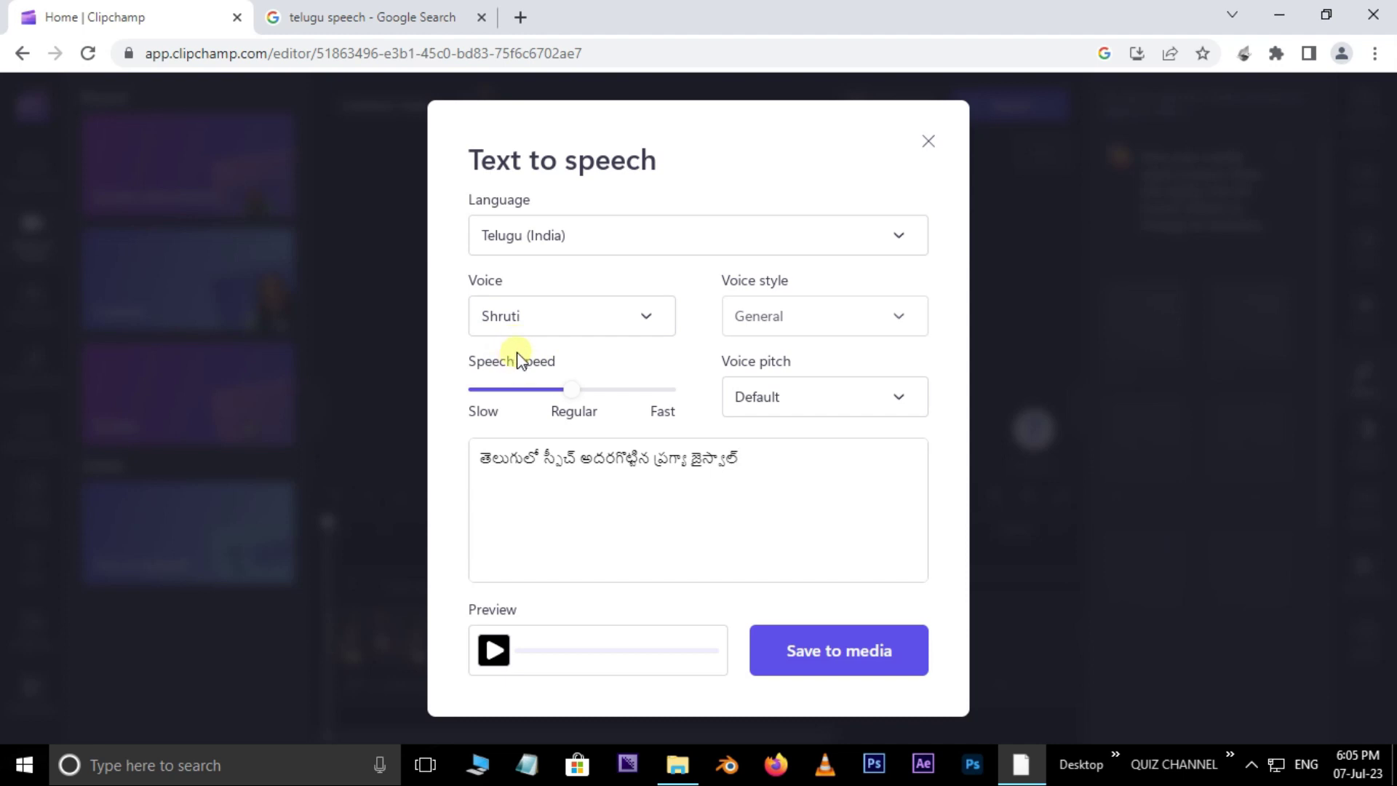
{"action": "left_click", "coordinate": [495, 650]}
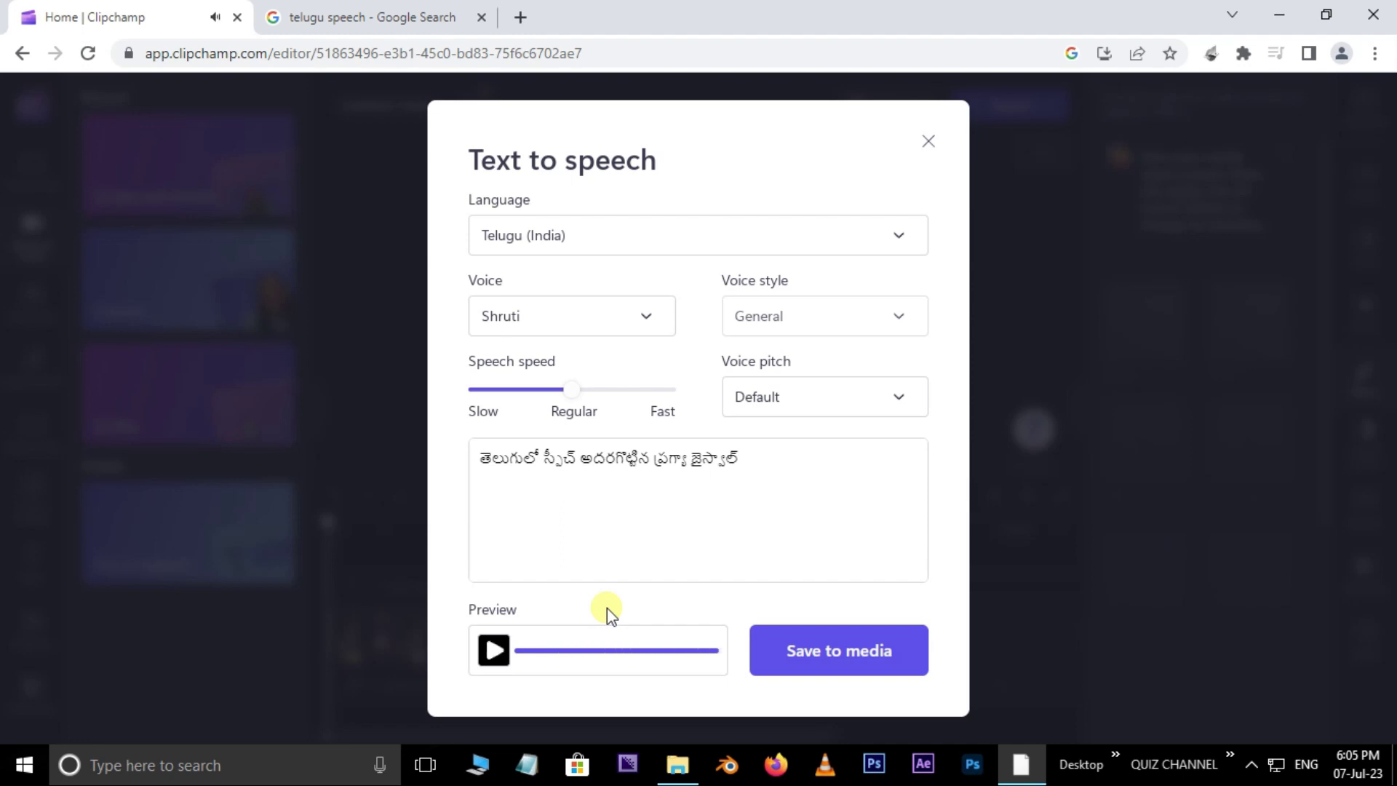
{"action": "left_click", "coordinate": [646, 317]}
{"action": "left_click", "coordinate": [525, 406]}
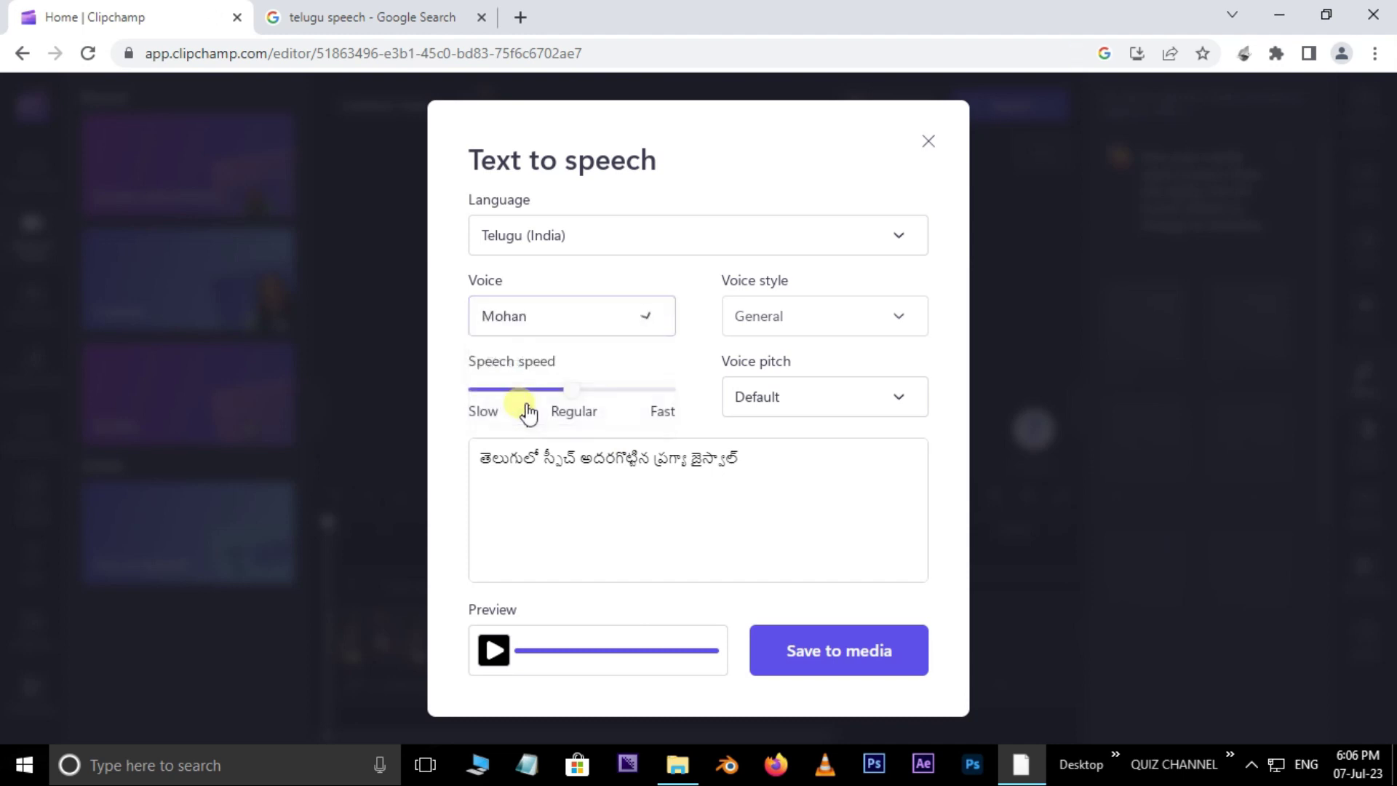
{"action": "left_click", "coordinate": [494, 651]}
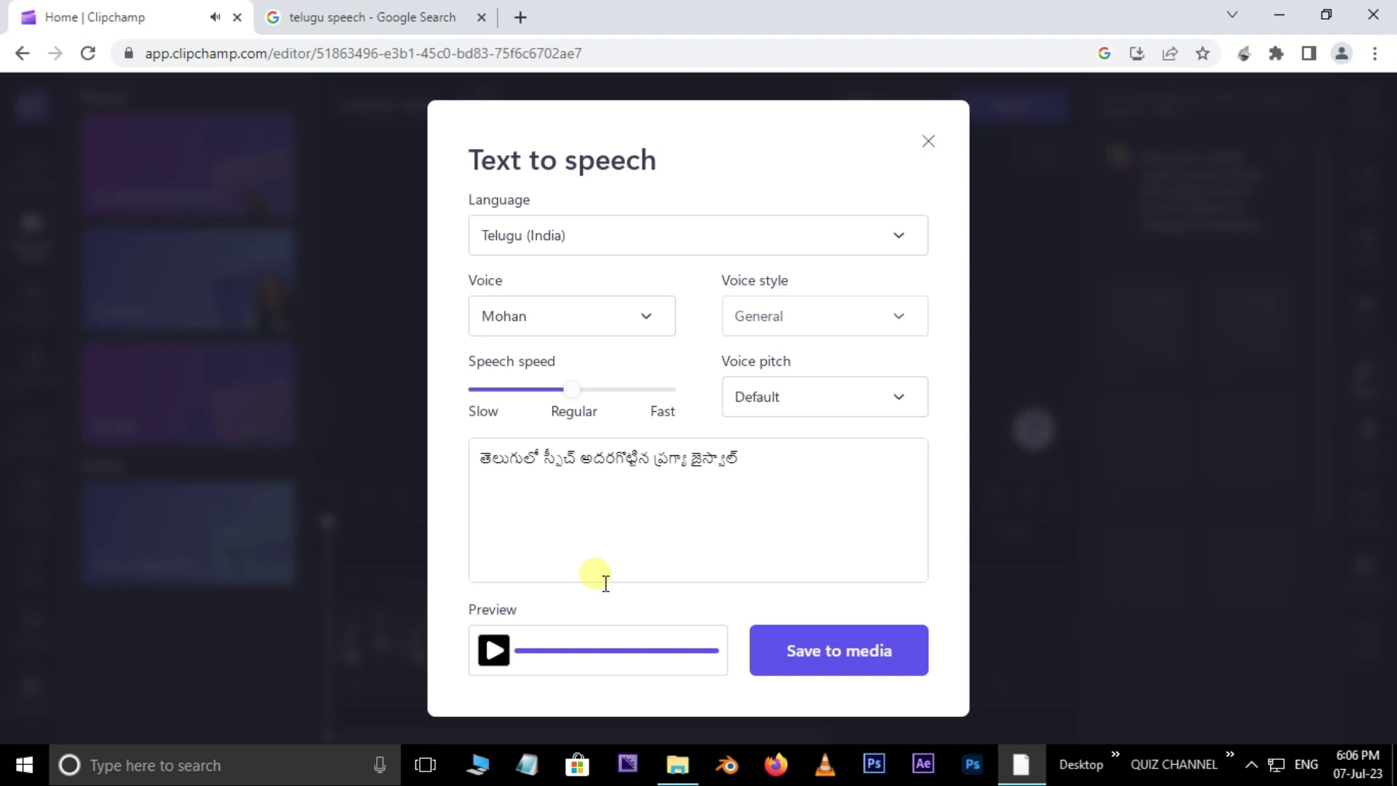
Step: Keep Telugu (India) as the language and save the voiceover to the media library
{"action": "left_click", "coordinate": [798, 237]}
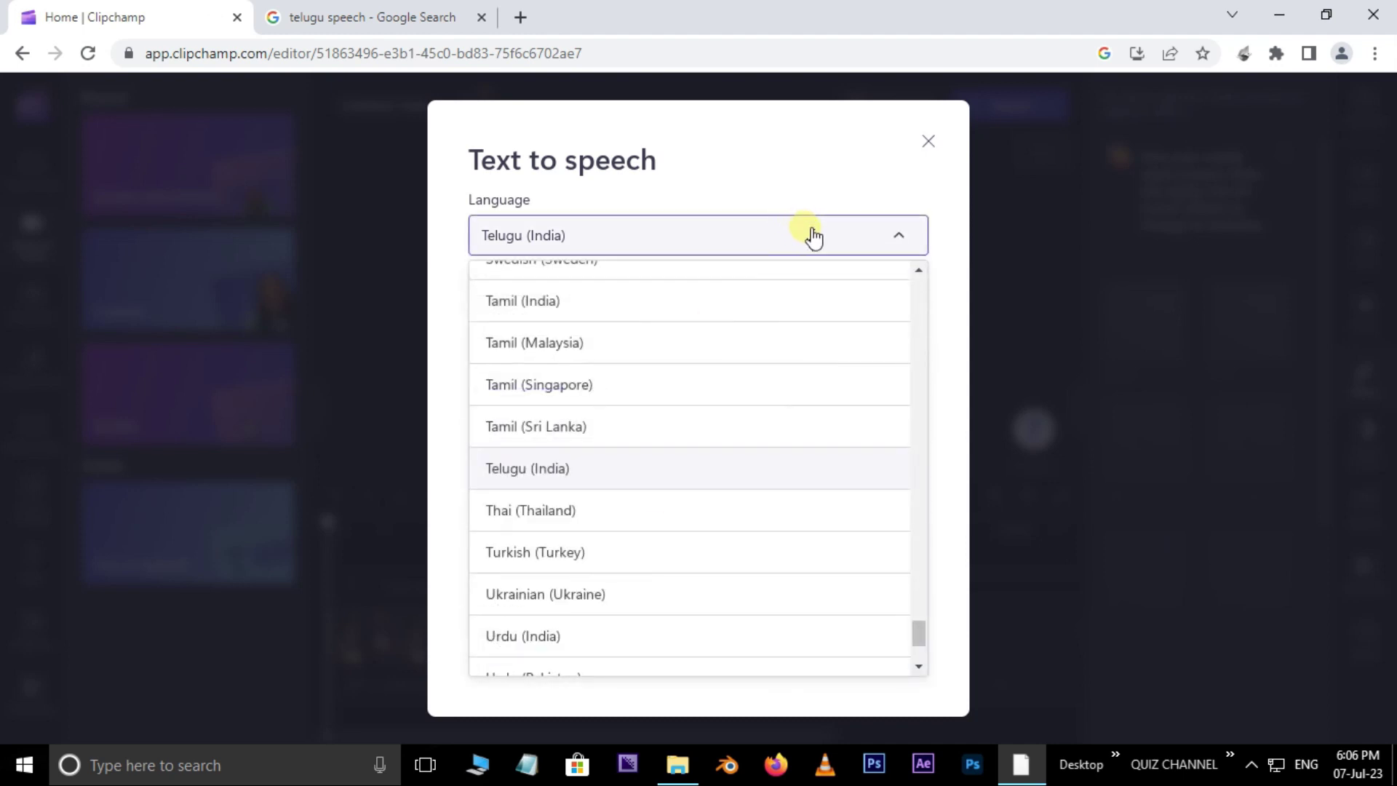
{"action": "left_click", "coordinate": [789, 155]}
{"action": "left_click", "coordinate": [841, 653]}
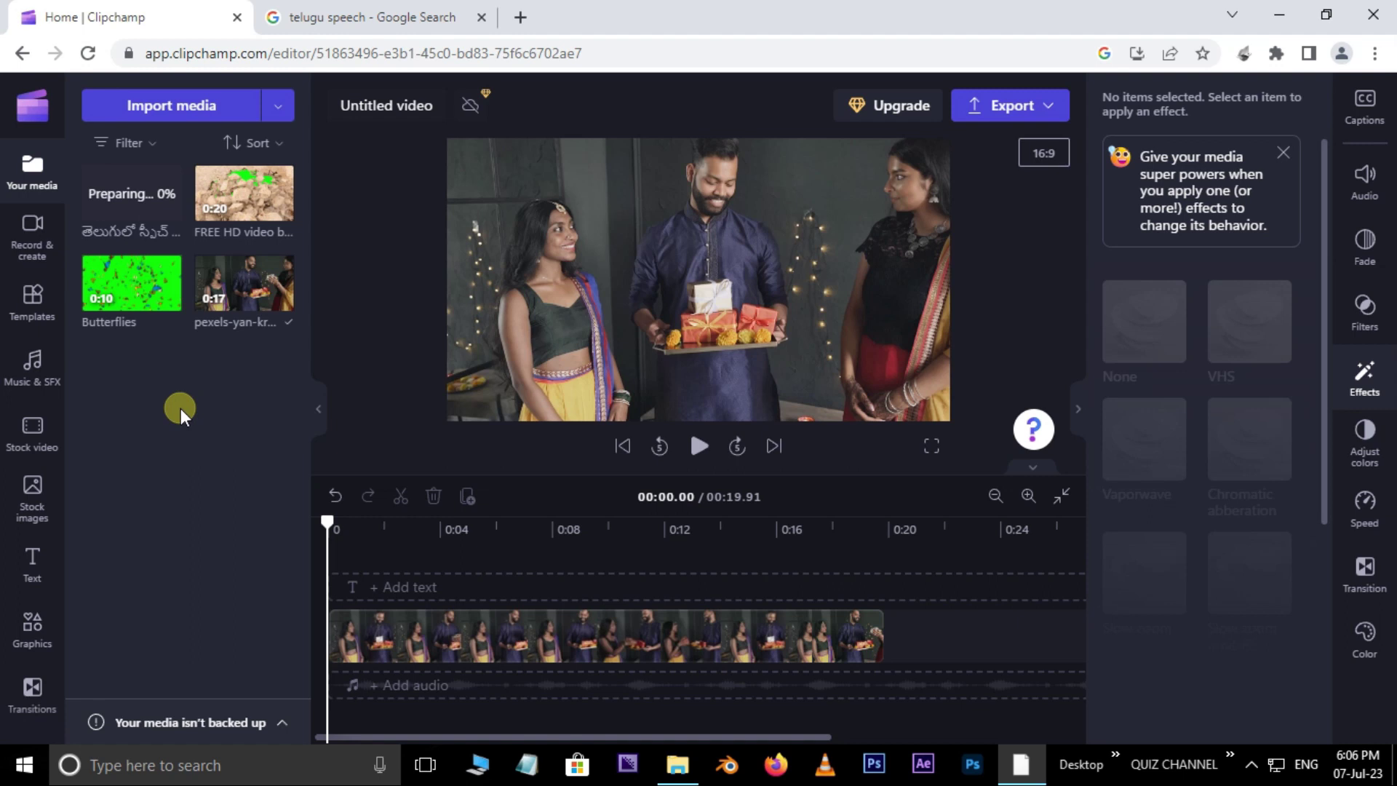
{"action": "mouse_move", "coordinate": [153, 215]}
{"action": "left_click_drag", "start_coordinate": [148, 211], "coordinate": [452, 702]}
{"action": "left_click", "coordinate": [397, 532]}
{"action": "left_click", "coordinate": [700, 447]}
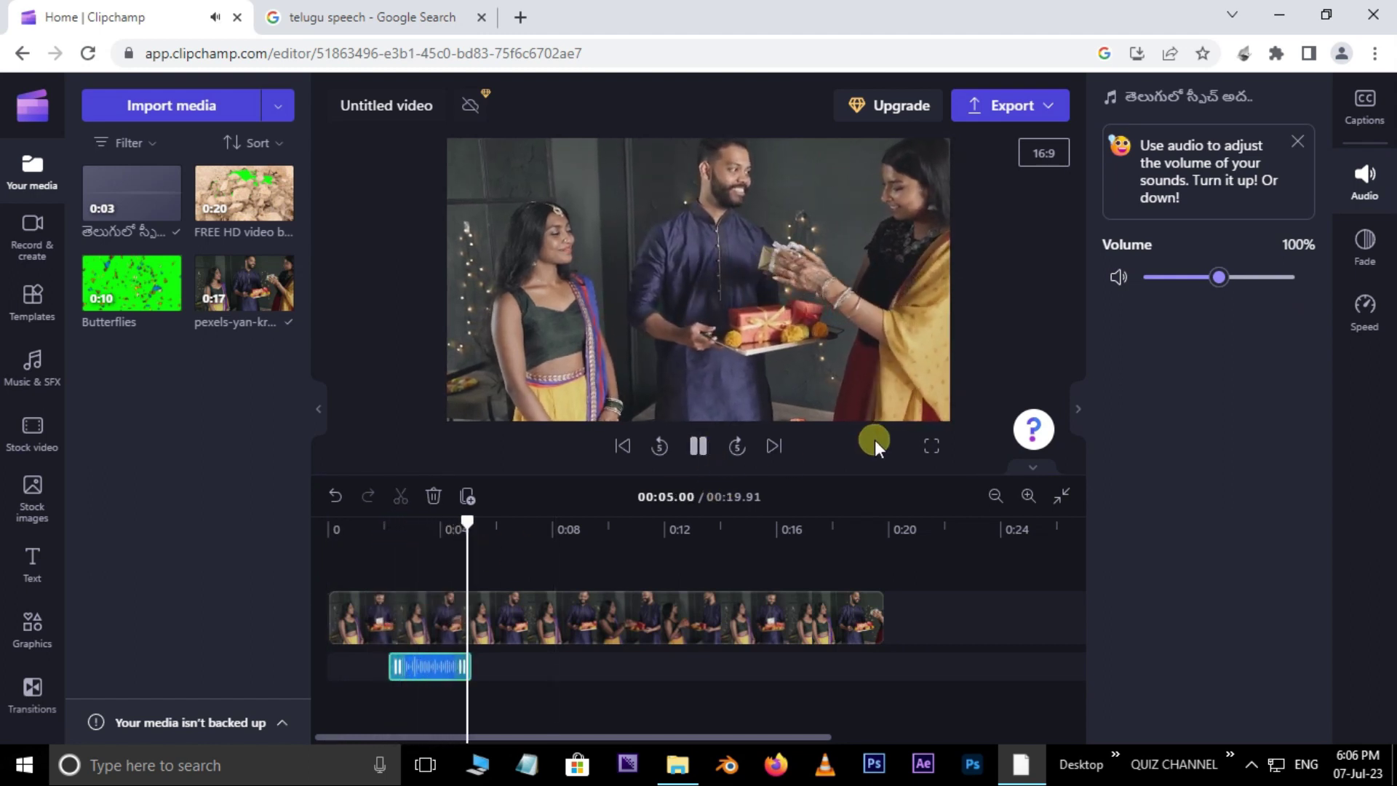
{"action": "left_click", "coordinate": [602, 639]}
{"action": "left_click", "coordinate": [698, 446]}
{"action": "left_click", "coordinate": [386, 523]}
{"action": "left_click", "coordinate": [424, 673]}
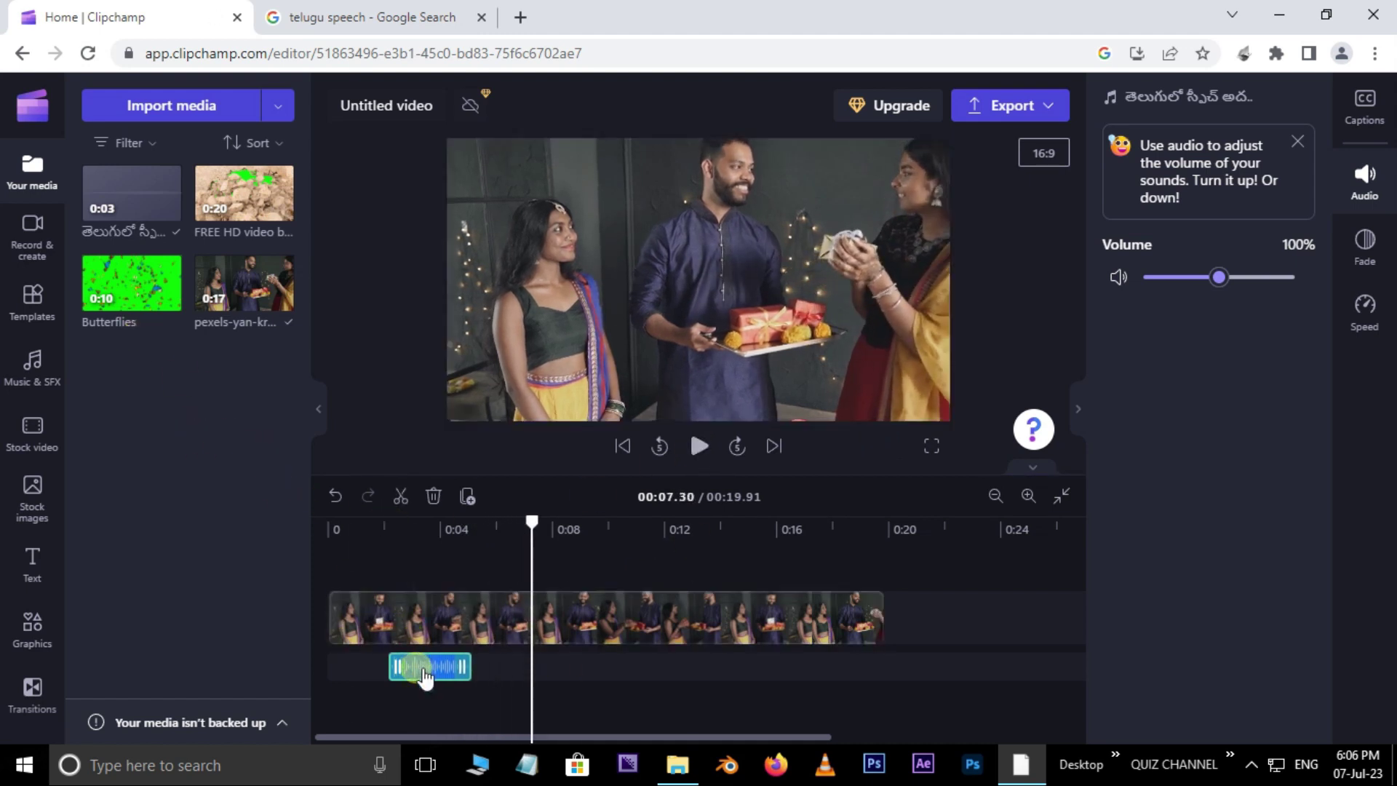
{"action": "key", "text": "Delete"}
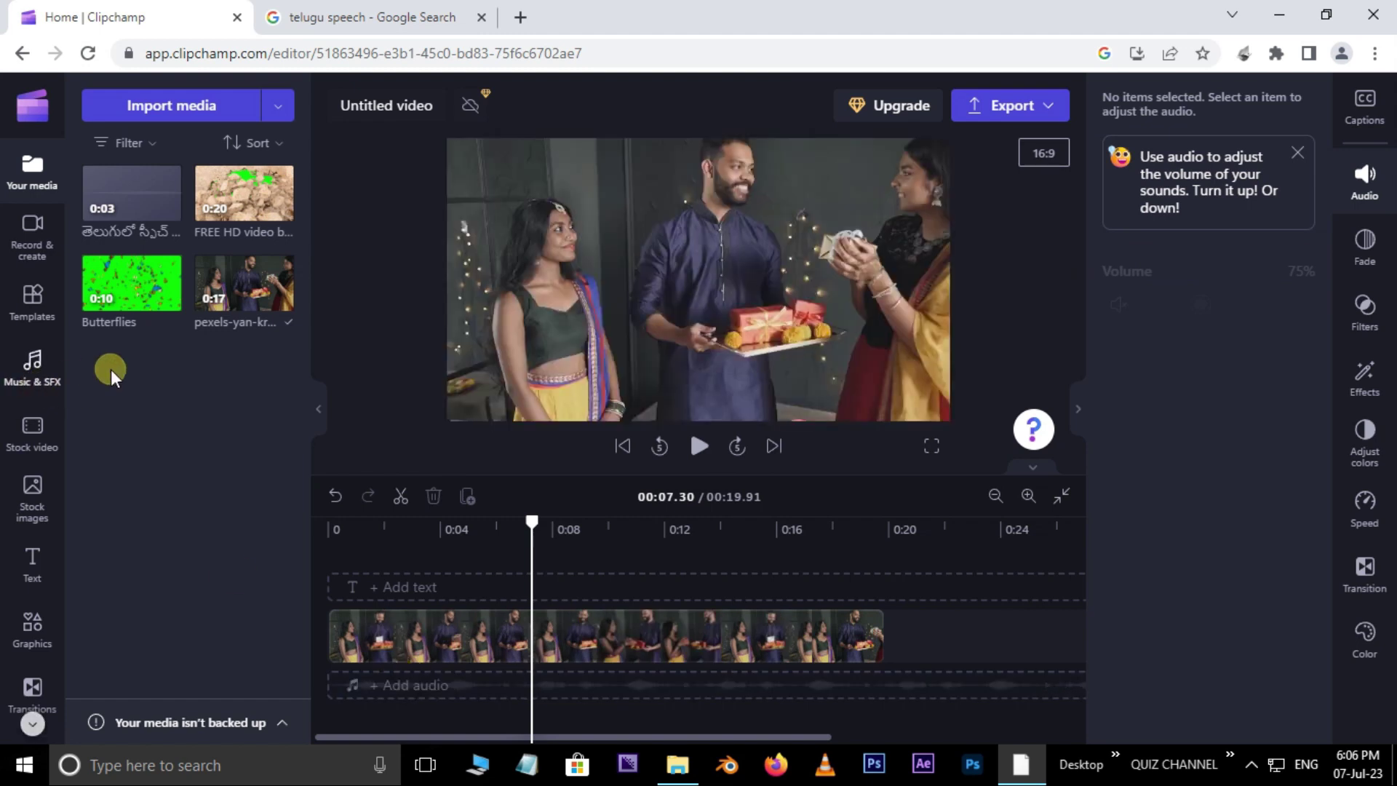
Step: Open Templates and show All templates, including the Black Friday and Cyber Monday ads
{"action": "left_click", "coordinate": [36, 318]}
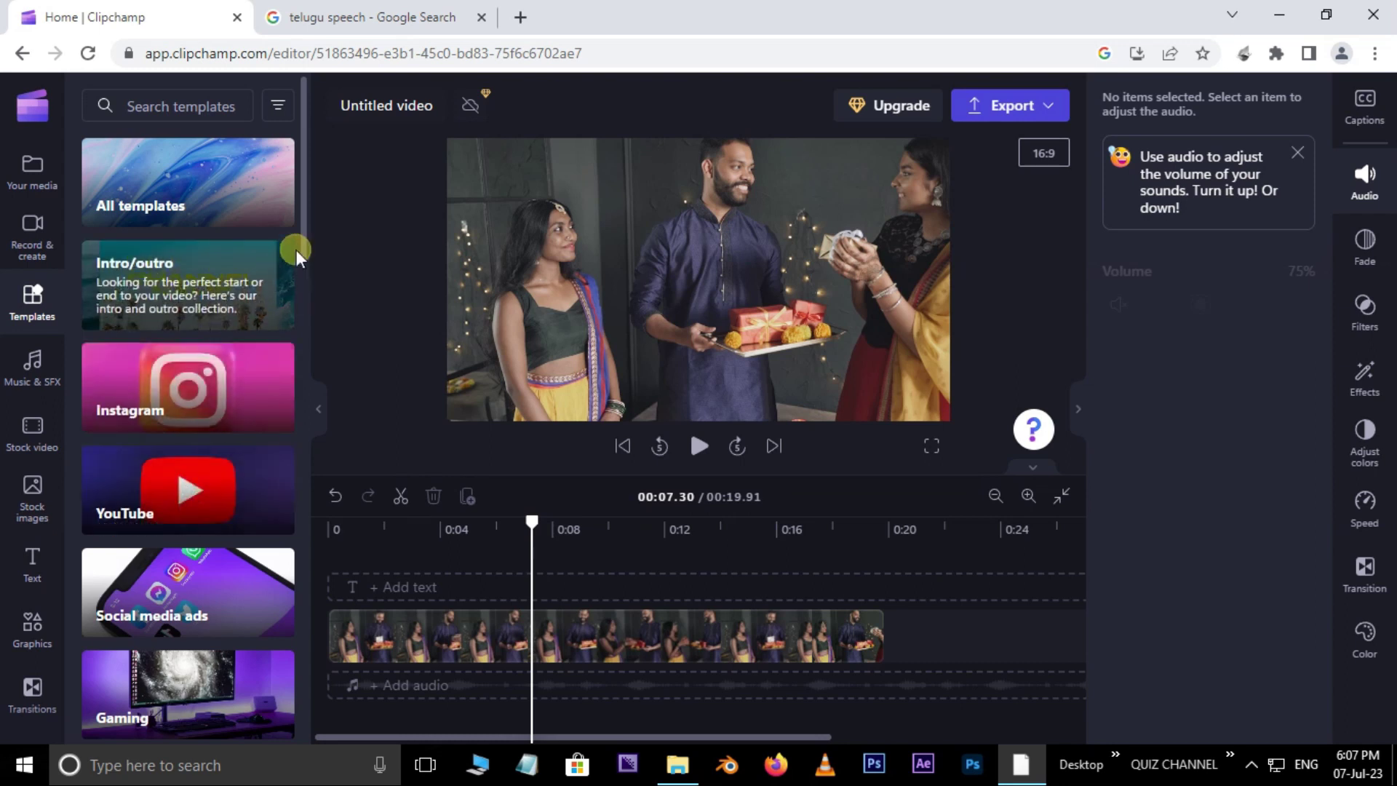
{"action": "left_click_drag", "start_coordinate": [302, 244], "coordinate": [302, 131]}
{"action": "left_click", "coordinate": [218, 190]}
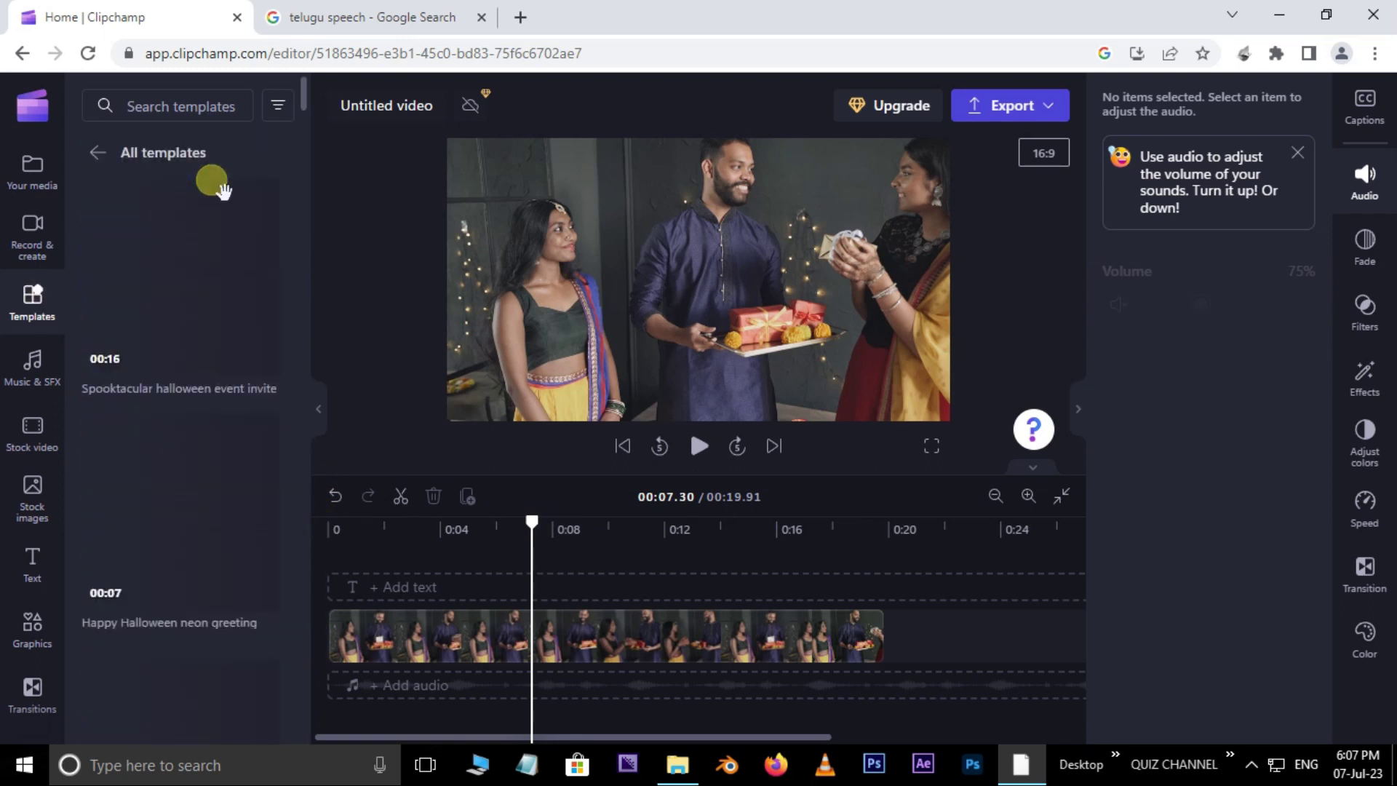
{"action": "mouse_move", "coordinate": [299, 137]}
{"action": "left_mouse_down"}
{"action": "mouse_move", "coordinate": [318, 251]}
{"action": "mouse_move", "coordinate": [312, 157]}
{"action": "left_mouse_up"}
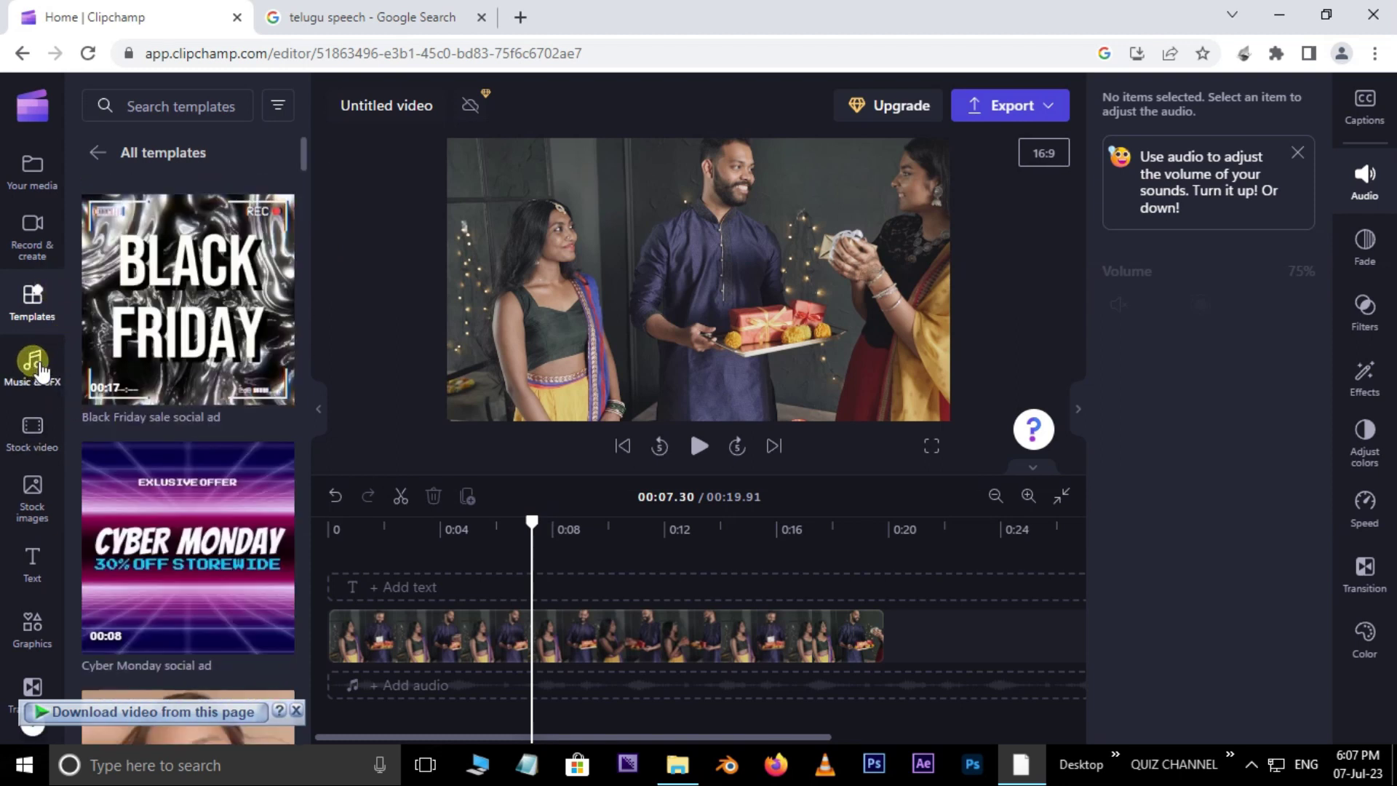
Step: Open Music & SFX, switch to SFX, and preview the Crowd Happy New Year effect
{"action": "left_click", "coordinate": [41, 371]}
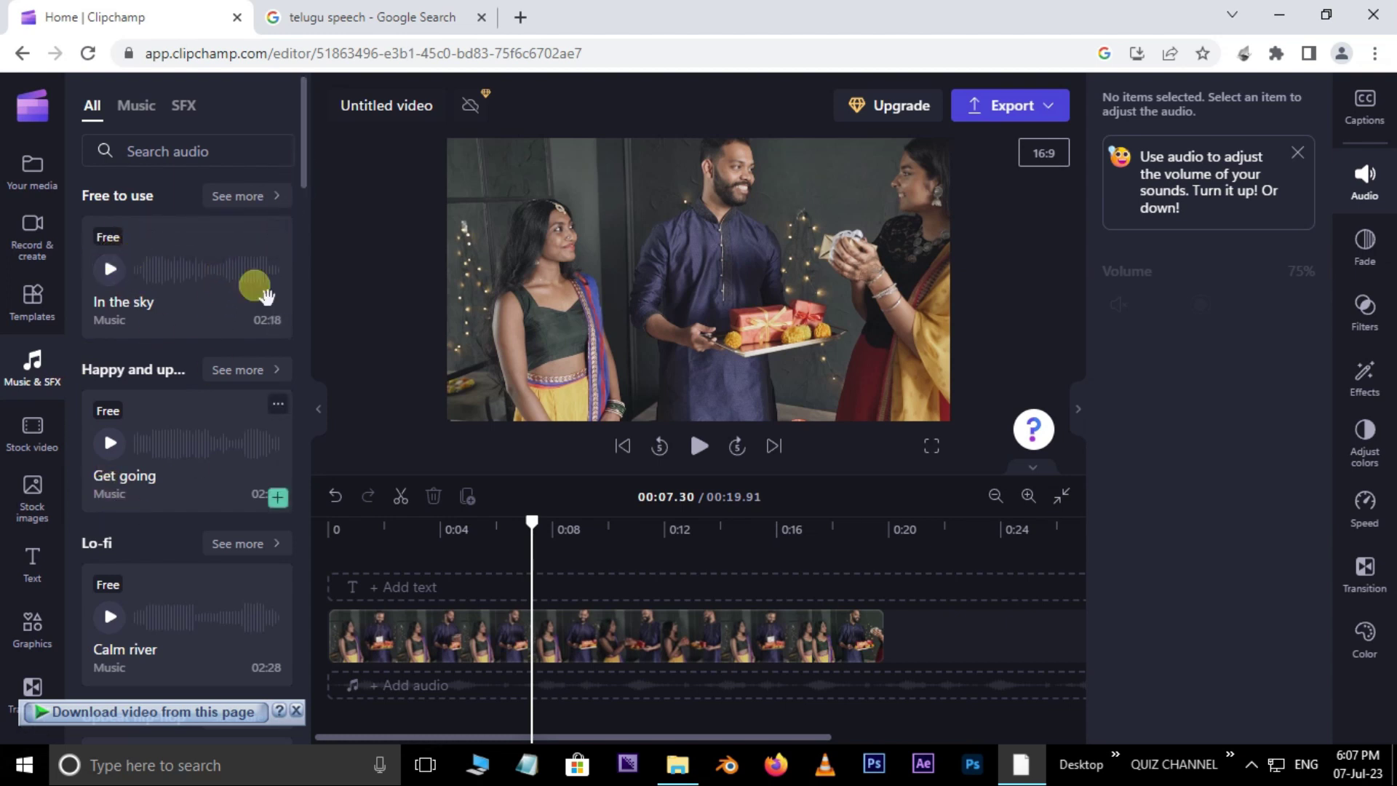
{"action": "left_click_drag", "start_coordinate": [307, 172], "coordinate": [290, 515]}
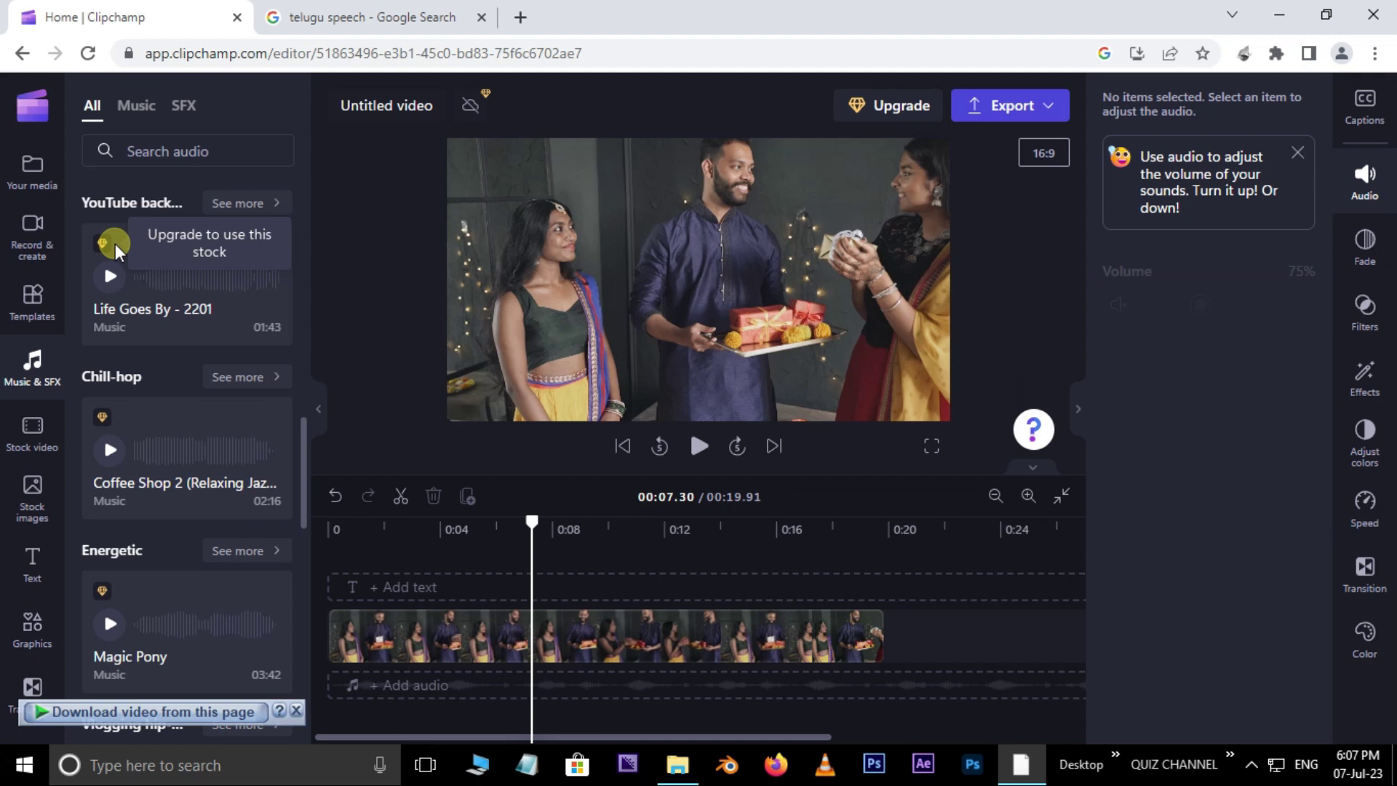
{"action": "left_click_drag", "start_coordinate": [306, 437], "coordinate": [306, 224]}
{"action": "left_click", "coordinate": [138, 107]}
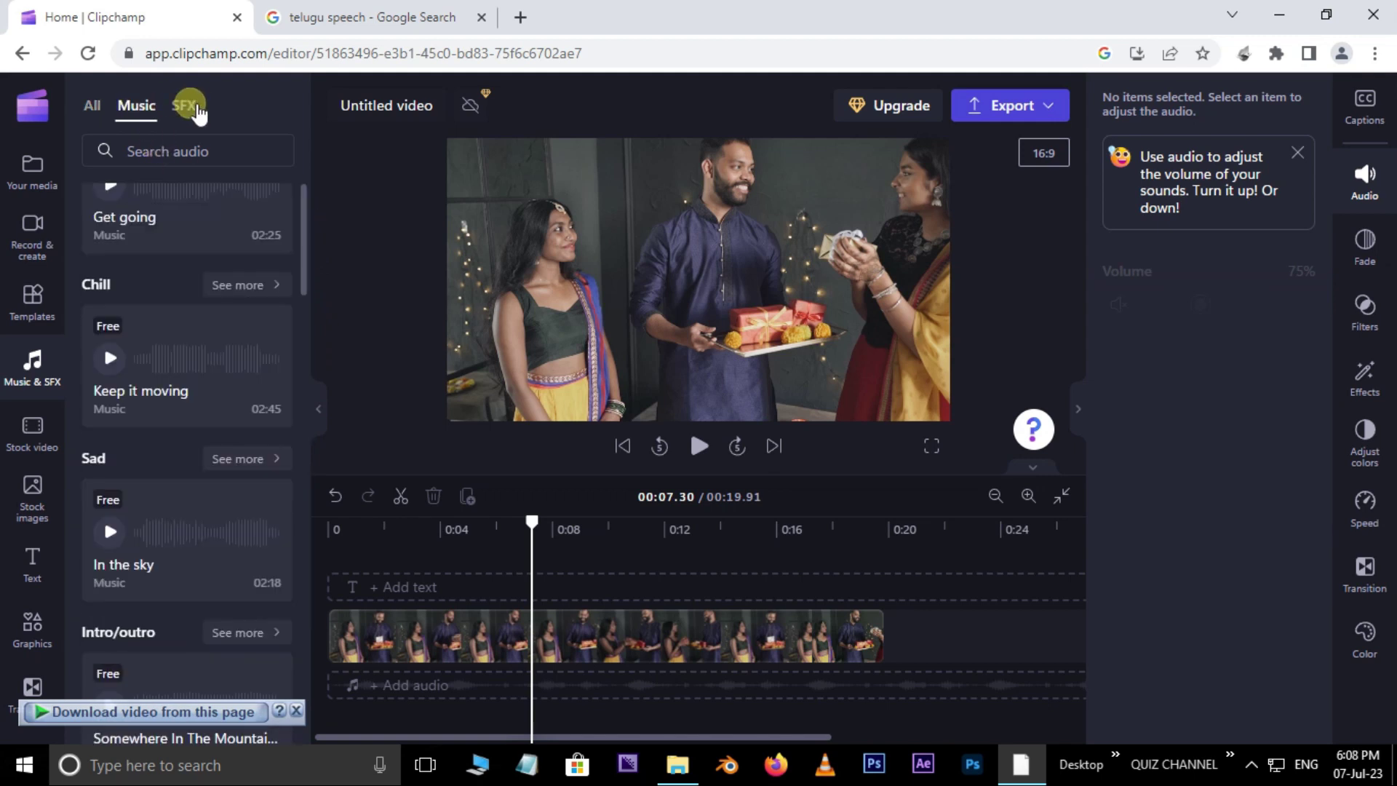
{"action": "left_click", "coordinate": [191, 106]}
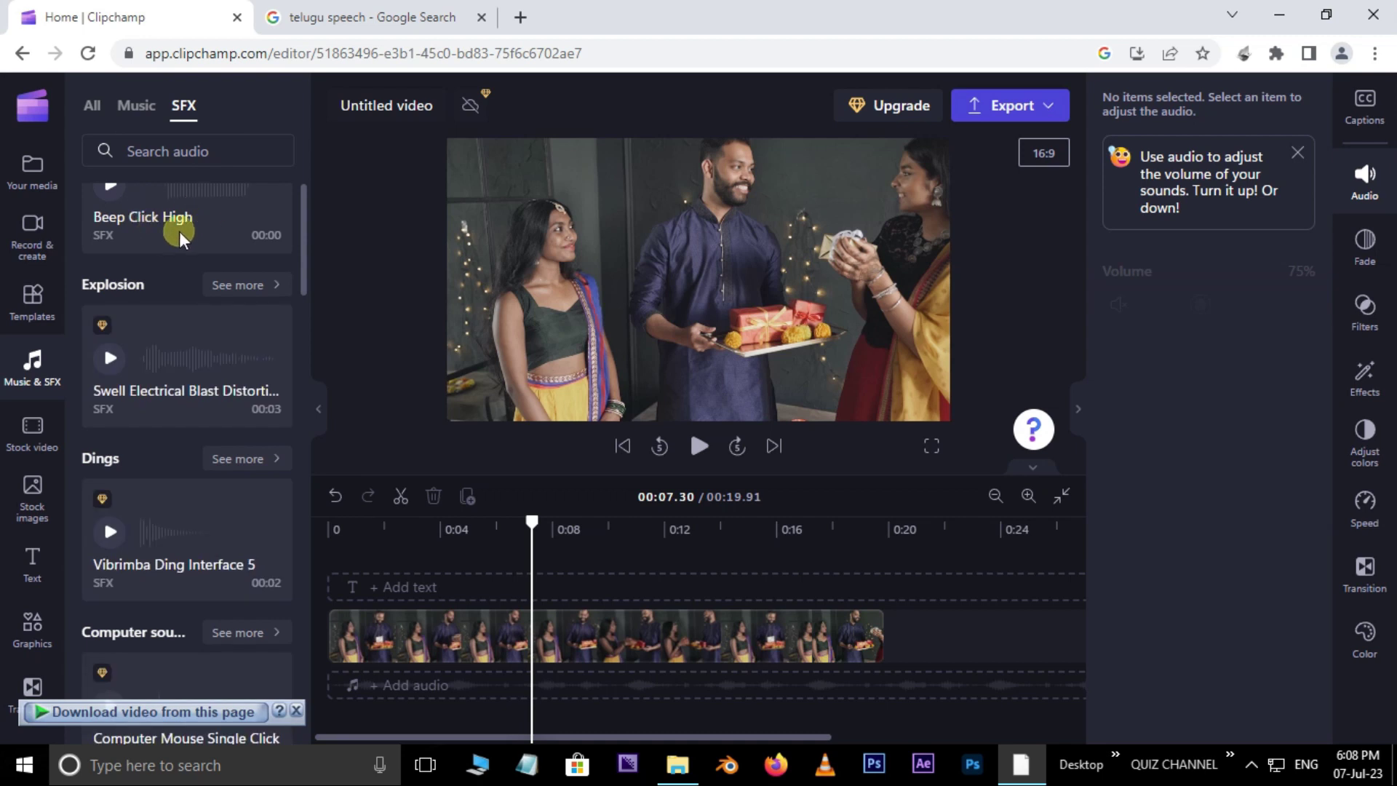
{"action": "scroll", "coordinate": [184, 255], "scroll_direction": "up", "scroll_amount": 6}
{"action": "mouse_move", "coordinate": [161, 312]}
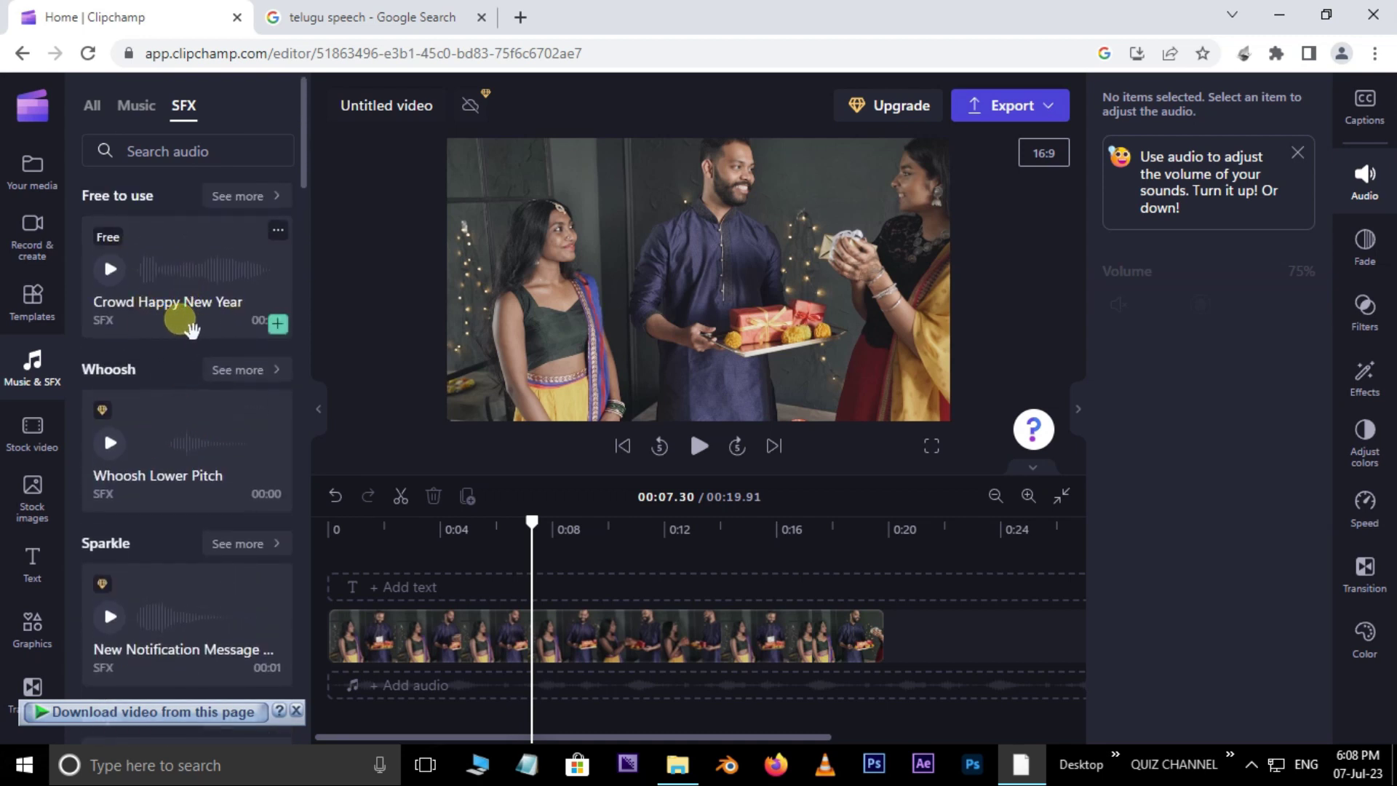
{"action": "left_click", "coordinate": [185, 272]}
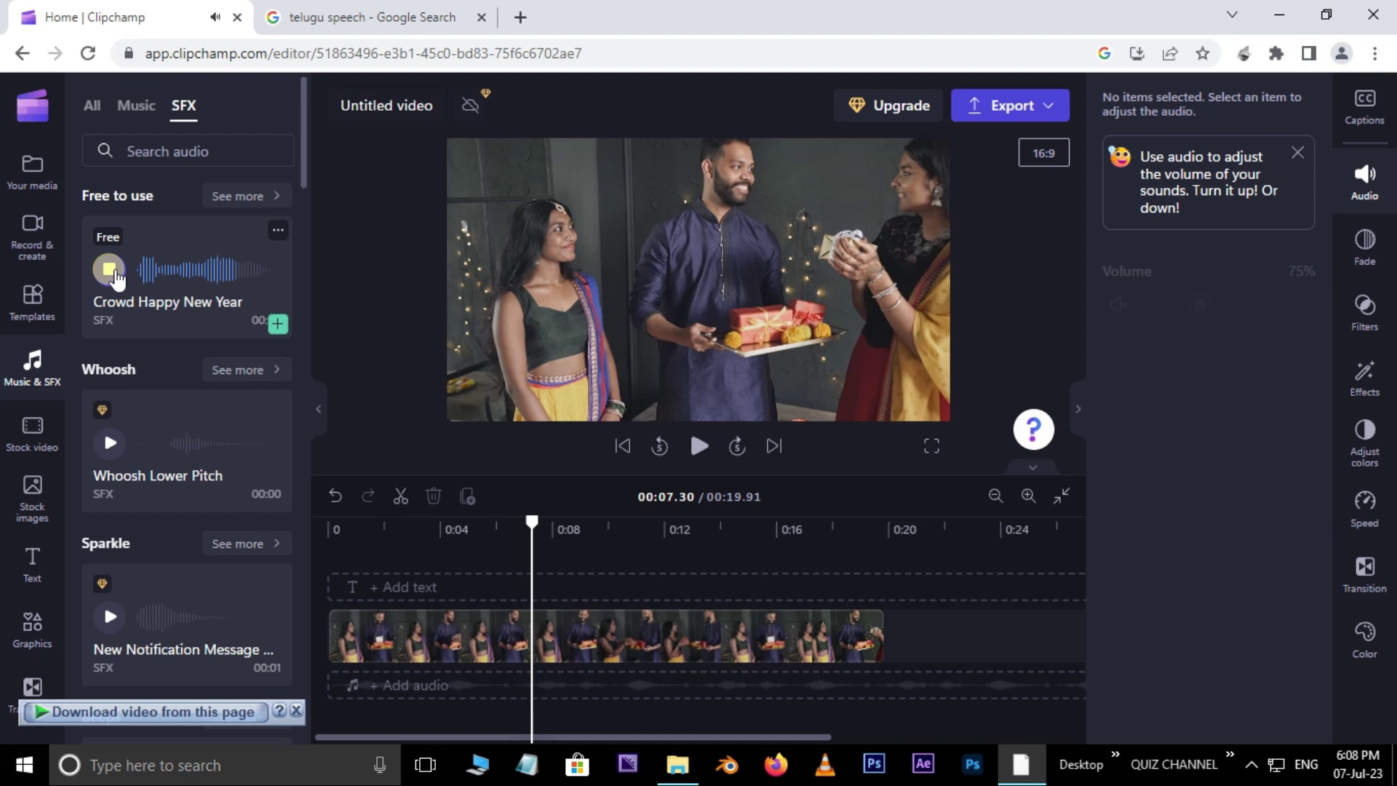
Step: Scroll through the sound-effect categories such as Hud Swish and Computer Mouse Single Click
{"action": "scroll", "coordinate": [240, 515], "scroll_direction": "down", "scroll_amount": 10}
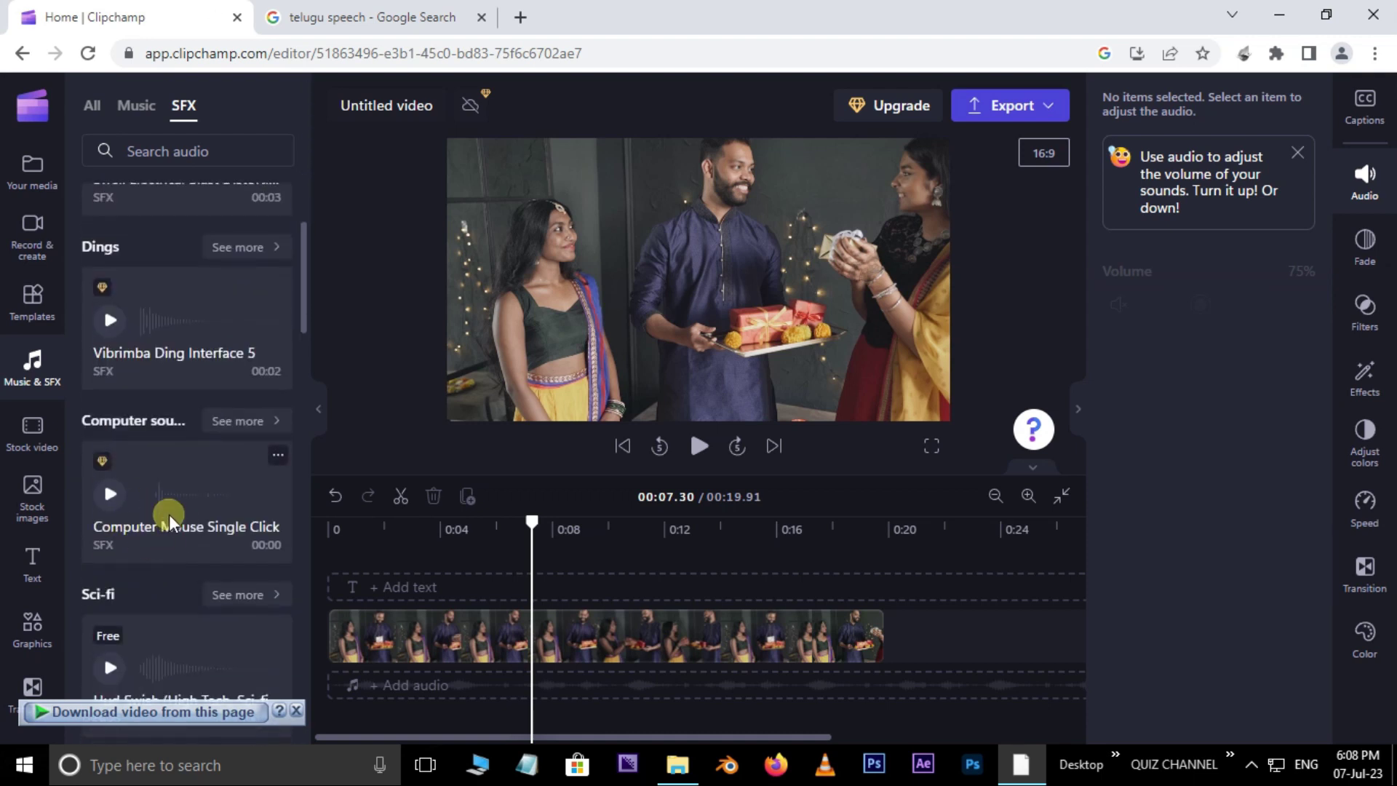
{"action": "scroll", "coordinate": [164, 480], "scroll_direction": "down", "scroll_amount": 3}
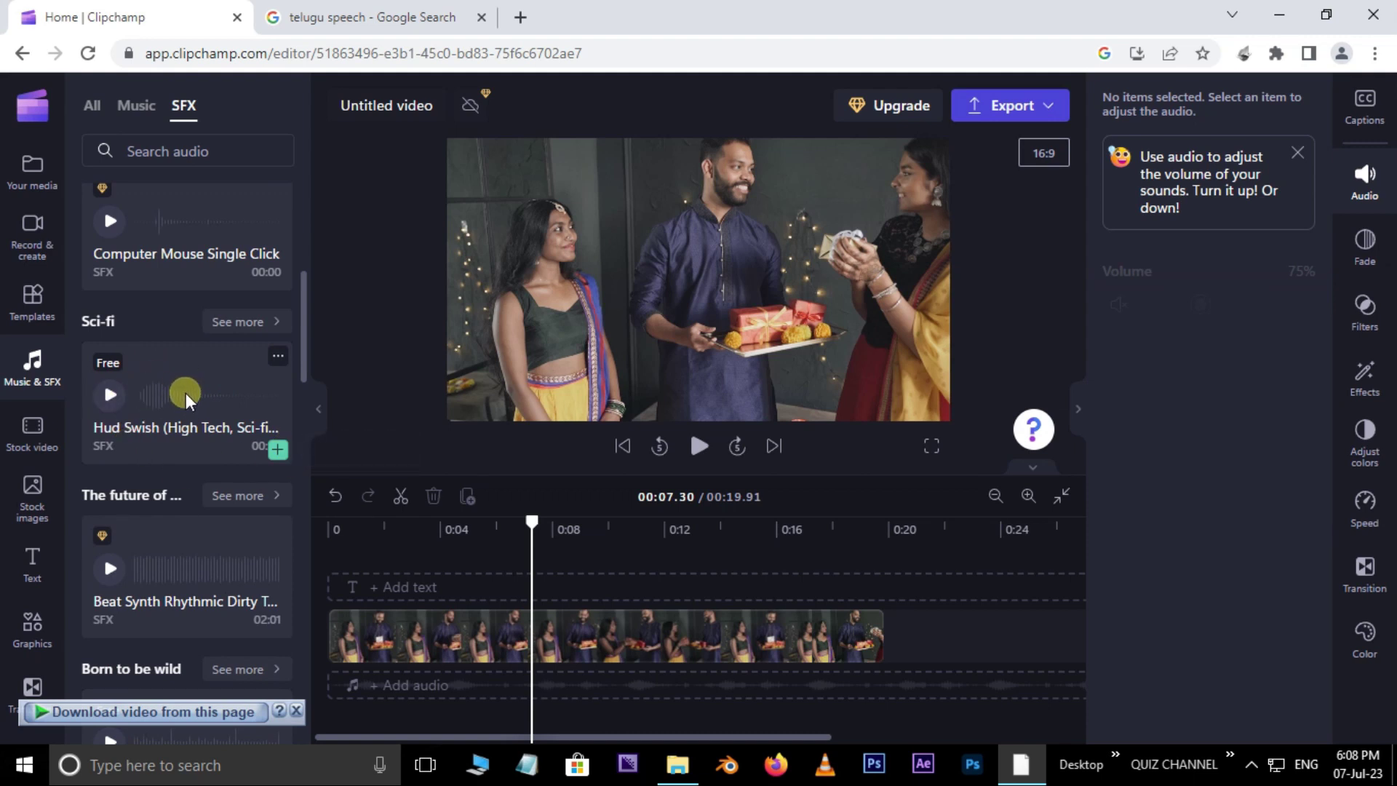
{"action": "scroll", "coordinate": [187, 399], "scroll_direction": "down", "scroll_amount": 3}
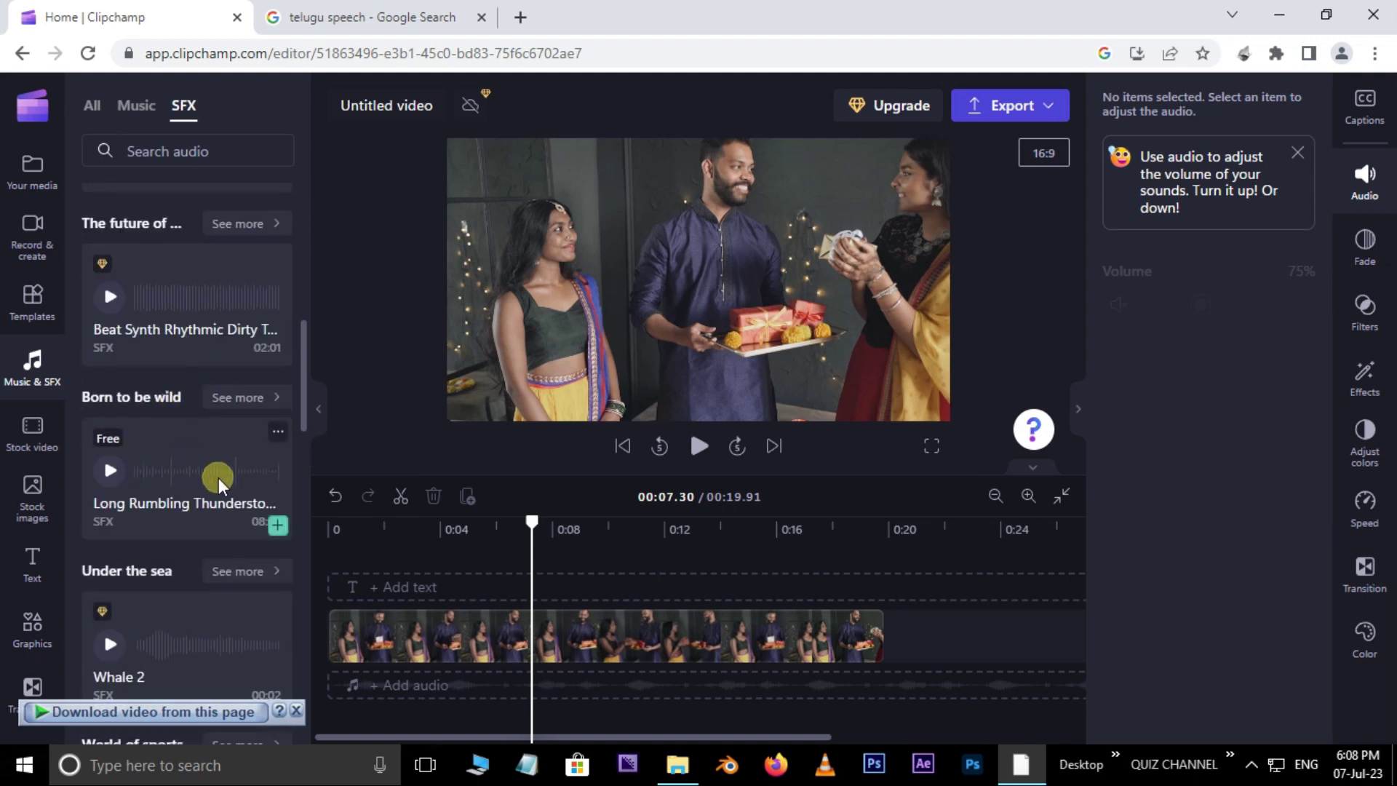
{"action": "left_click_drag", "start_coordinate": [303, 399], "coordinate": [305, 318]}
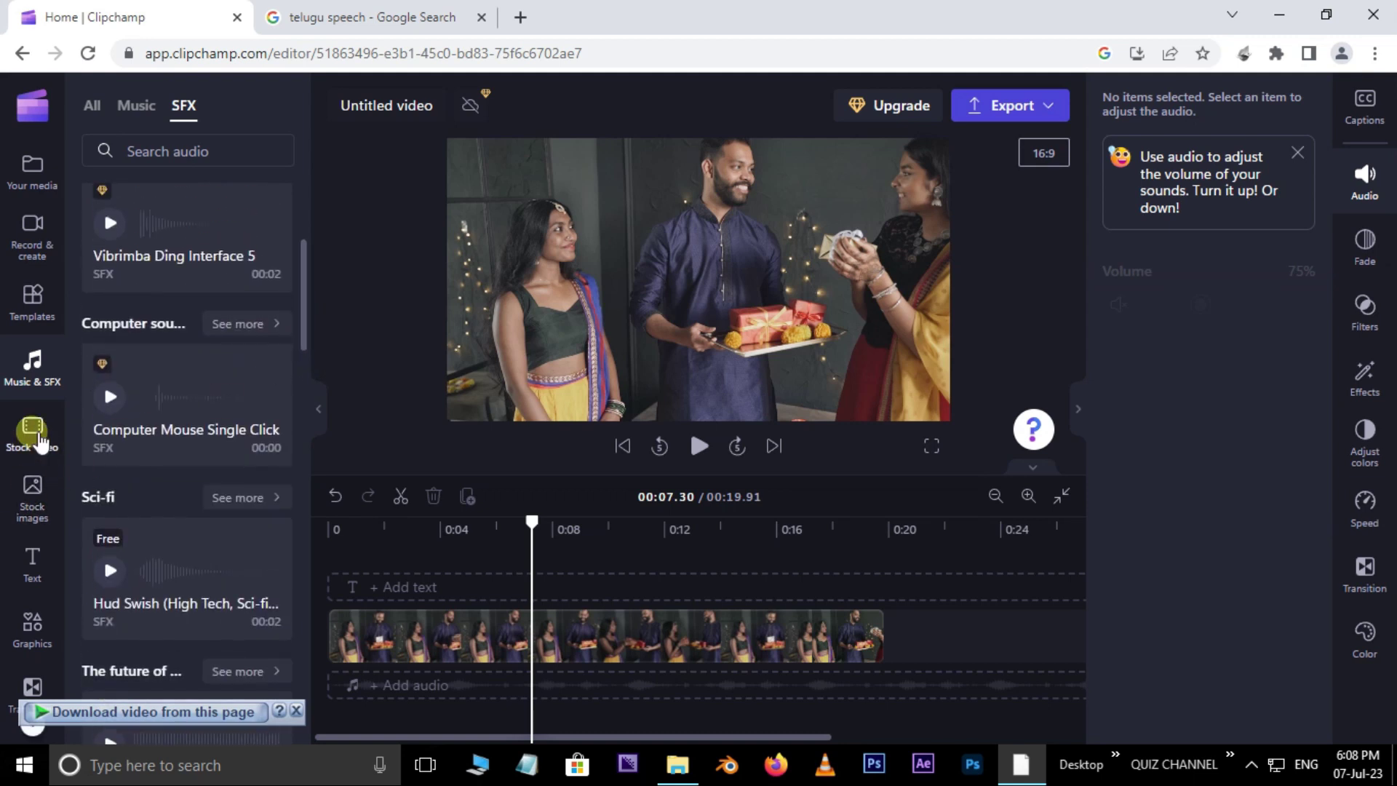
Step: Browse stock video Backgrounds, then open the Perfect for green screen collection
{"action": "left_click", "coordinate": [35, 435]}
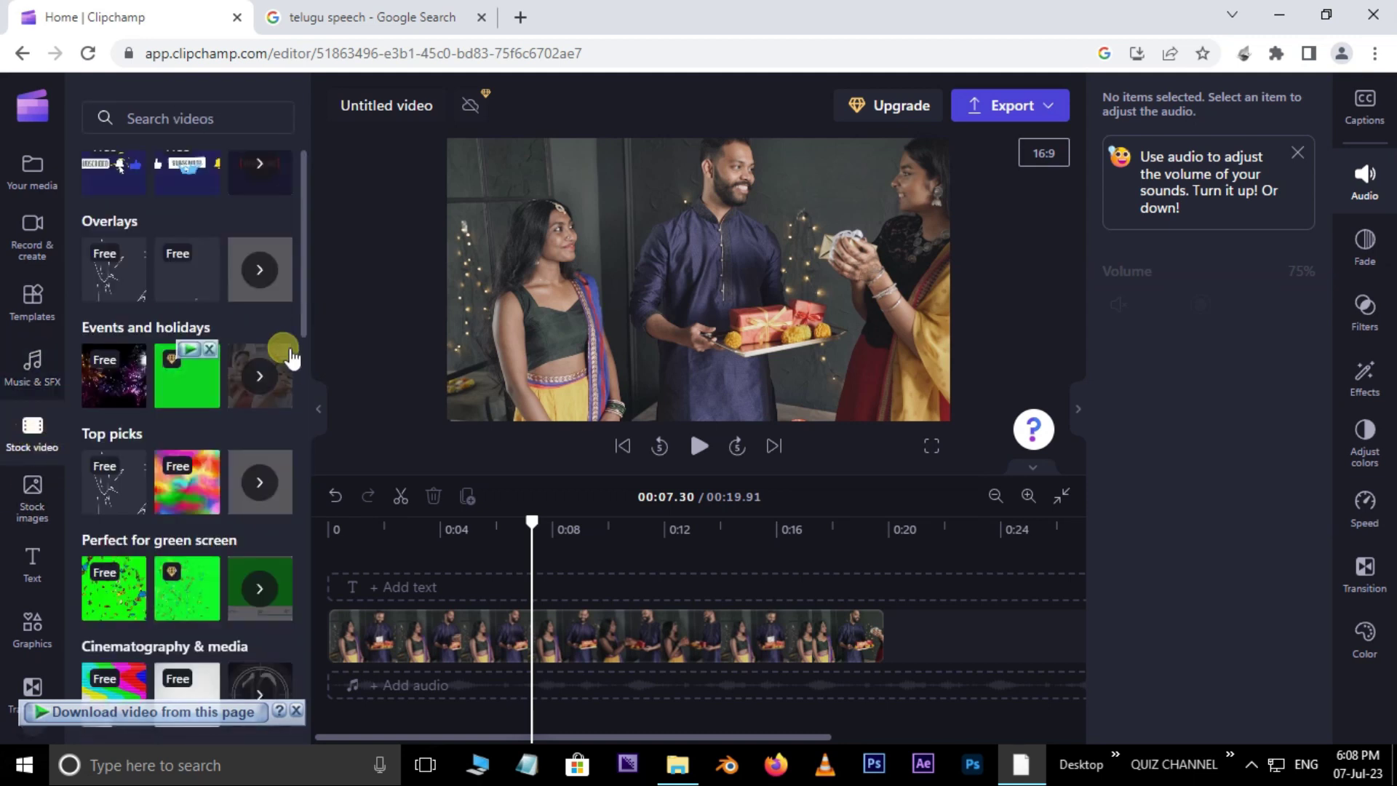
{"action": "left_click_drag", "start_coordinate": [302, 316], "coordinate": [279, 346]}
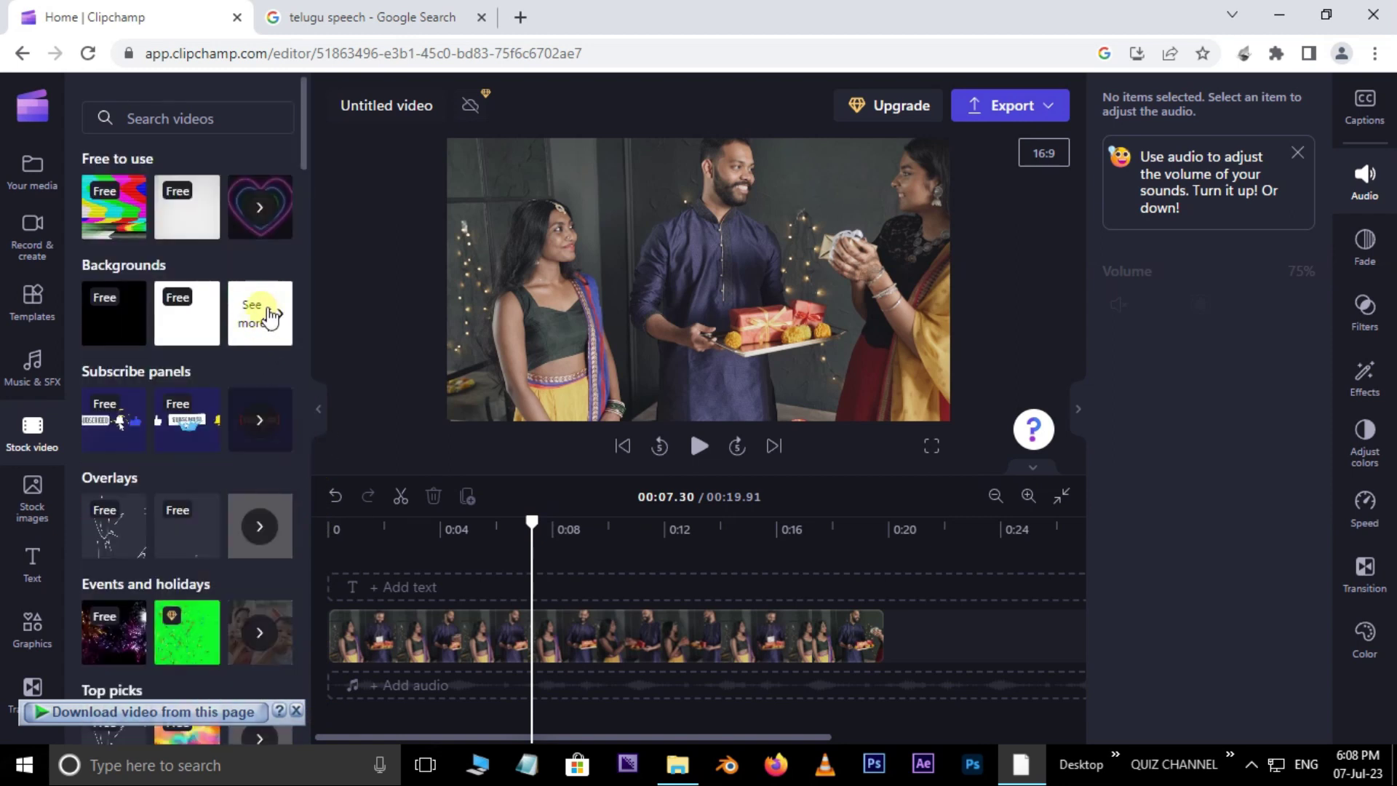
{"action": "left_click", "coordinate": [272, 317]}
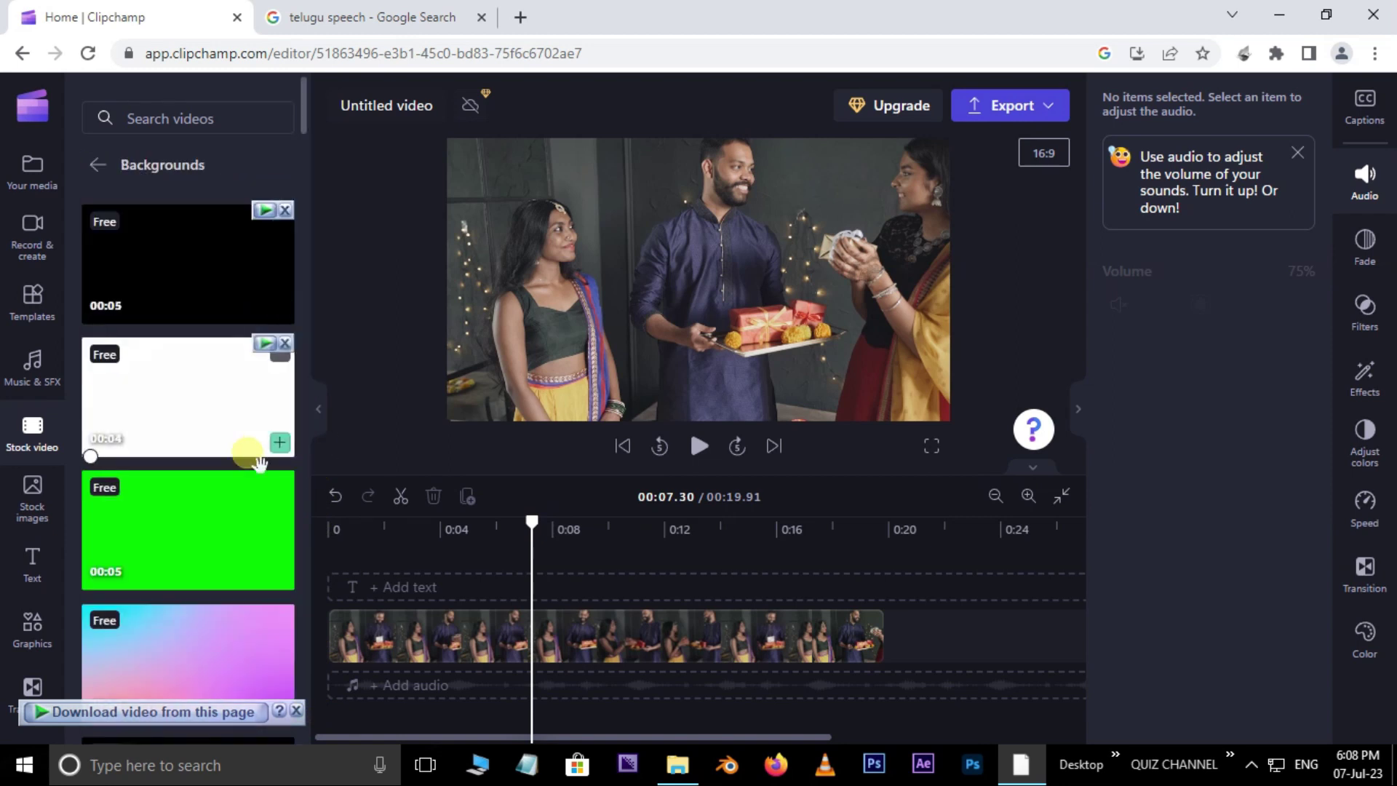
{"action": "scroll", "coordinate": [270, 574], "scroll_direction": "down", "scroll_amount": 5}
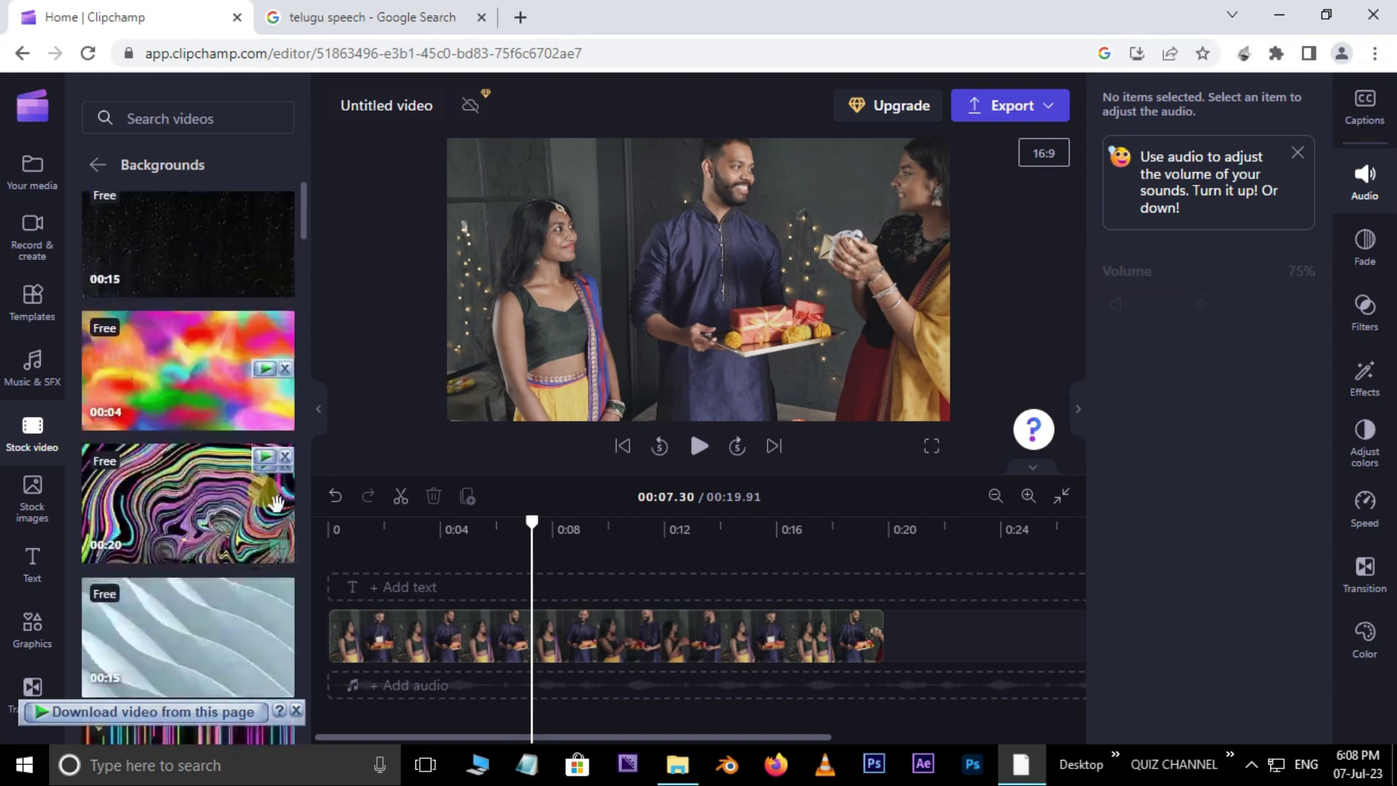
{"action": "scroll", "coordinate": [280, 524], "scroll_direction": "up", "scroll_amount": 8}
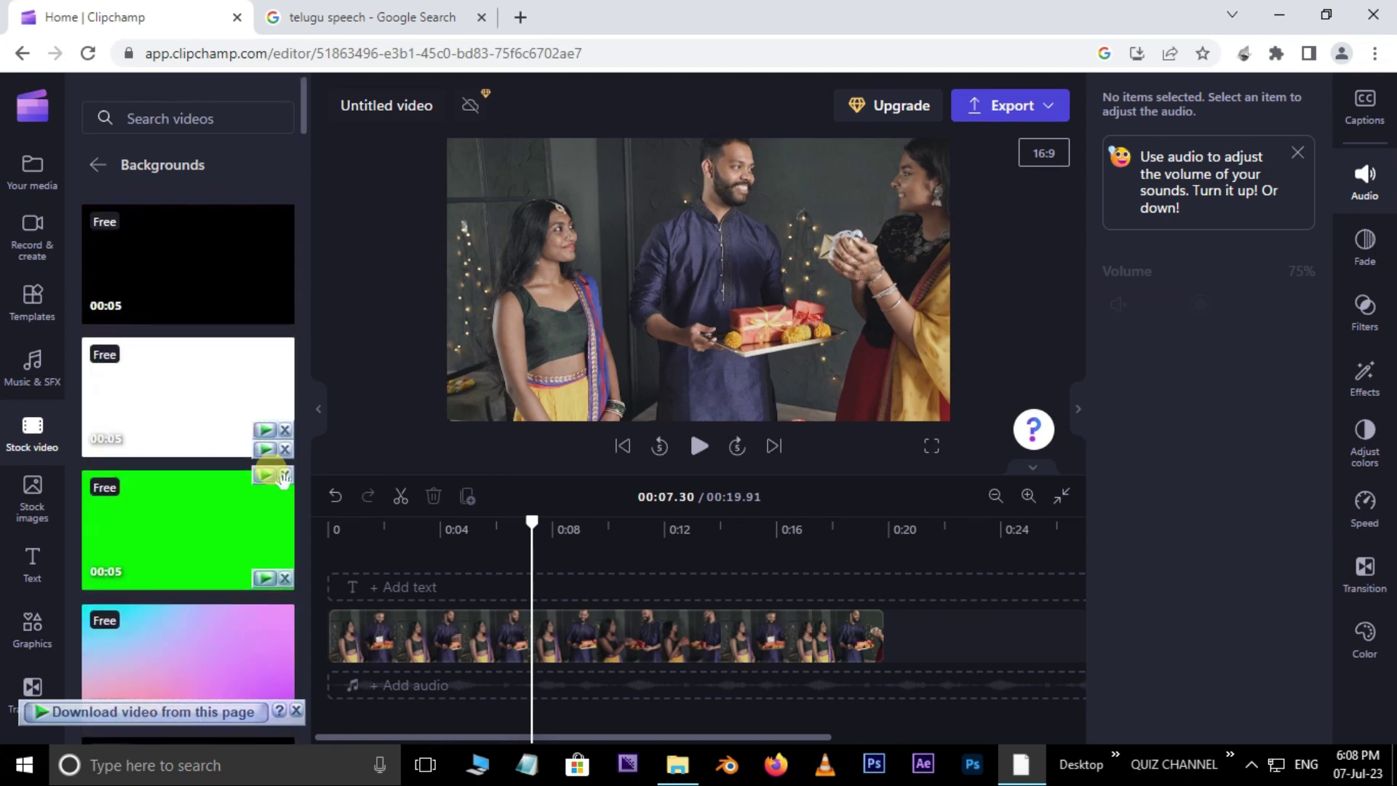
{"action": "left_click", "coordinate": [92, 164]}
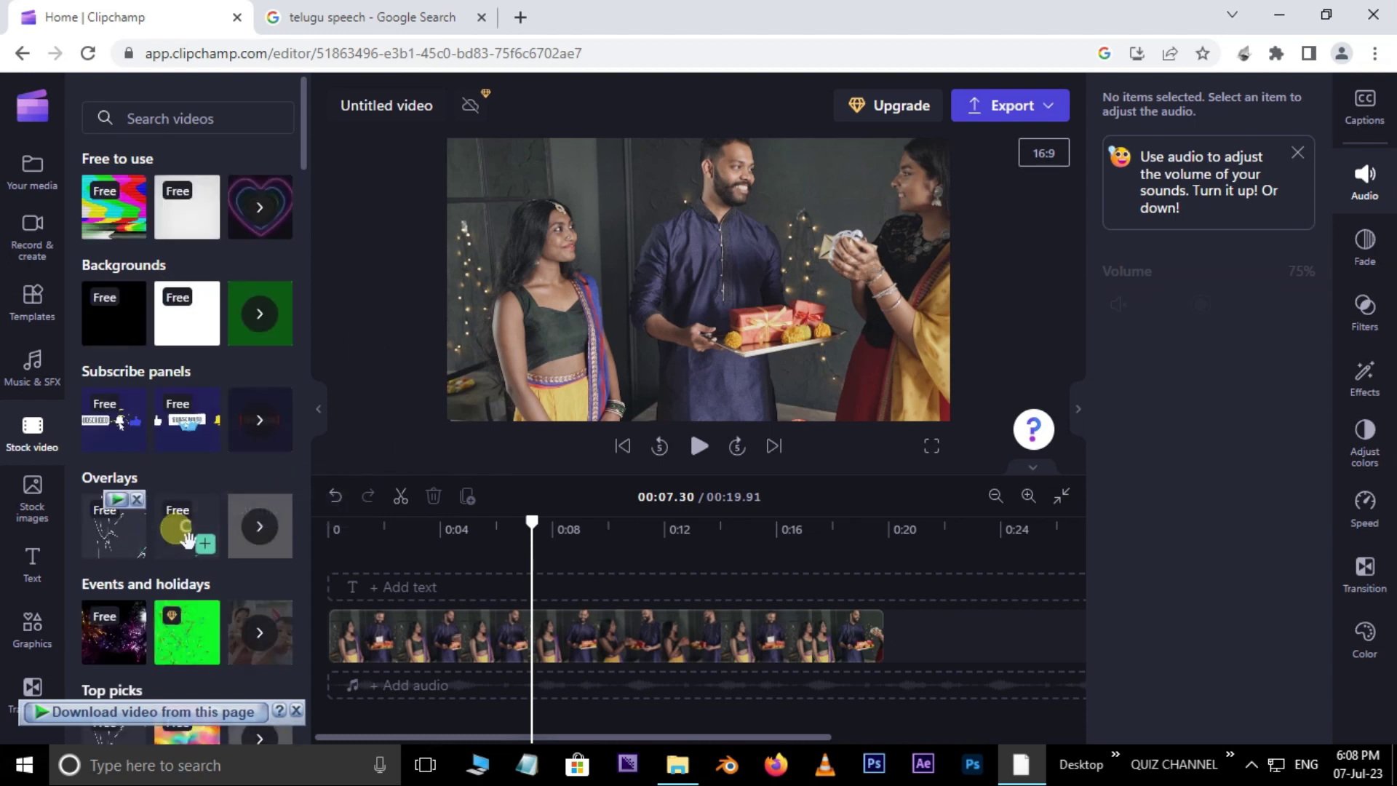
{"action": "left_click_drag", "start_coordinate": [302, 146], "coordinate": [329, 232]}
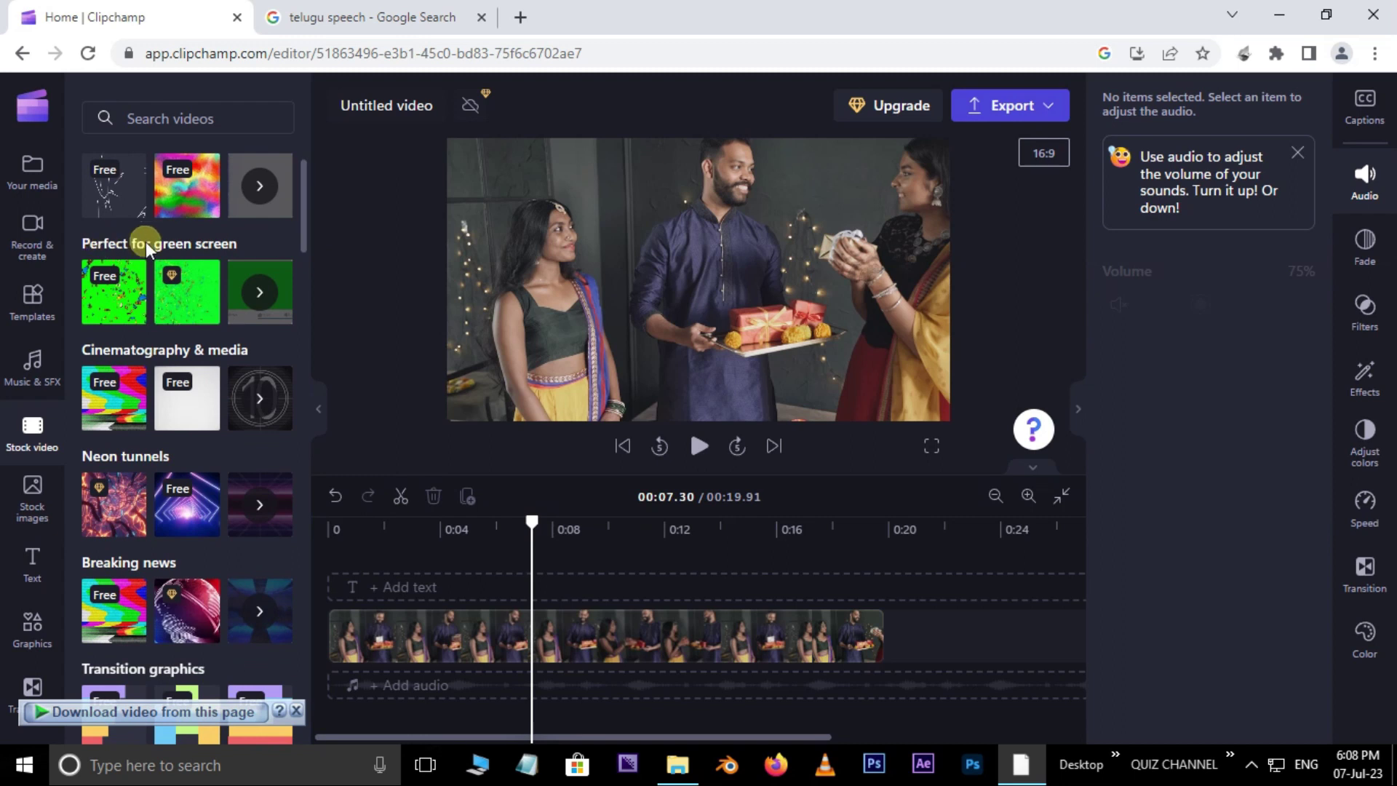
{"action": "left_click", "coordinate": [260, 292]}
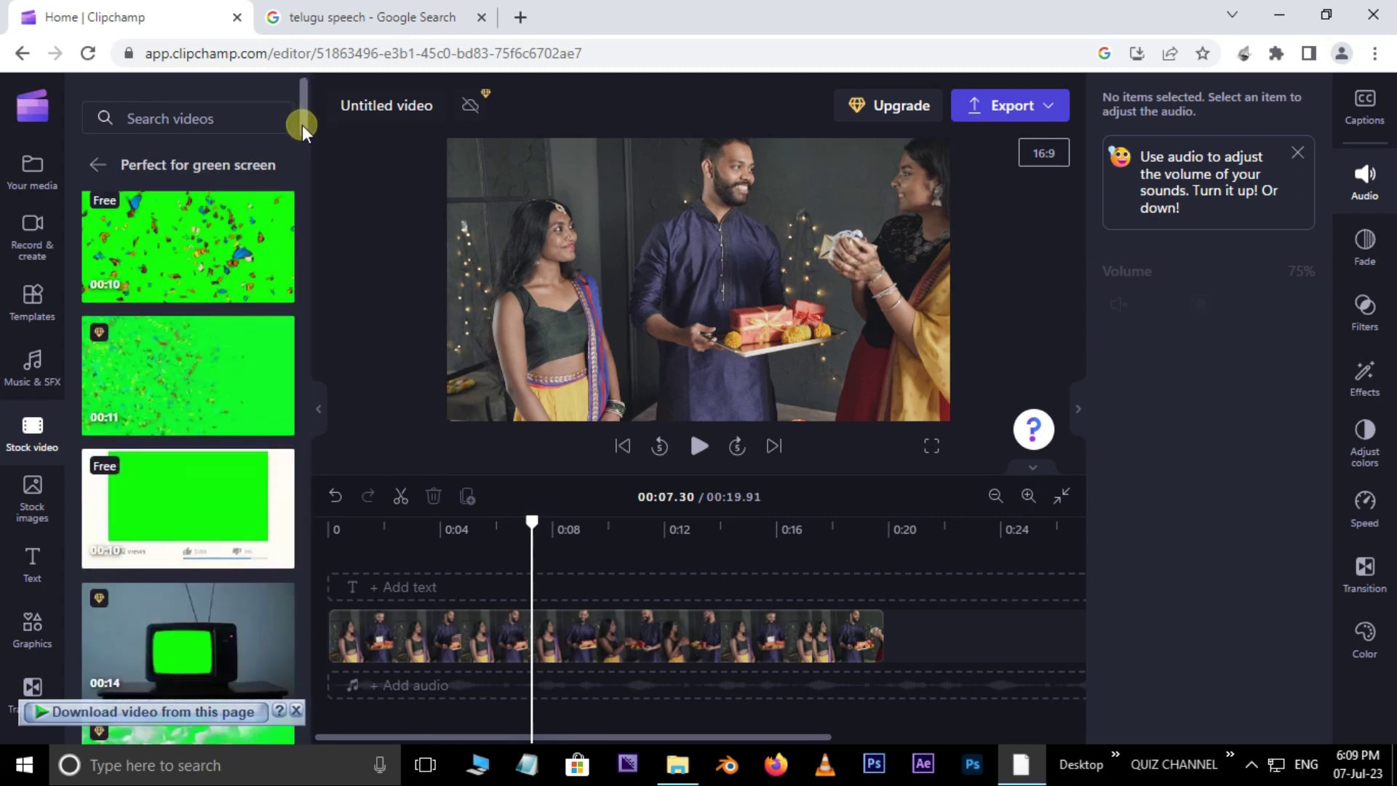
{"action": "scroll", "coordinate": [304, 137], "scroll_direction": "down", "scroll_amount": 2}
{"action": "left_click_drag", "start_coordinate": [207, 353], "coordinate": [405, 609]}
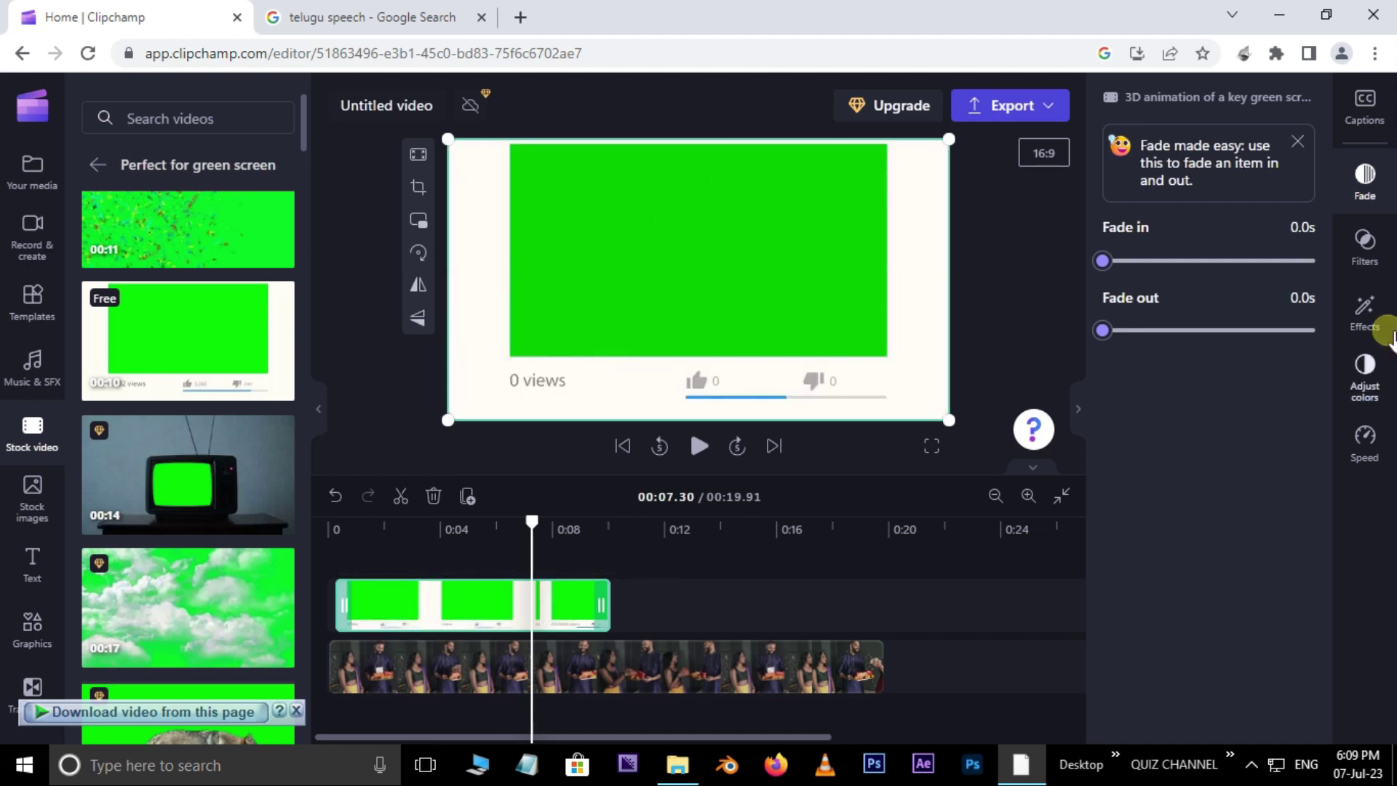
{"action": "left_click", "coordinate": [1372, 317]}
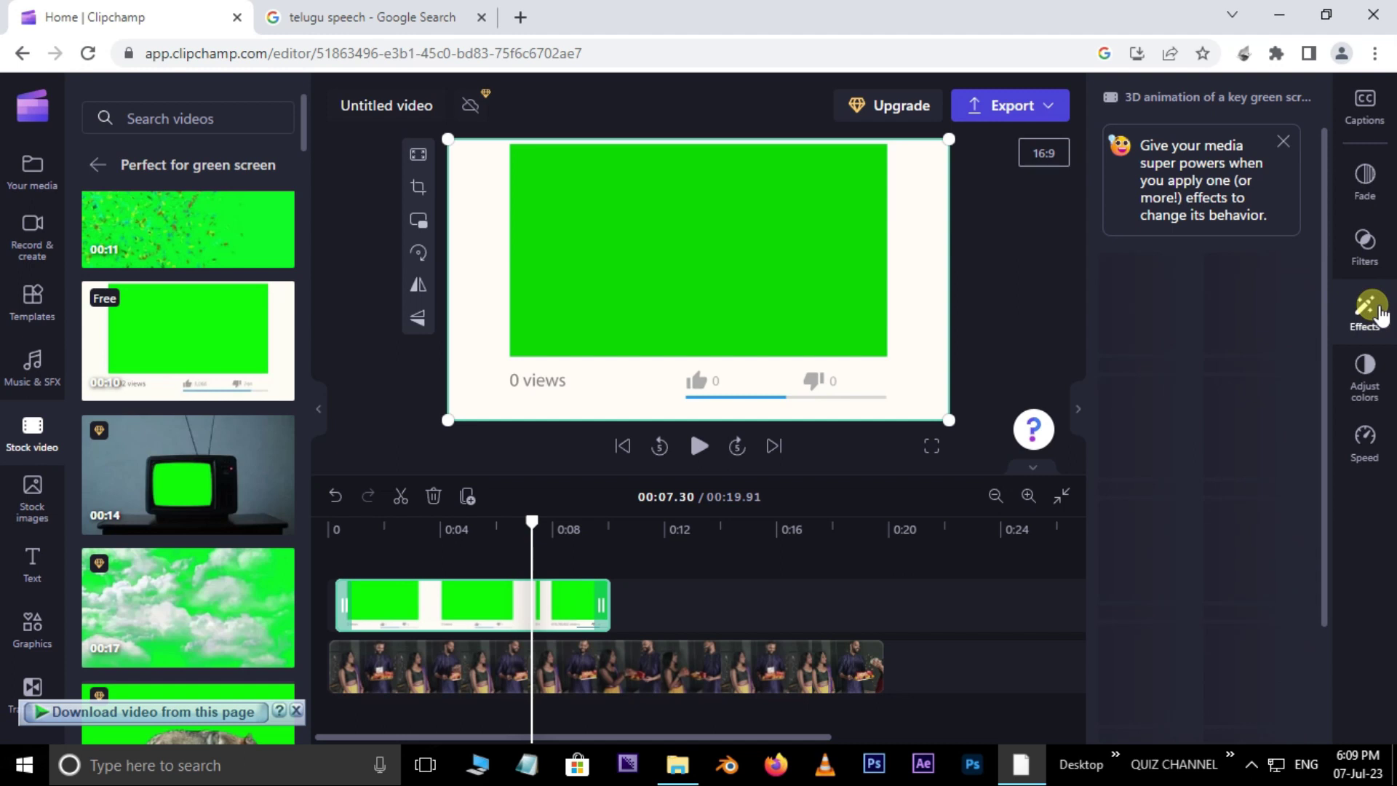
{"action": "left_click", "coordinate": [1153, 673]}
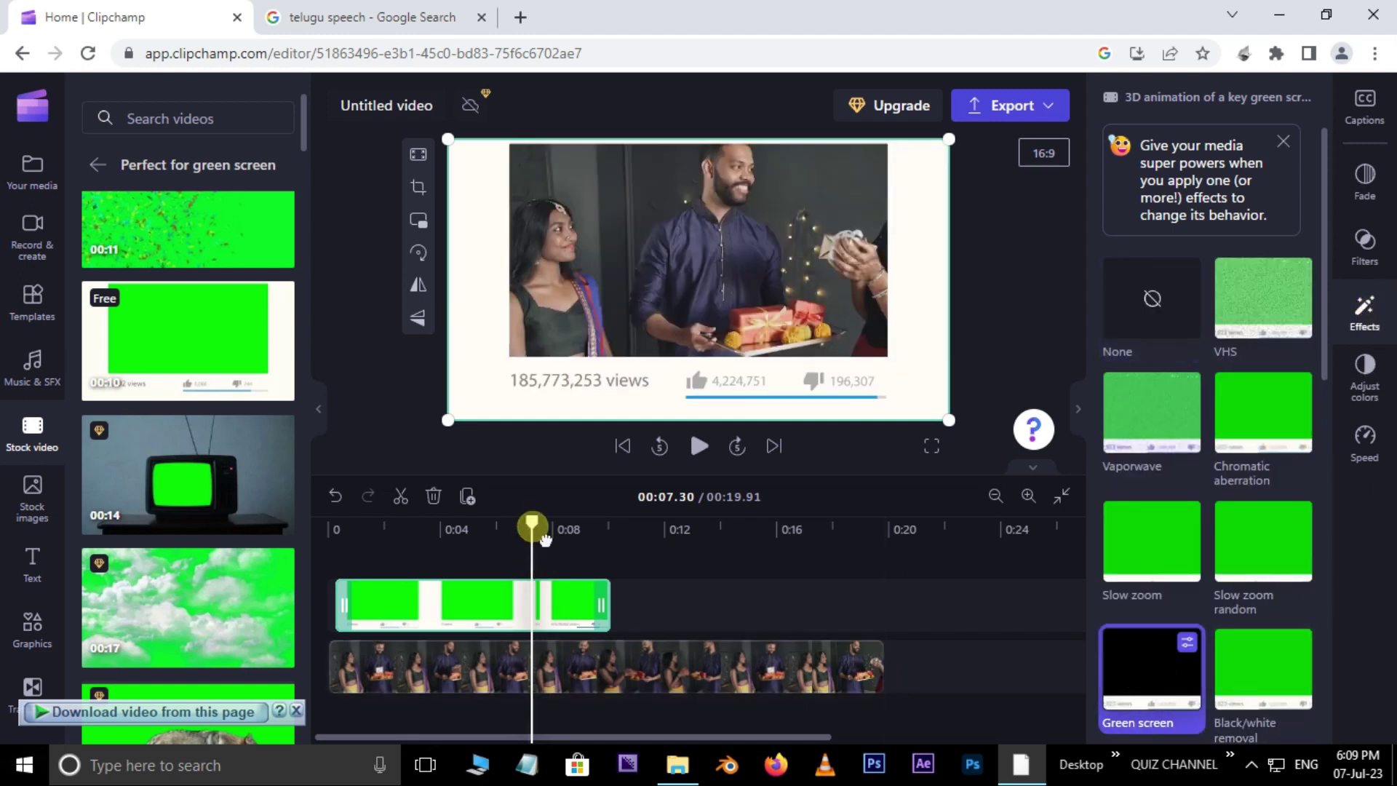
{"action": "left_click_drag", "start_coordinate": [546, 538], "coordinate": [334, 546]}
{"action": "left_click", "coordinate": [697, 445]}
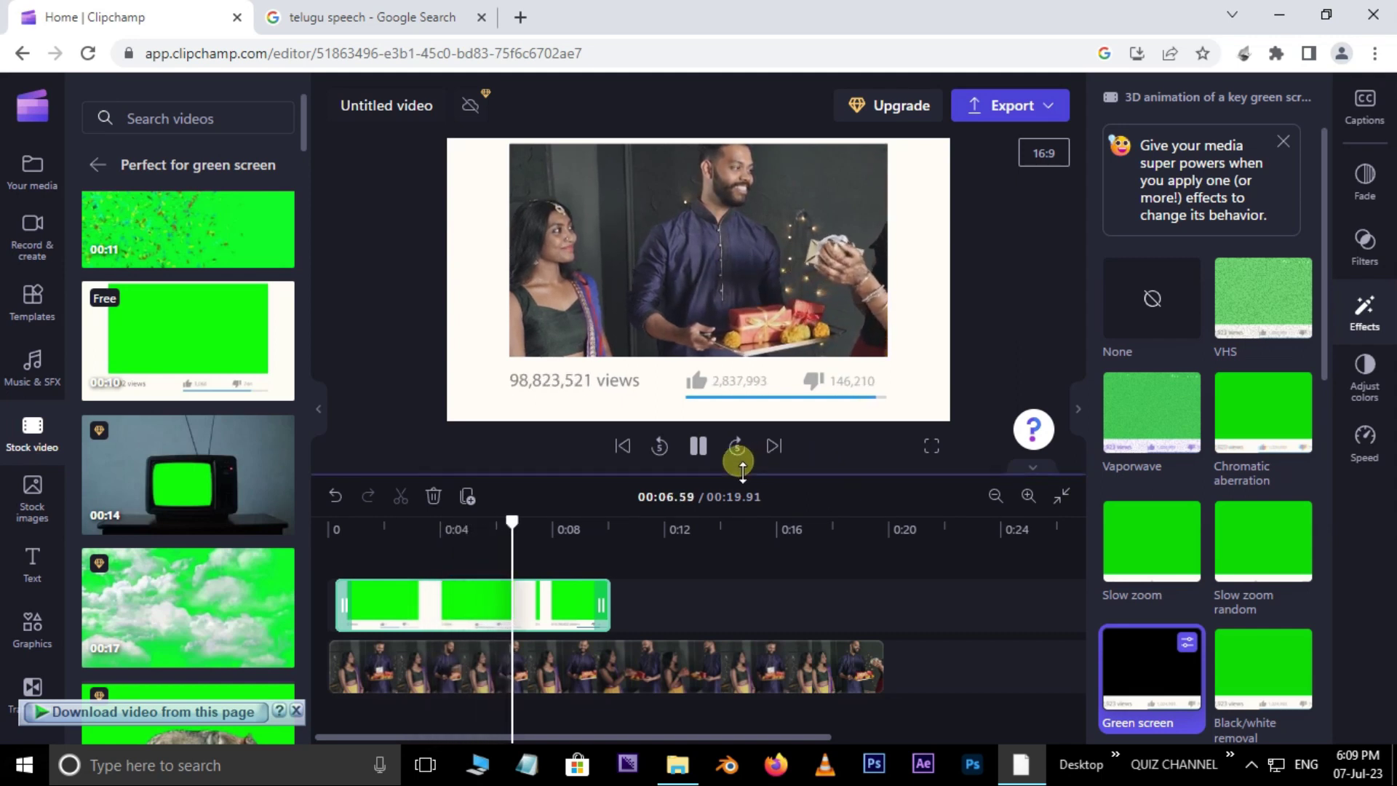
{"action": "left_click", "coordinate": [698, 446]}
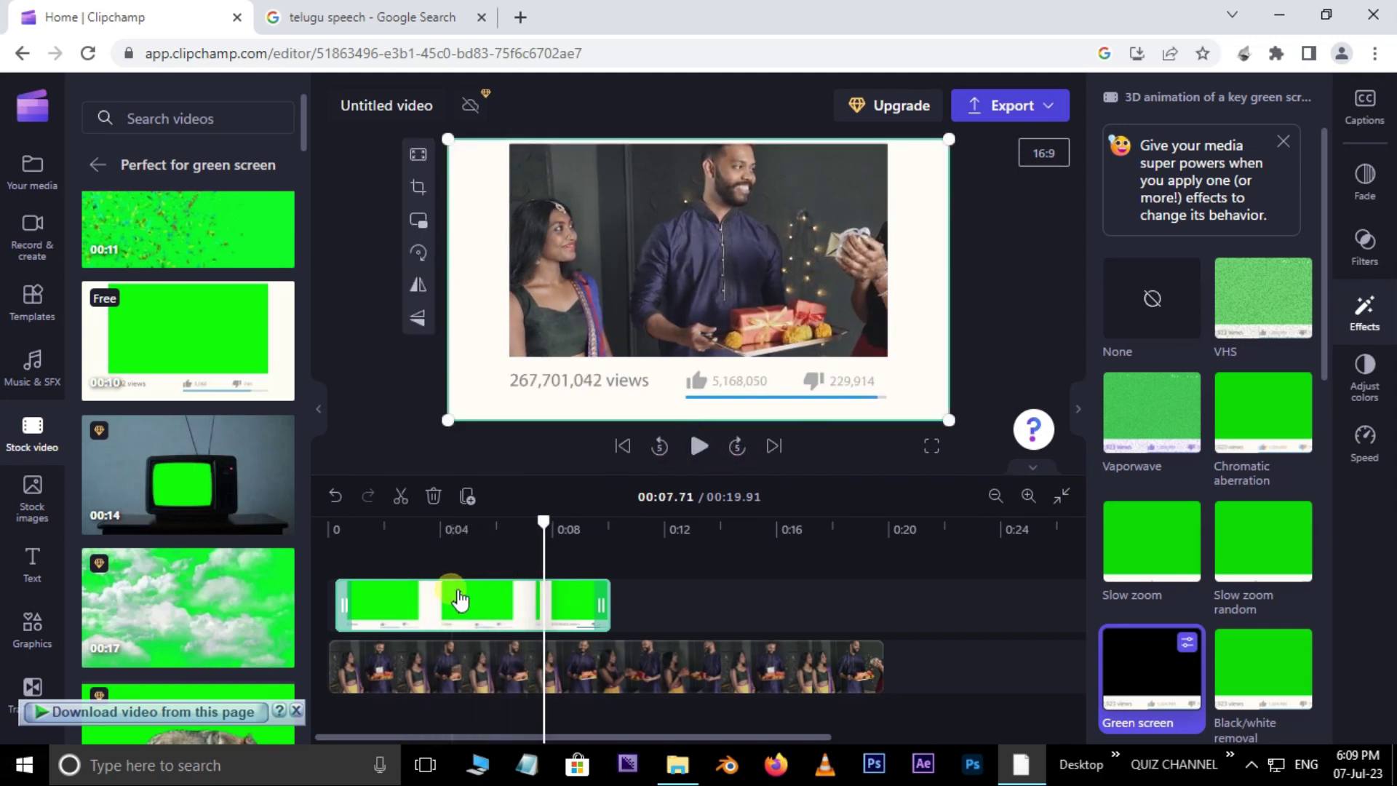
{"action": "key", "text": "Delete"}
{"action": "left_click_drag", "start_coordinate": [536, 521], "coordinate": [331, 575]}
{"action": "left_click", "coordinate": [32, 513]}
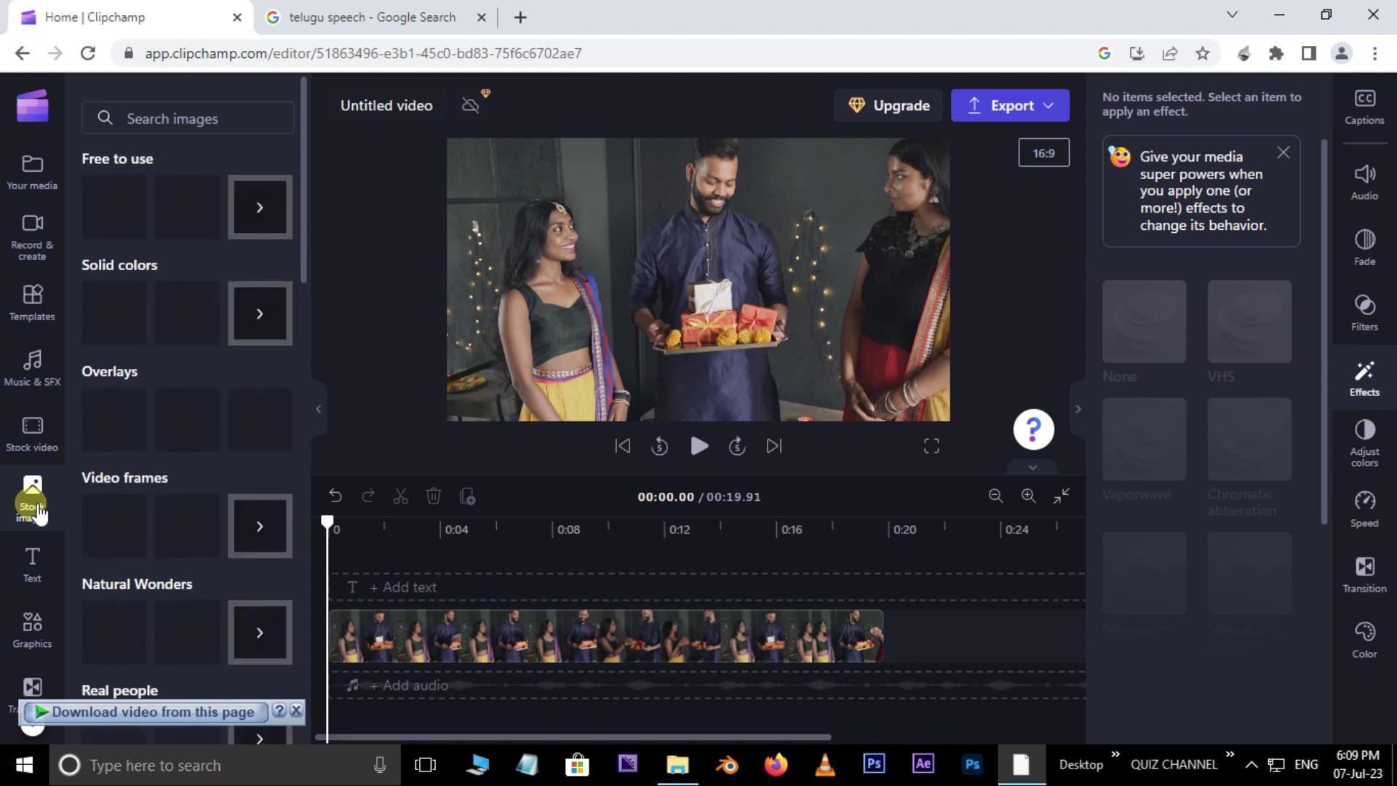
Step: Place the Bouncing Title text preset on its own track above the video at about 0:03
{"action": "left_click_drag", "start_coordinate": [301, 262], "coordinate": [316, 690]}
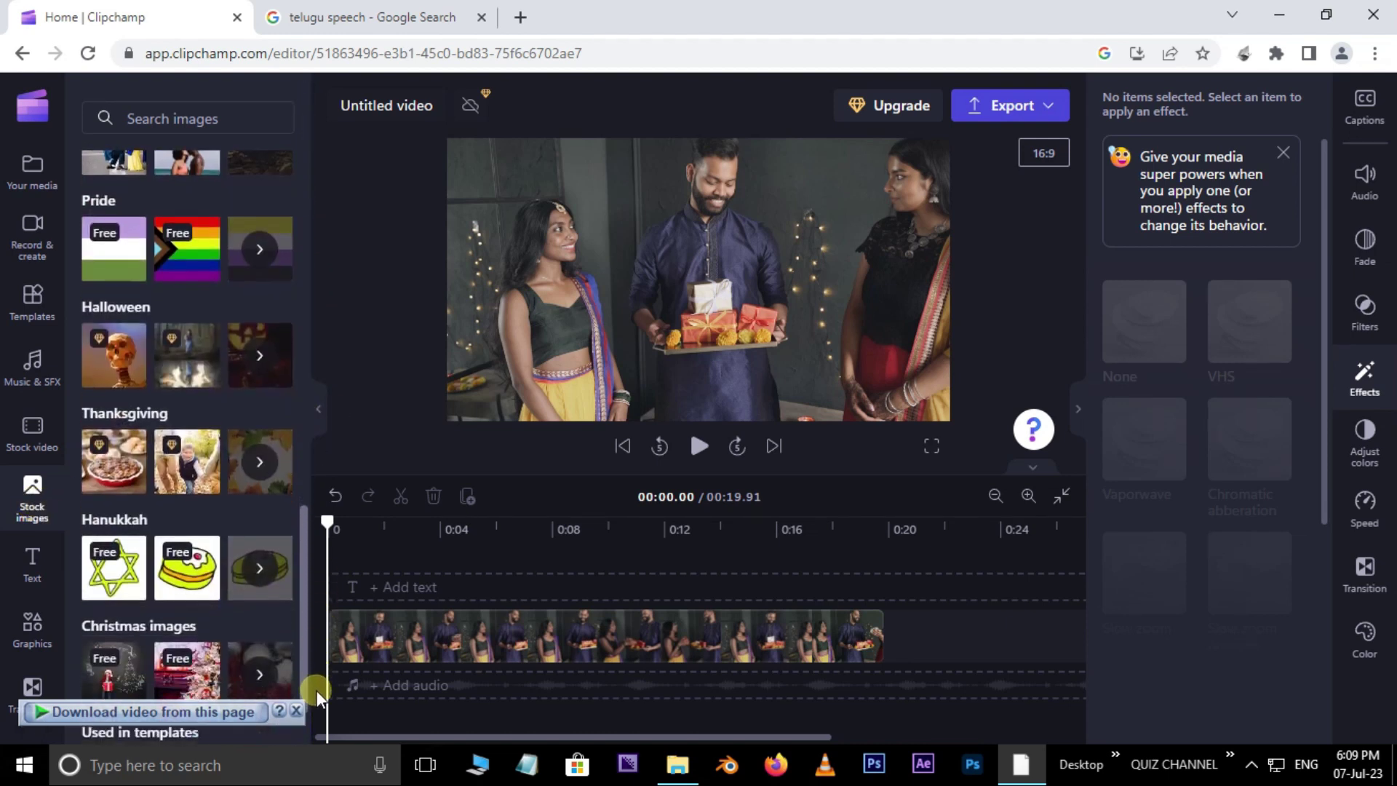
{"action": "left_click", "coordinate": [34, 575]}
{"action": "left_click_drag", "start_coordinate": [302, 199], "coordinate": [320, 441]}
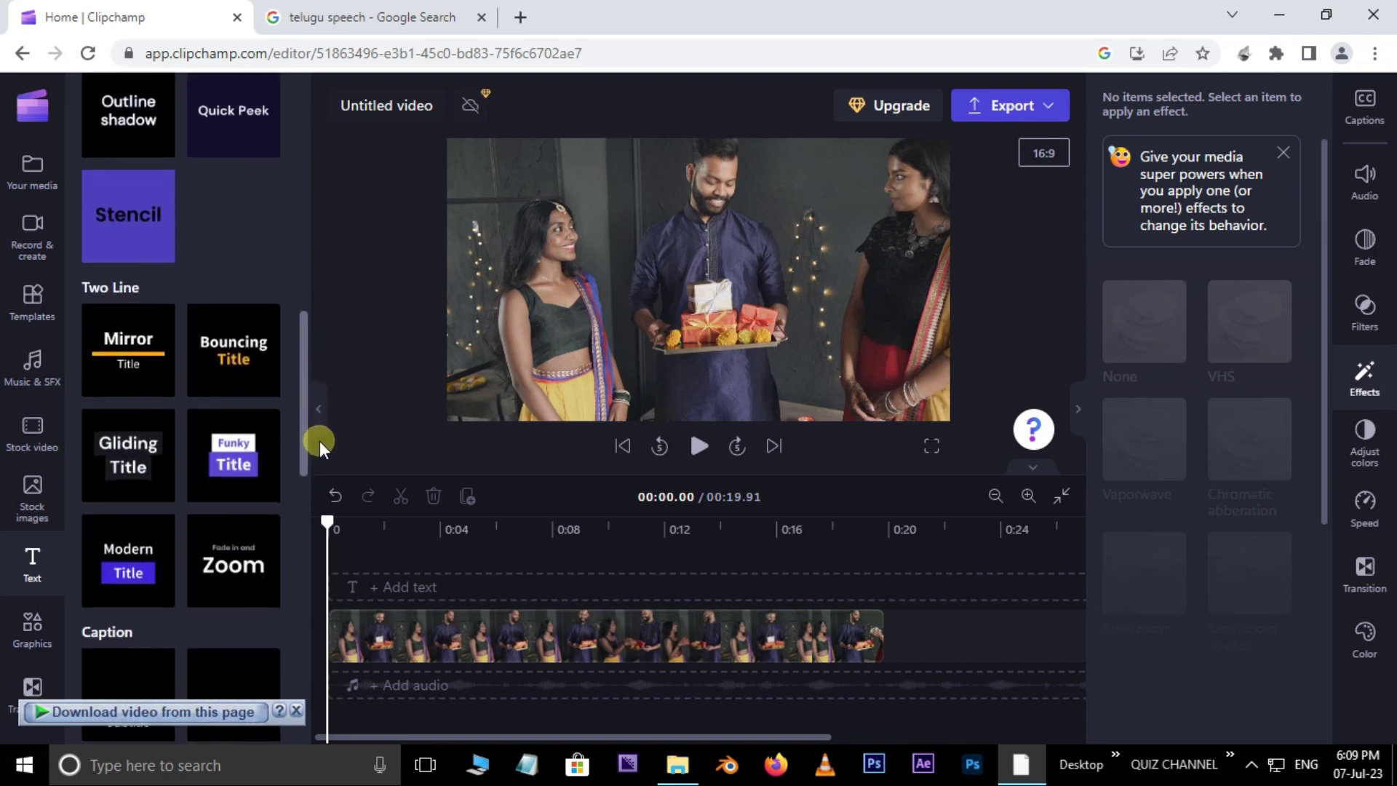
{"action": "left_click_drag", "start_coordinate": [243, 381], "coordinate": [533, 615]}
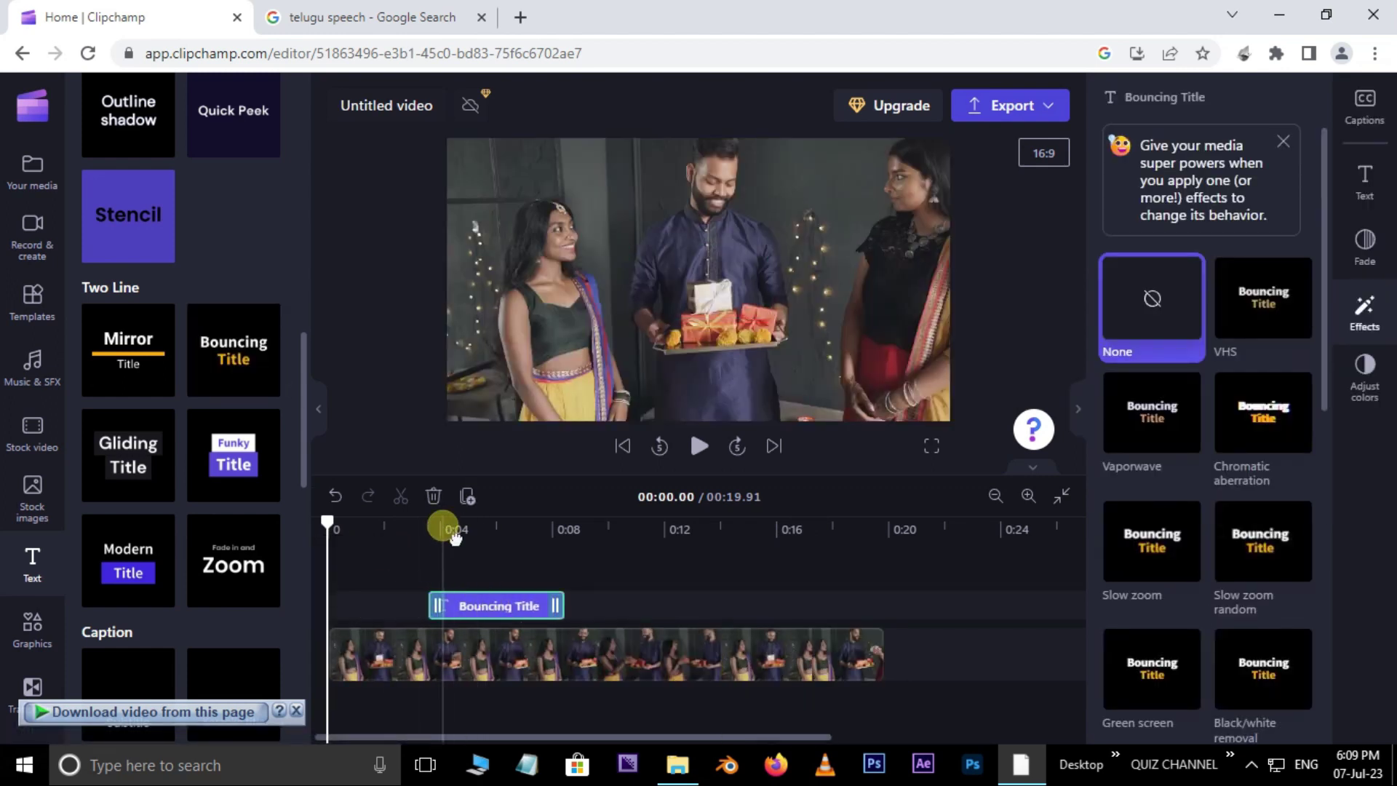
Step: Play the video from about 0:03 to watch the Bouncing Title animate
{"action": "left_click", "coordinate": [418, 540]}
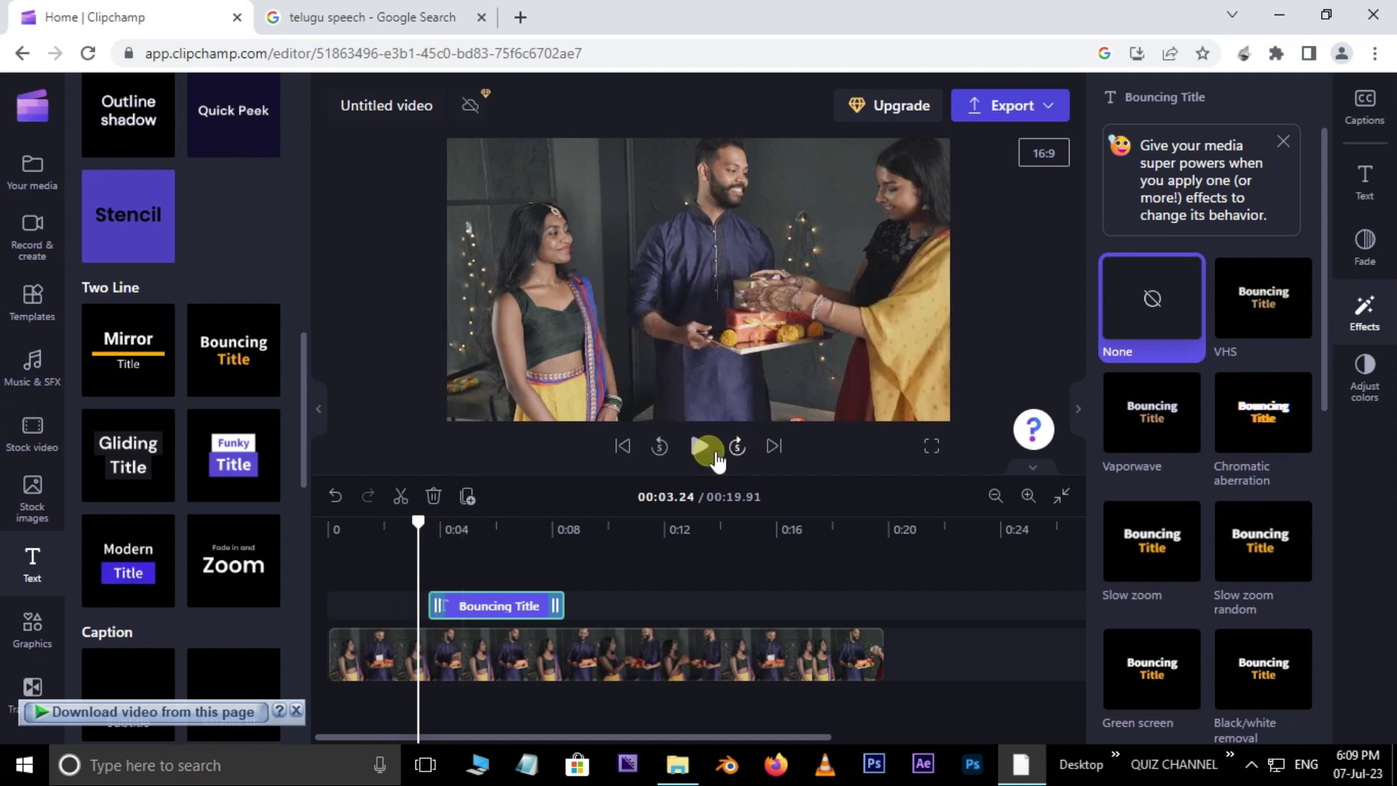
{"action": "left_click", "coordinate": [706, 453]}
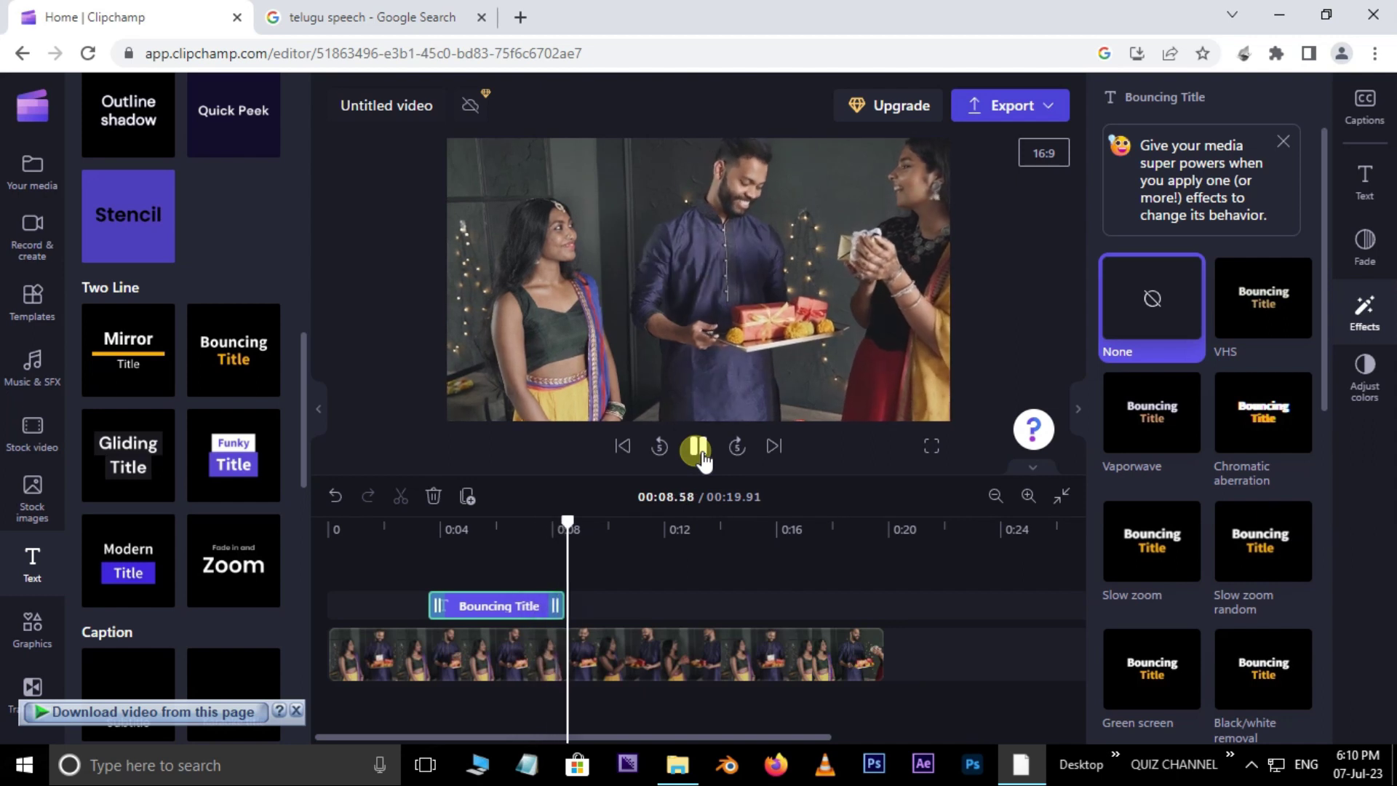
{"action": "left_click", "coordinate": [652, 496]}
{"action": "left_click", "coordinate": [495, 560]}
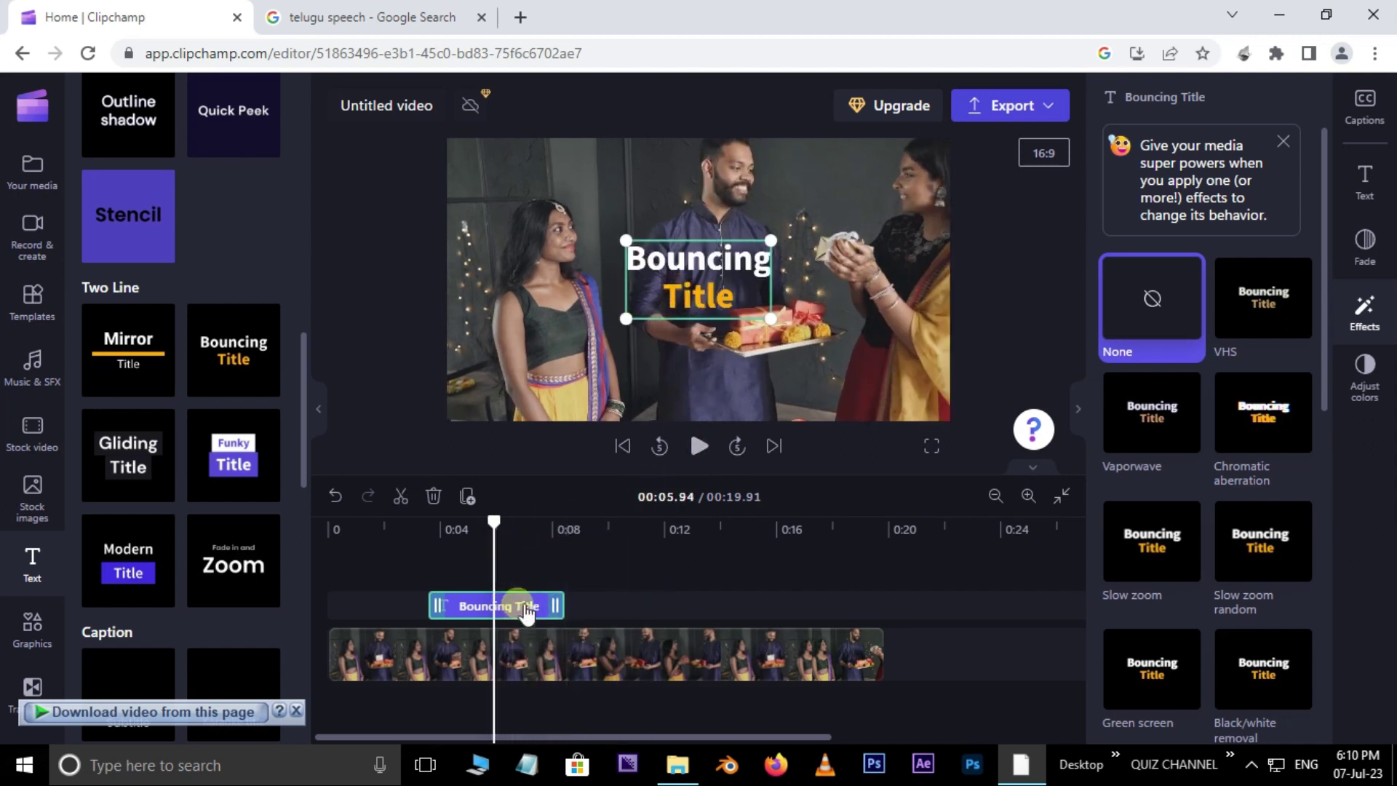
Step: Replace the word 'Bouncing' in the title text with 'Anil Raju VFX'
{"action": "left_click", "coordinate": [1368, 185]}
{"action": "left_click_drag", "start_coordinate": [1179, 264], "coordinate": [1096, 280]}
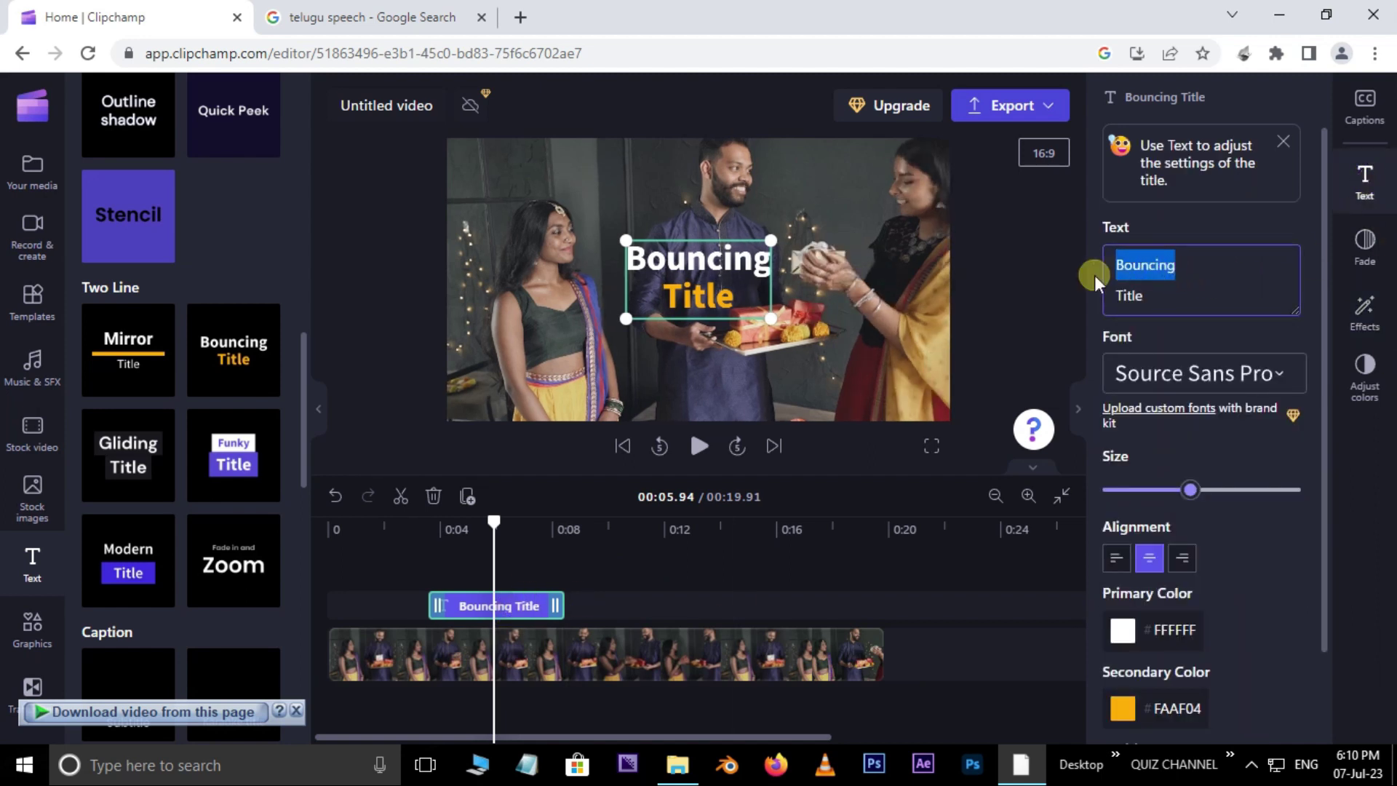
{"action": "type", "text": "Anil Raju "}
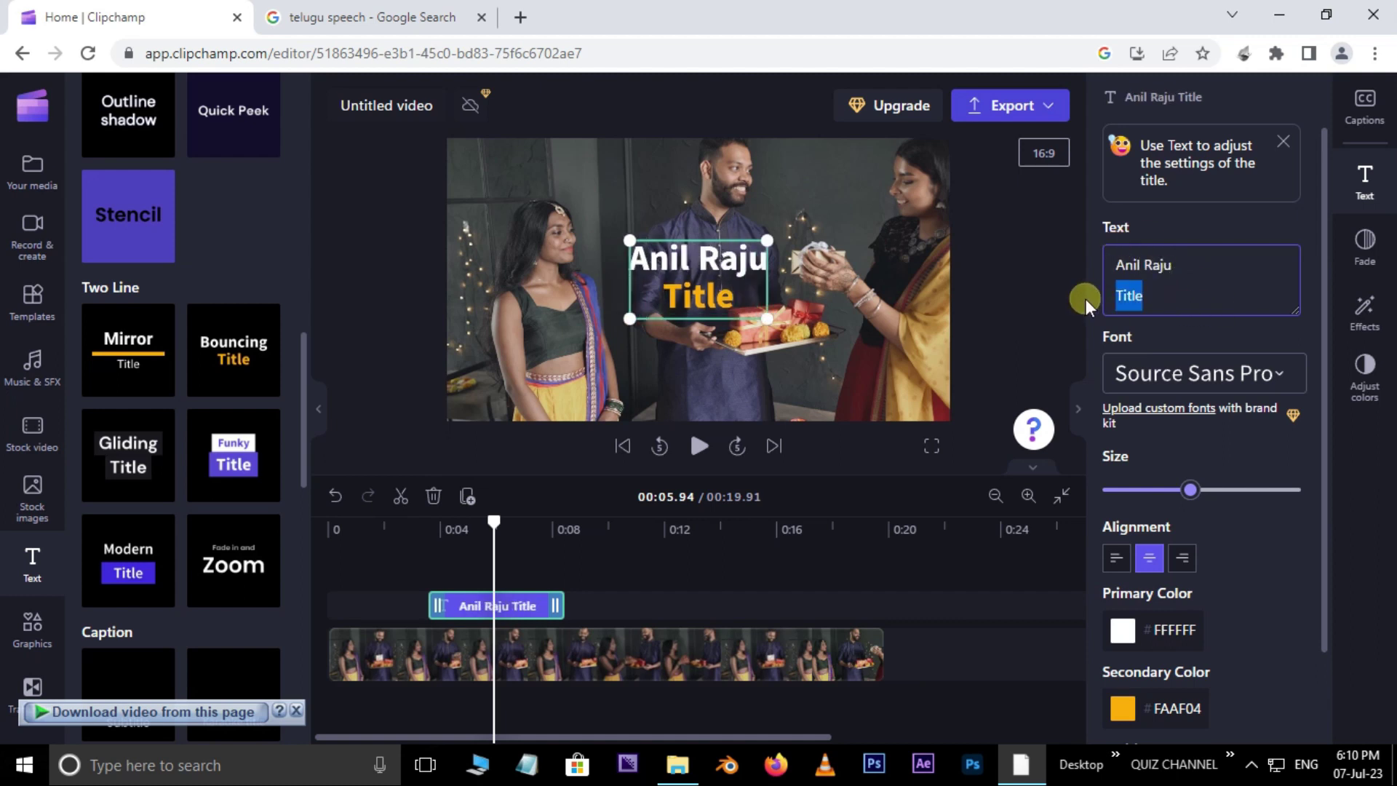
{"action": "type", "text": "VFX"}
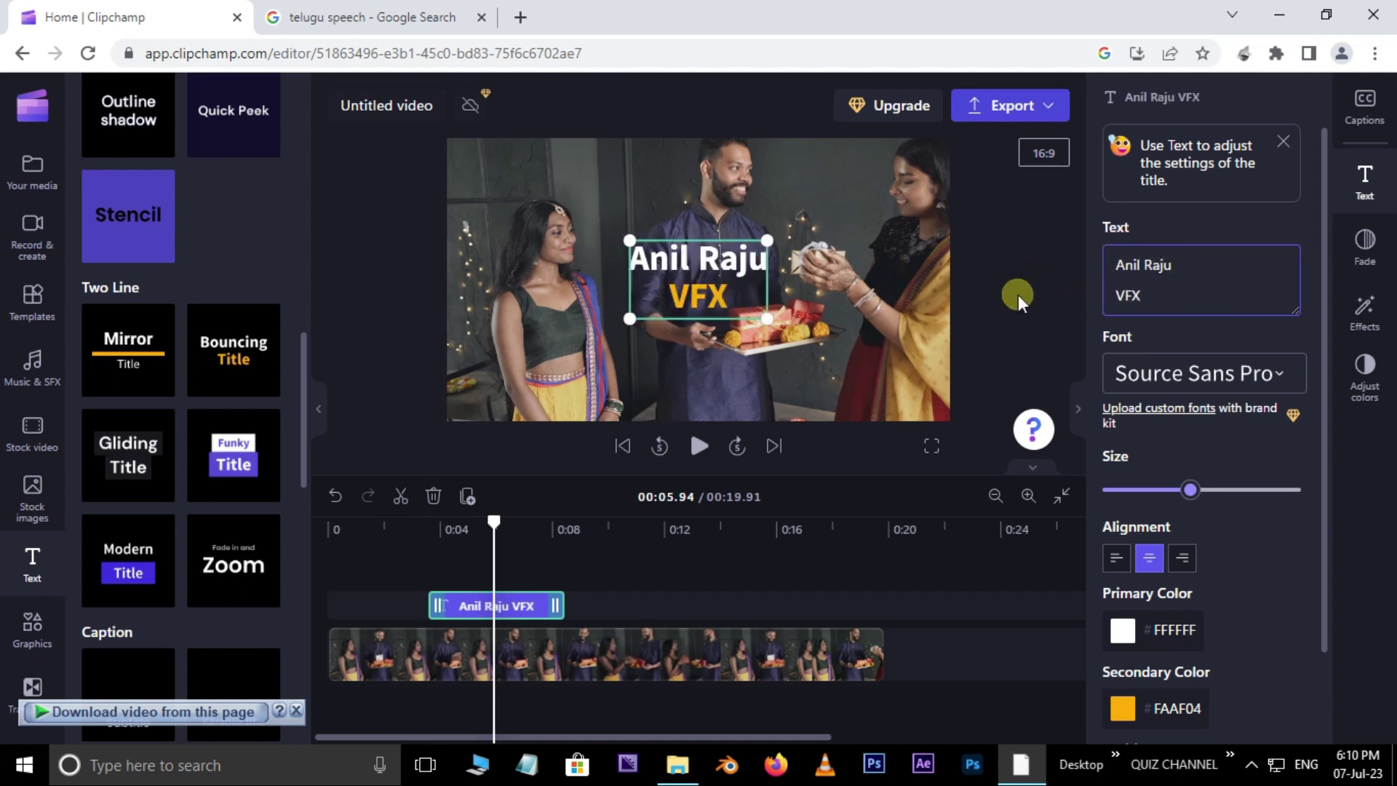
Step: Preview the retitled clip from about 3 seconds
{"action": "left_click", "coordinate": [1018, 295]}
{"action": "left_click_drag", "start_coordinate": [493, 530], "coordinate": [424, 539]}
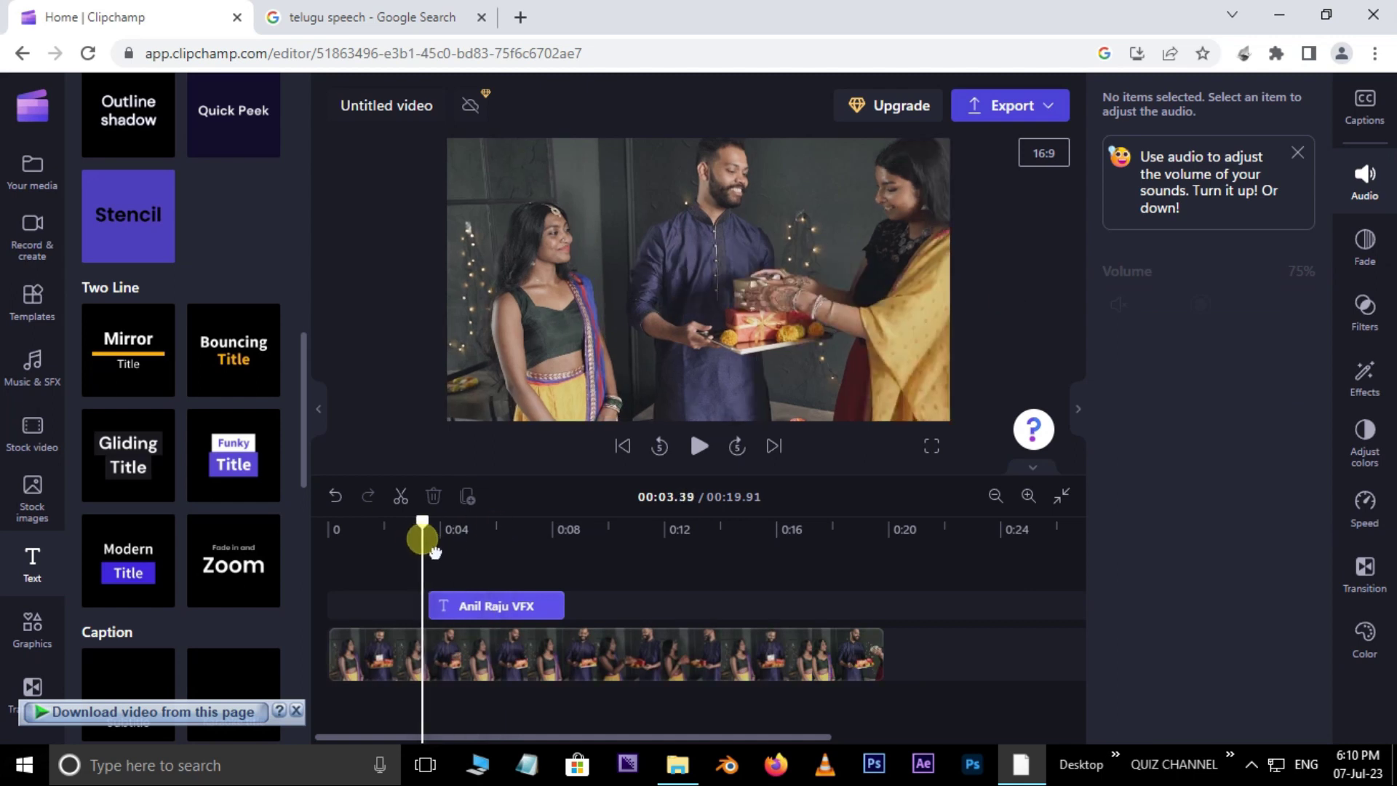
{"action": "left_click", "coordinate": [700, 445]}
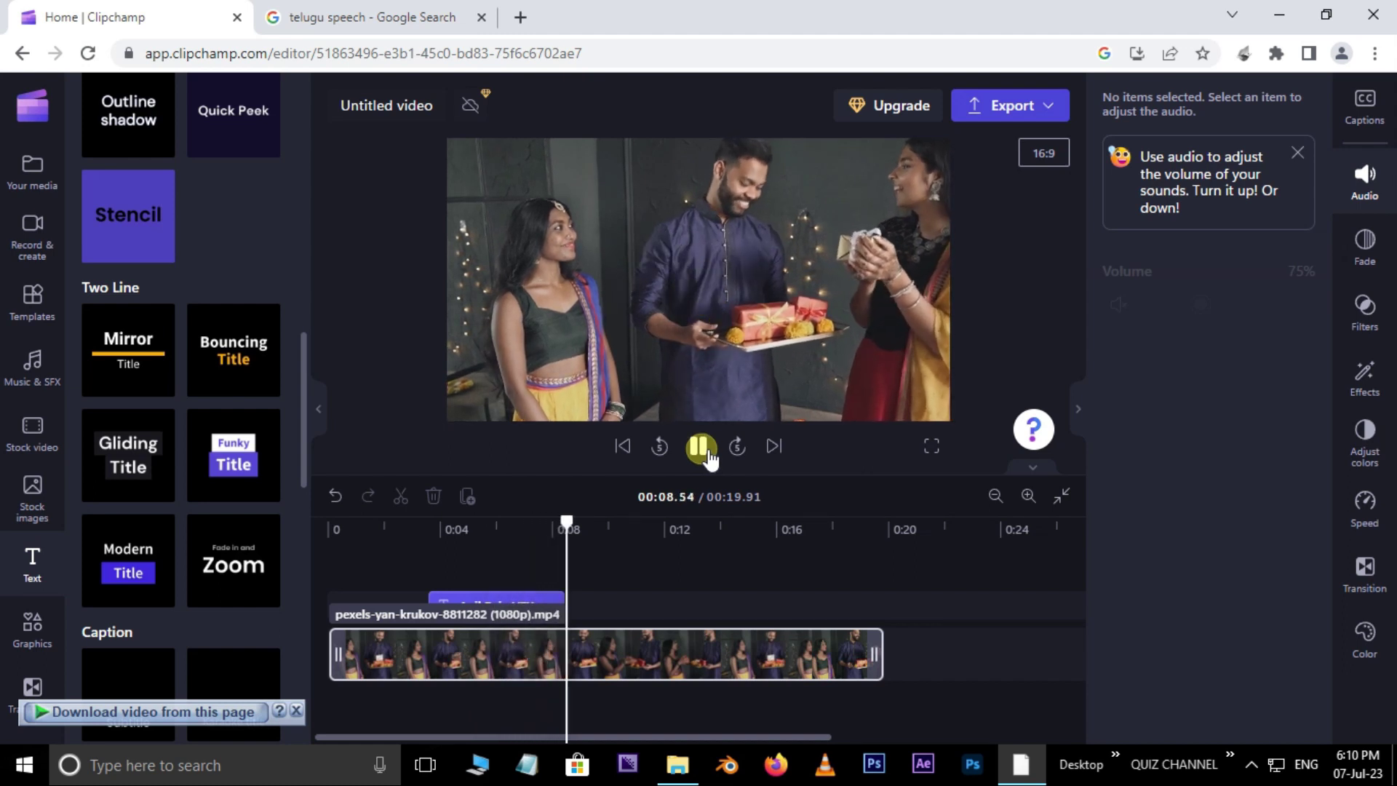
{"action": "left_click", "coordinate": [700, 446]}
Step: Delete the Anil Raju VFX title clip from the timeline
{"action": "left_click", "coordinate": [542, 606]}
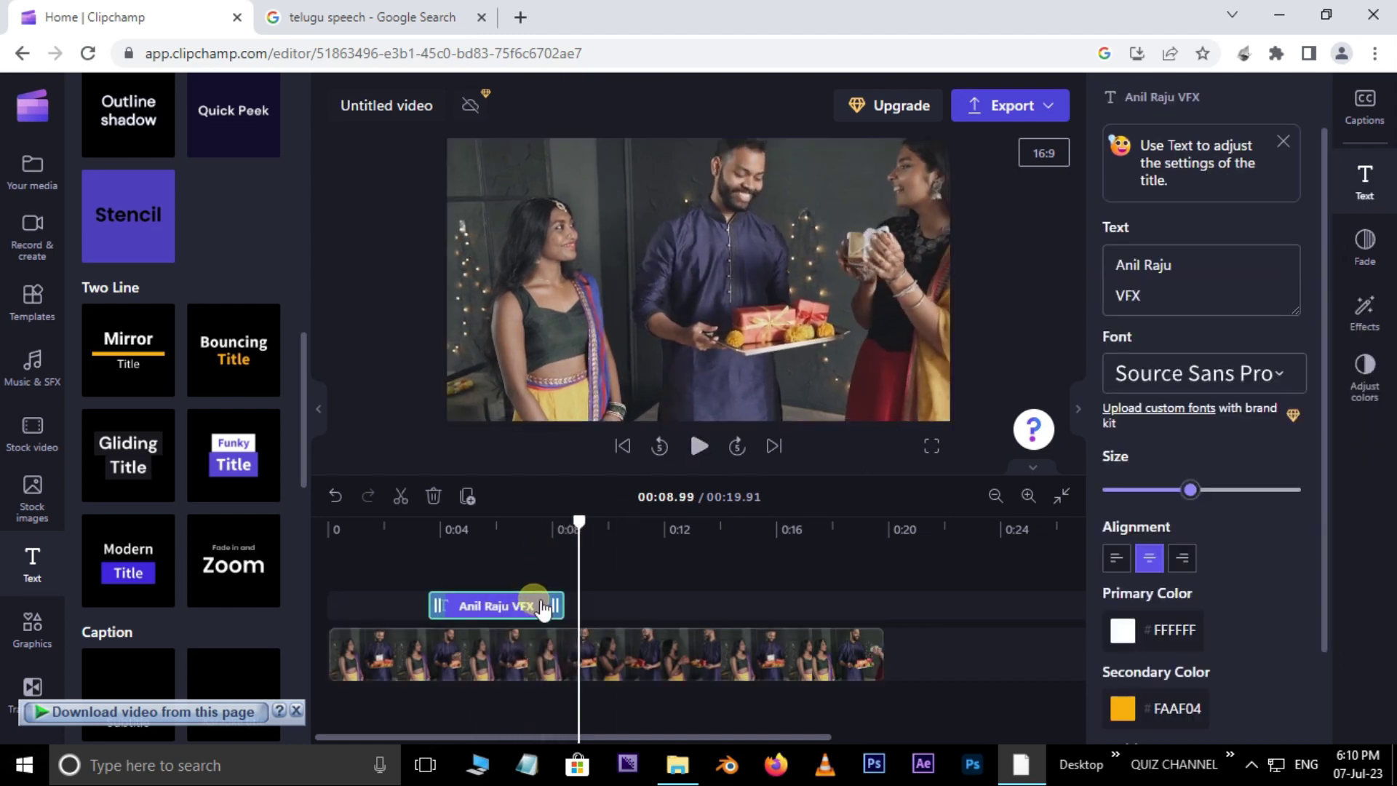
{"action": "key", "text": "Delete"}
{"action": "left_click_drag", "start_coordinate": [306, 393], "coordinate": [294, 565]}
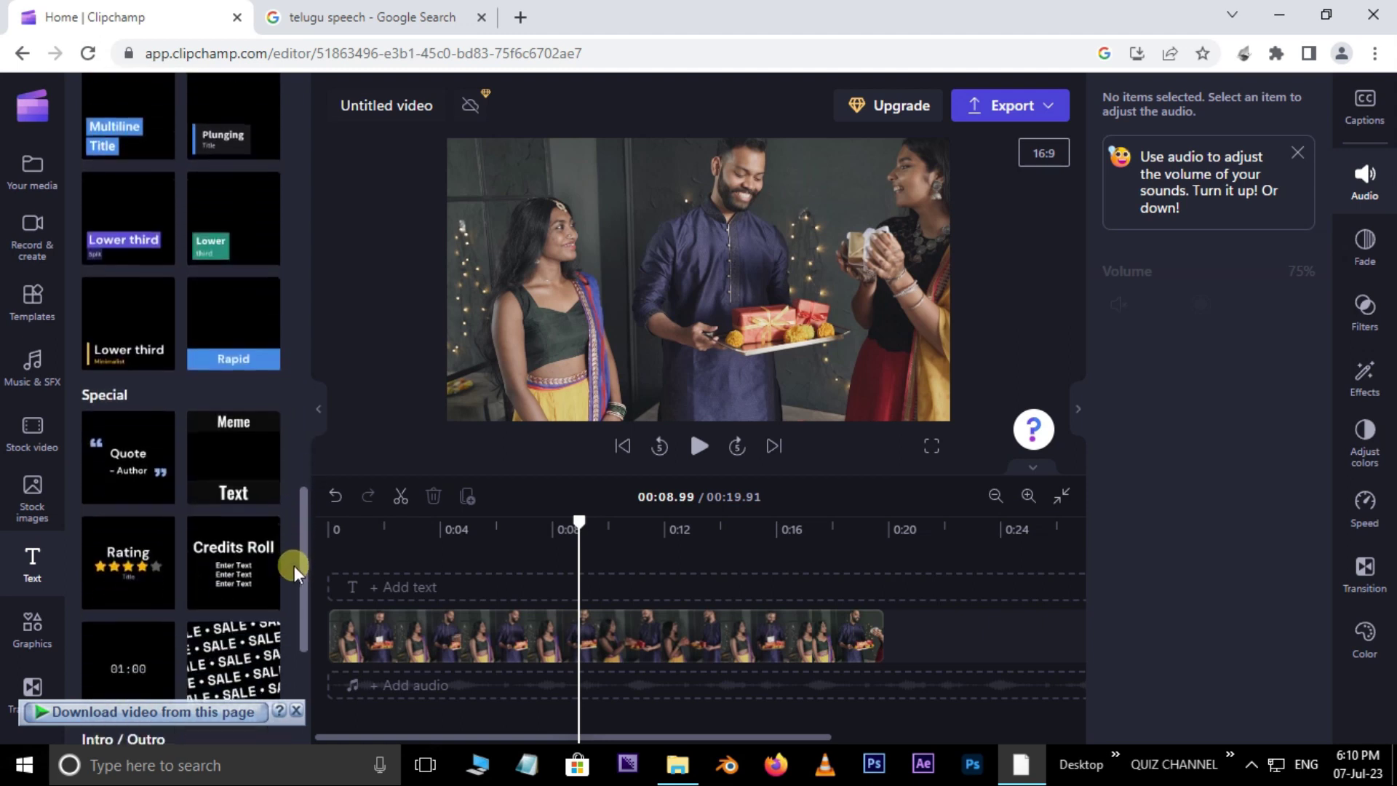
Step: Browse the Graphics library, then return to the project's Your media library
{"action": "scroll", "coordinate": [294, 566], "scroll_direction": "down", "scroll_amount": 1}
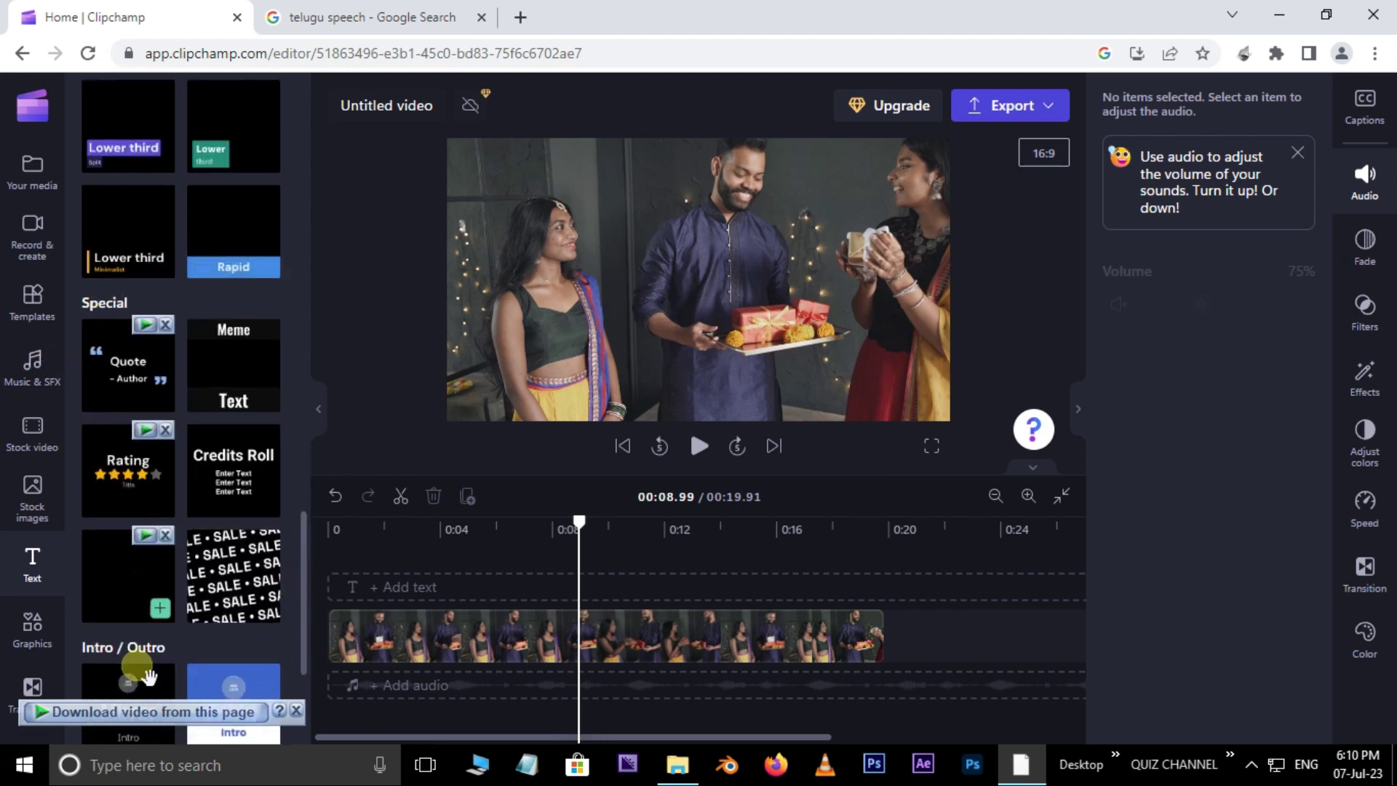
{"action": "left_click", "coordinate": [42, 636]}
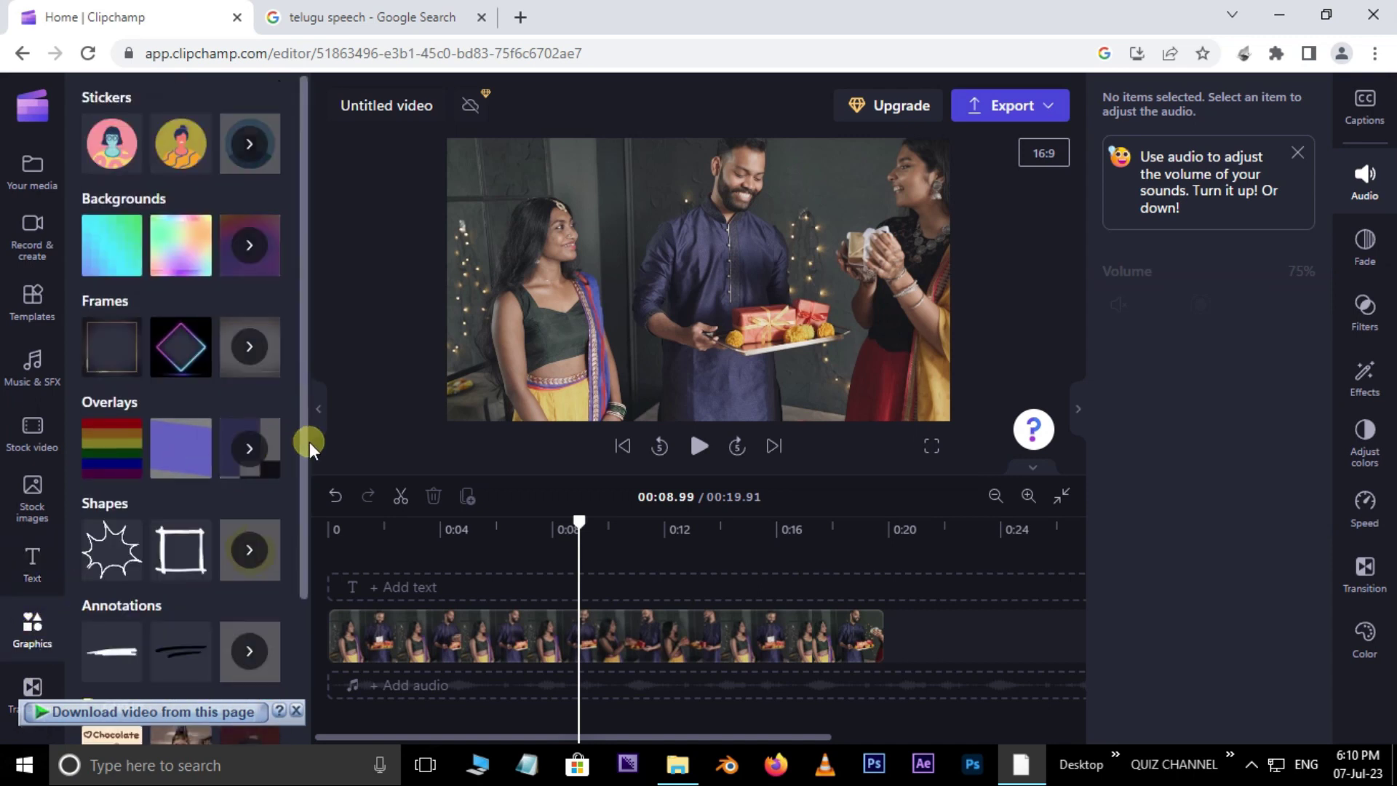
{"action": "scroll", "coordinate": [307, 509], "scroll_direction": "down", "scroll_amount": 1}
{"action": "scroll", "coordinate": [302, 574], "scroll_direction": "down", "scroll_amount": 1}
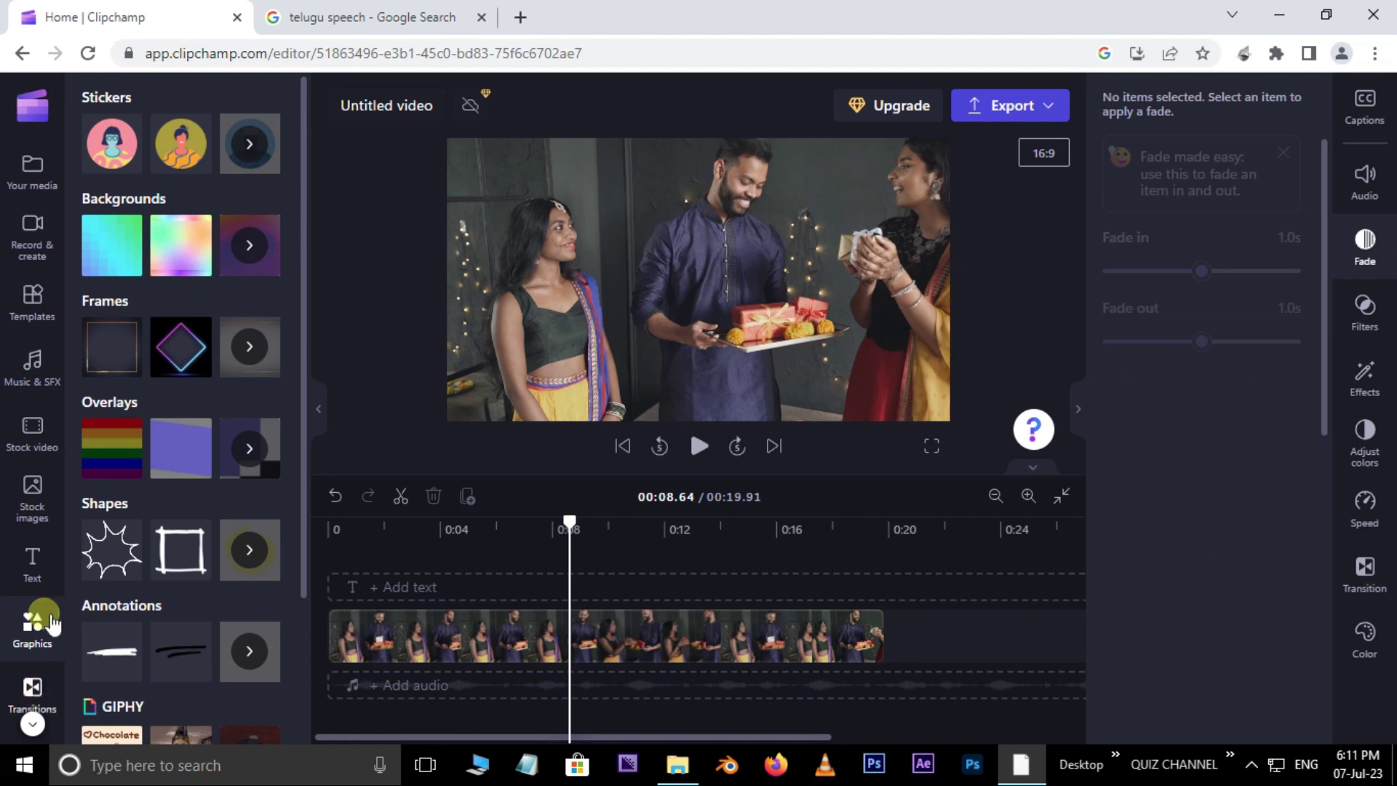
{"action": "left_click", "coordinate": [43, 175]}
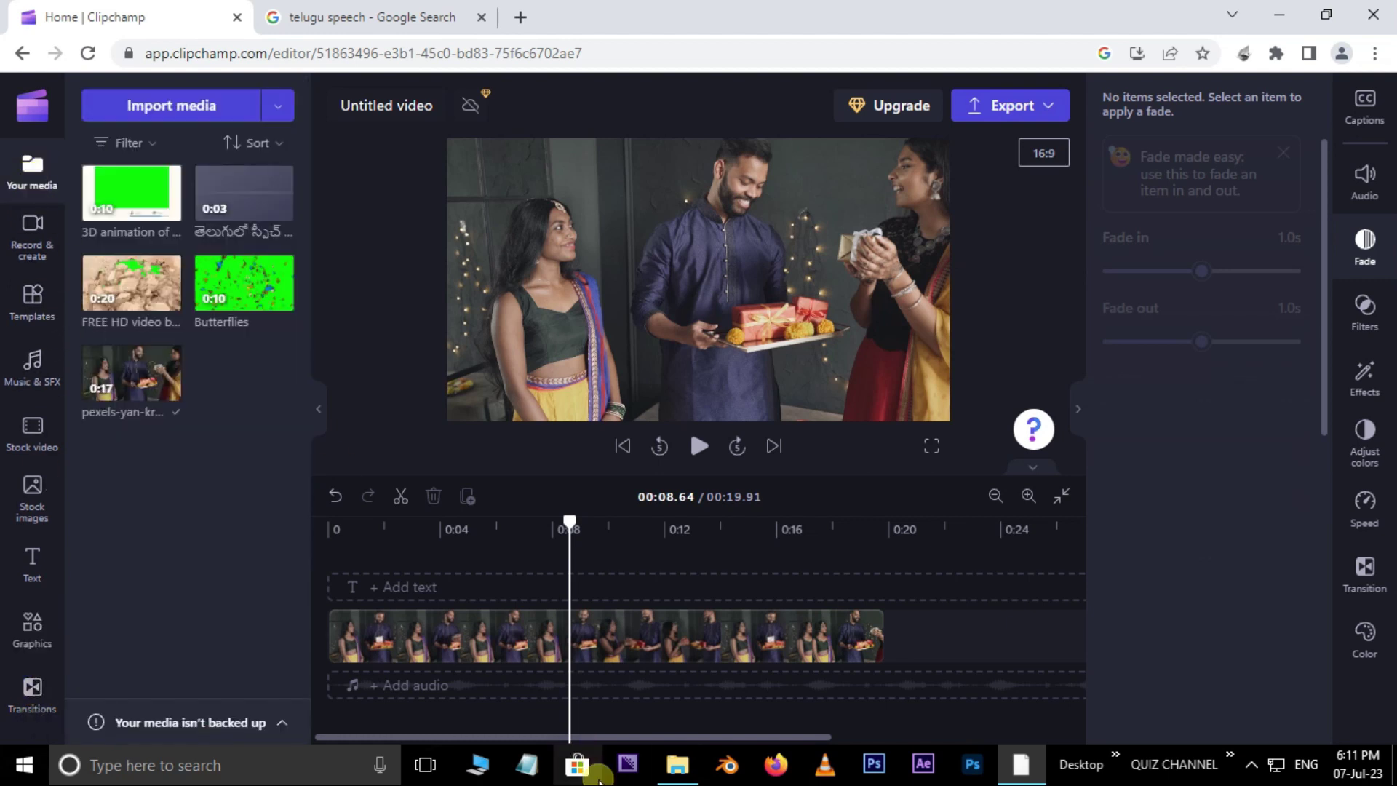
Step: Import the pexels-yan-krukov clip and place it after the first clip, extending the project to 29.47 seconds
{"action": "left_click", "coordinate": [678, 766]}
{"action": "left_click_drag", "start_coordinate": [1004, 244], "coordinate": [215, 523]}
{"action": "mouse_move", "coordinate": [158, 216]}
{"action": "left_click_drag", "start_coordinate": [144, 218], "coordinate": [946, 648]}
{"action": "left_click_drag", "start_coordinate": [941, 652], "coordinate": [920, 713]}
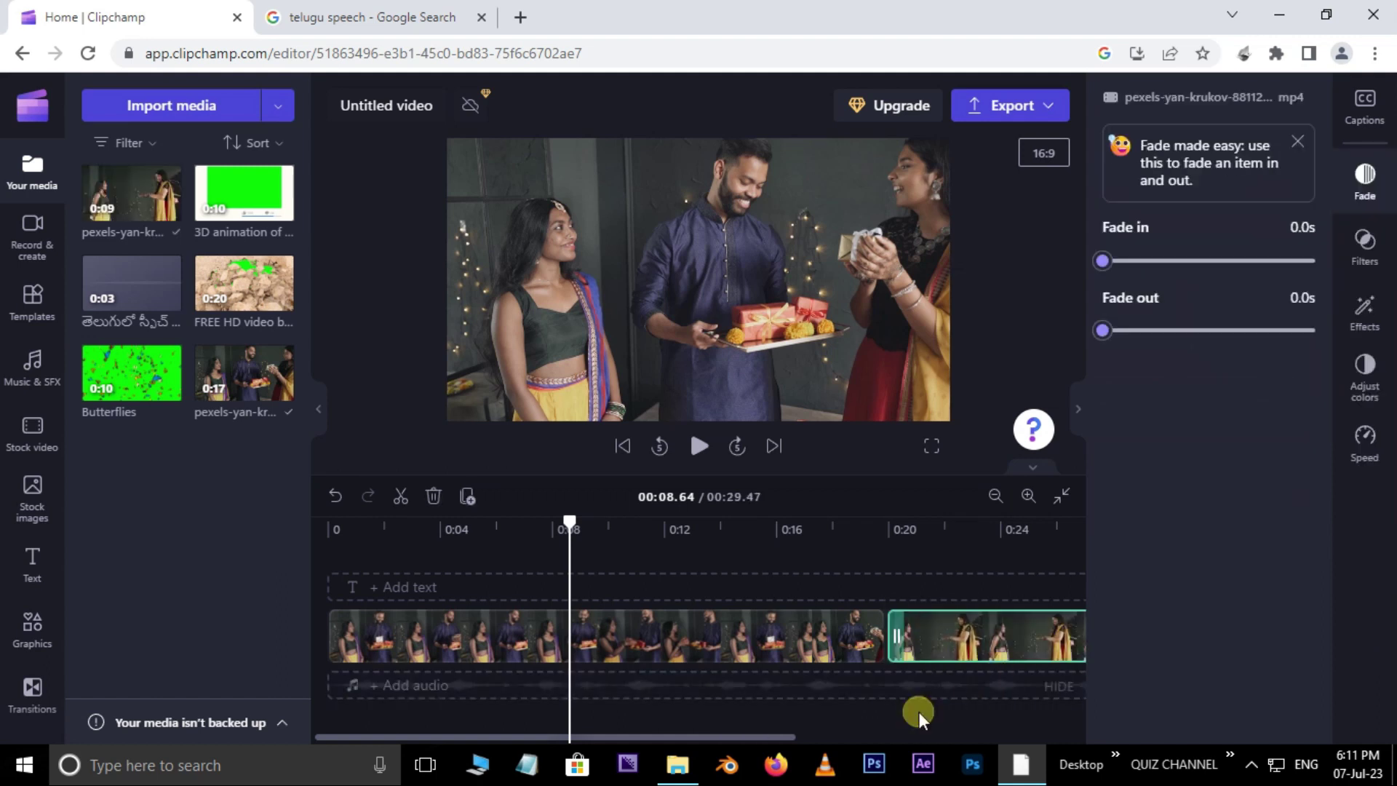
{"action": "left_click_drag", "start_coordinate": [735, 736], "coordinate": [819, 734]}
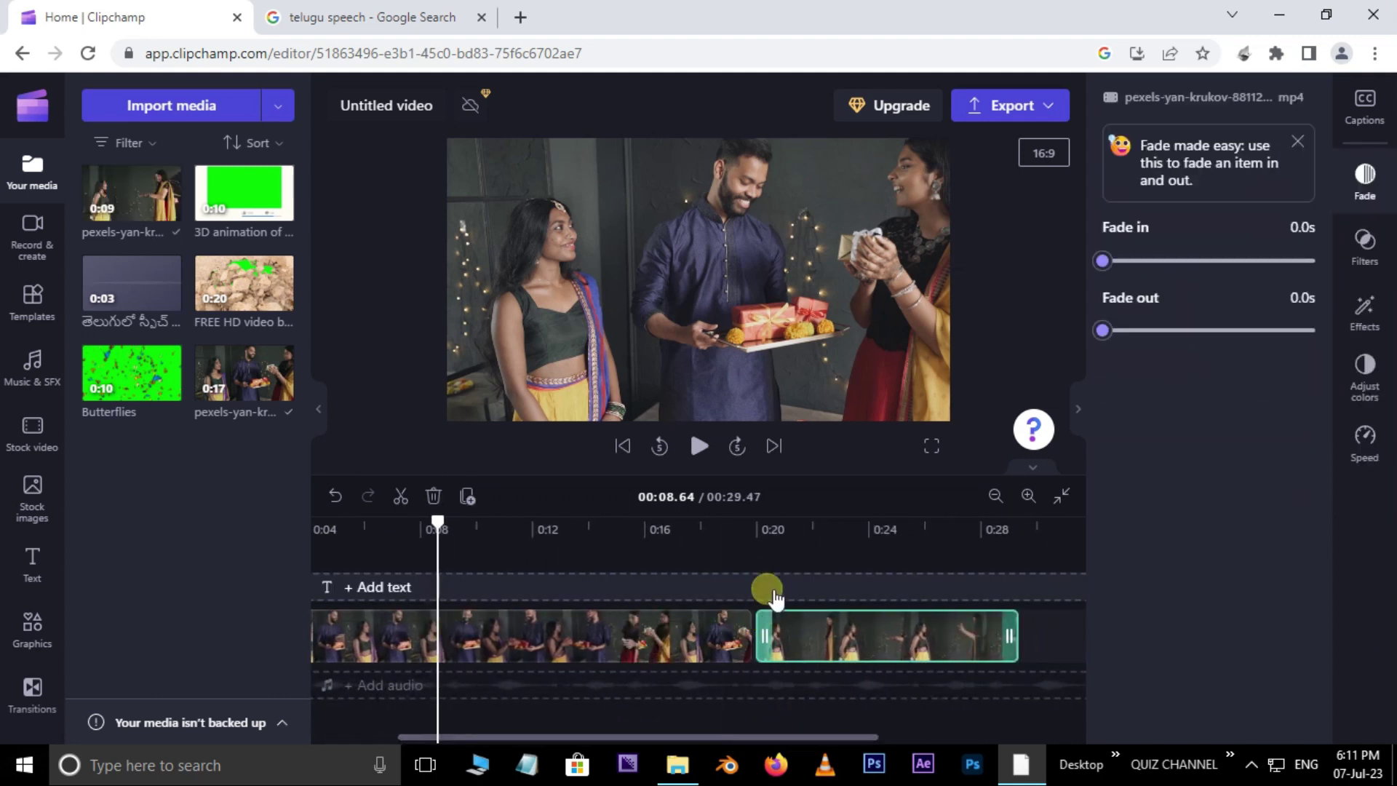
{"action": "left_click", "coordinate": [748, 534]}
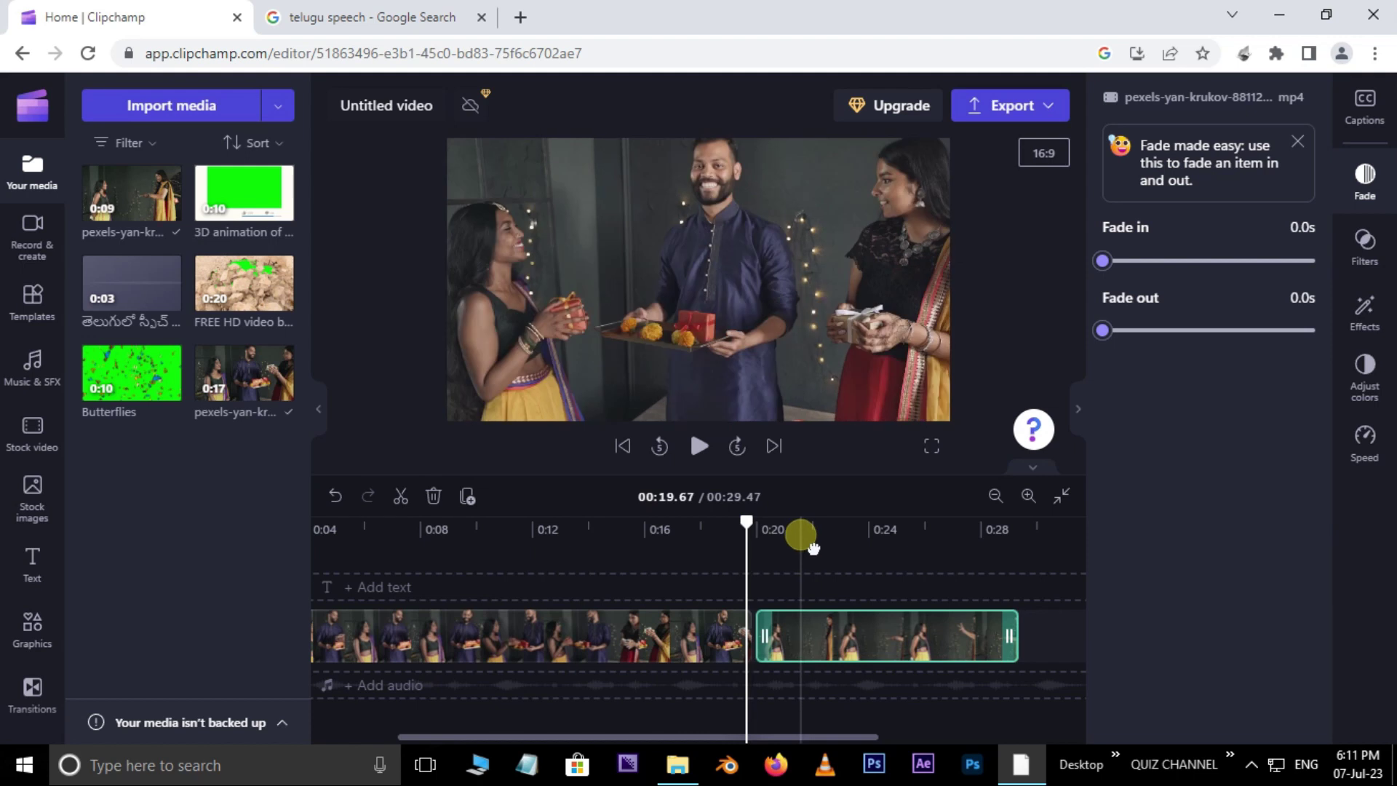
{"action": "left_click", "coordinate": [35, 691]}
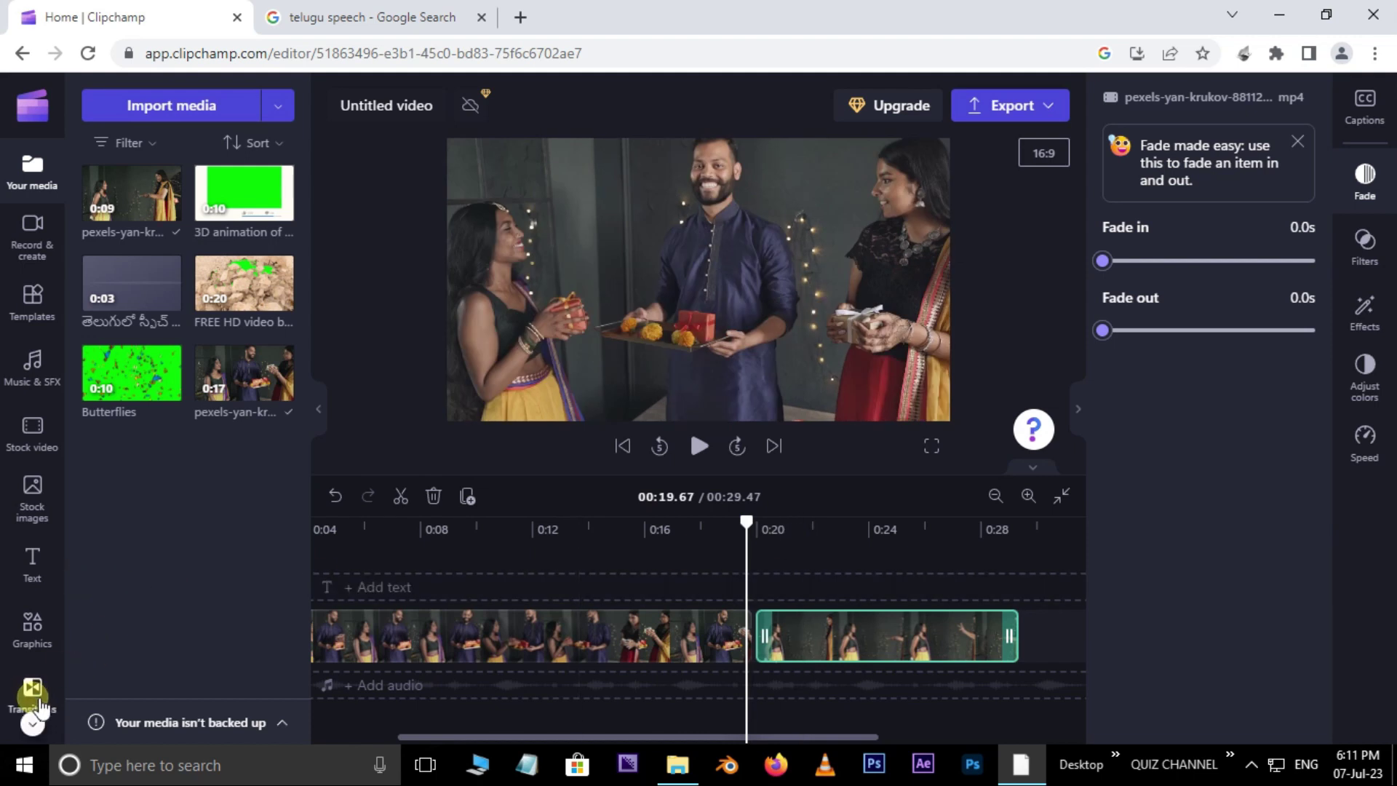
Step: Add the Heart transition between the two clips and preview it
{"action": "left_click", "coordinate": [181, 358]}
{"action": "left_click_drag", "start_coordinate": [182, 360], "coordinate": [779, 658]}
{"action": "left_click_drag", "start_coordinate": [747, 522], "coordinate": [723, 544]}
{"action": "left_click", "coordinate": [699, 445]}
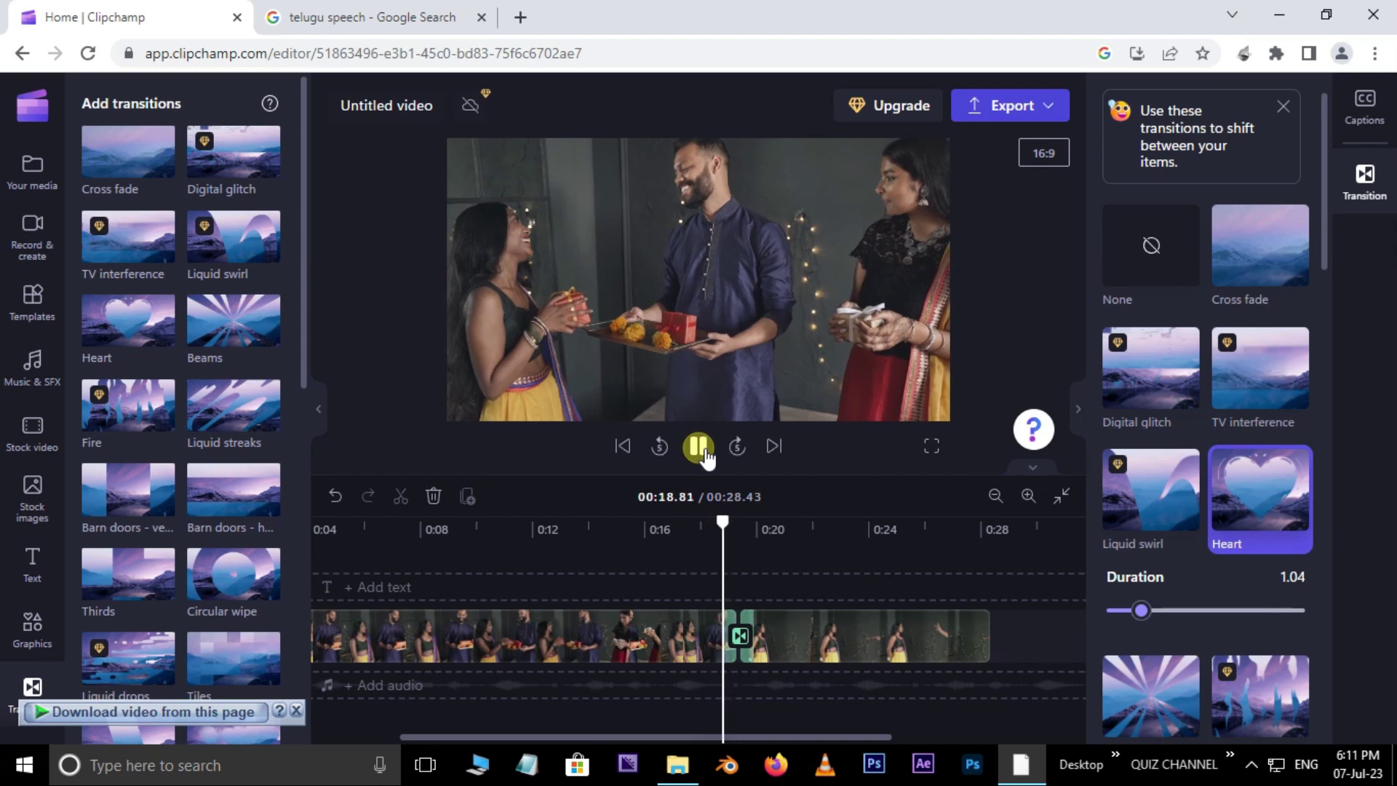
{"action": "left_click", "coordinate": [699, 445]}
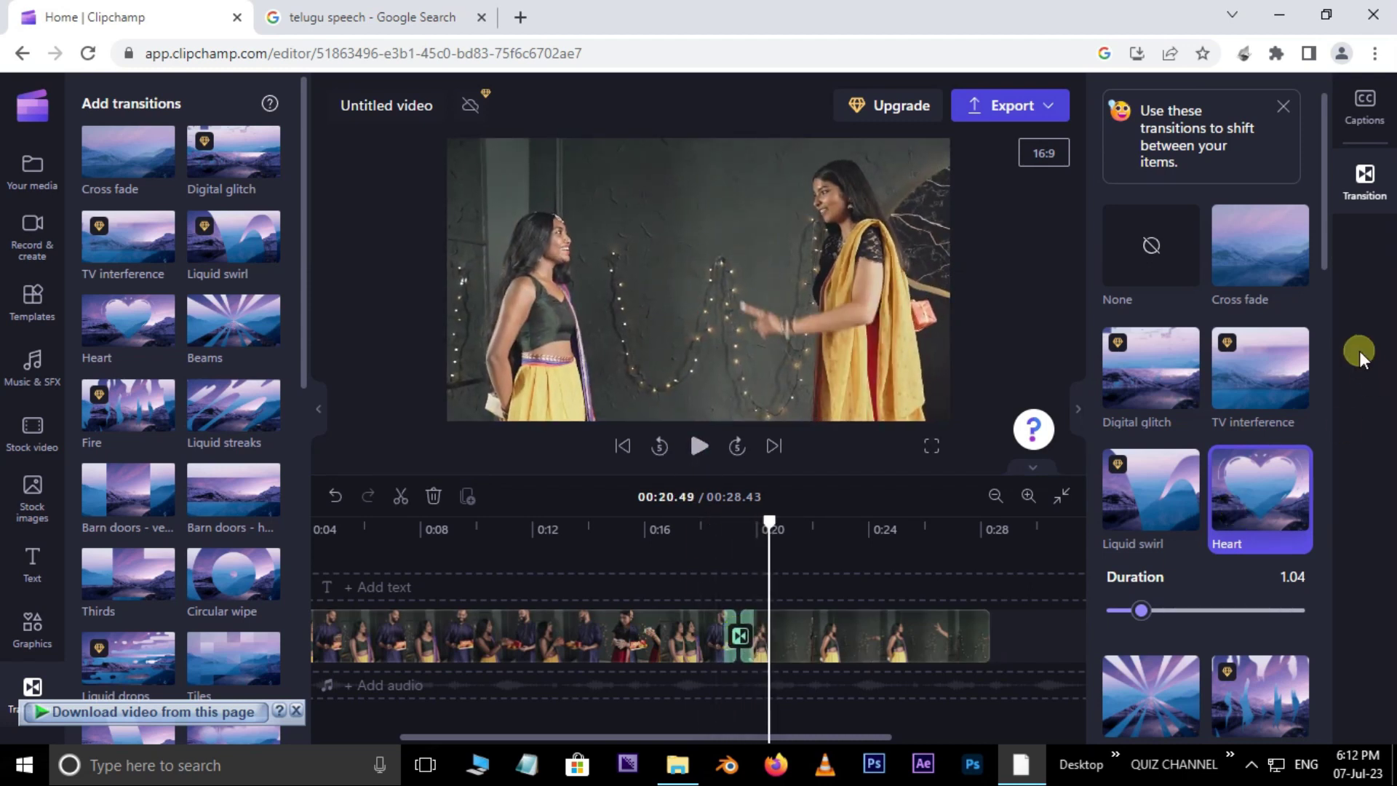
Step: Switch the transition to Barn doors - vertical and replay the join
{"action": "left_click_drag", "start_coordinate": [1324, 222], "coordinate": [1341, 334]}
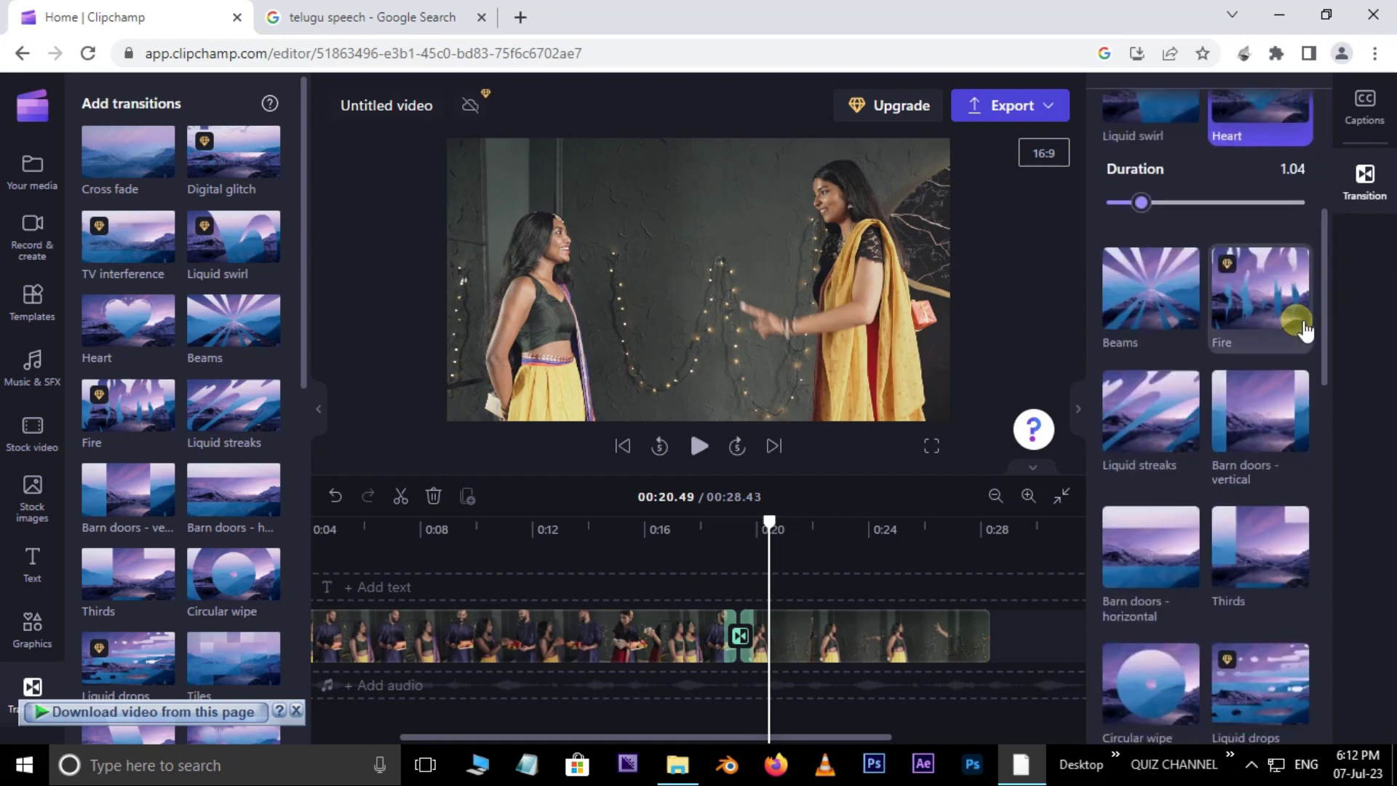
{"action": "left_click", "coordinate": [1237, 433]}
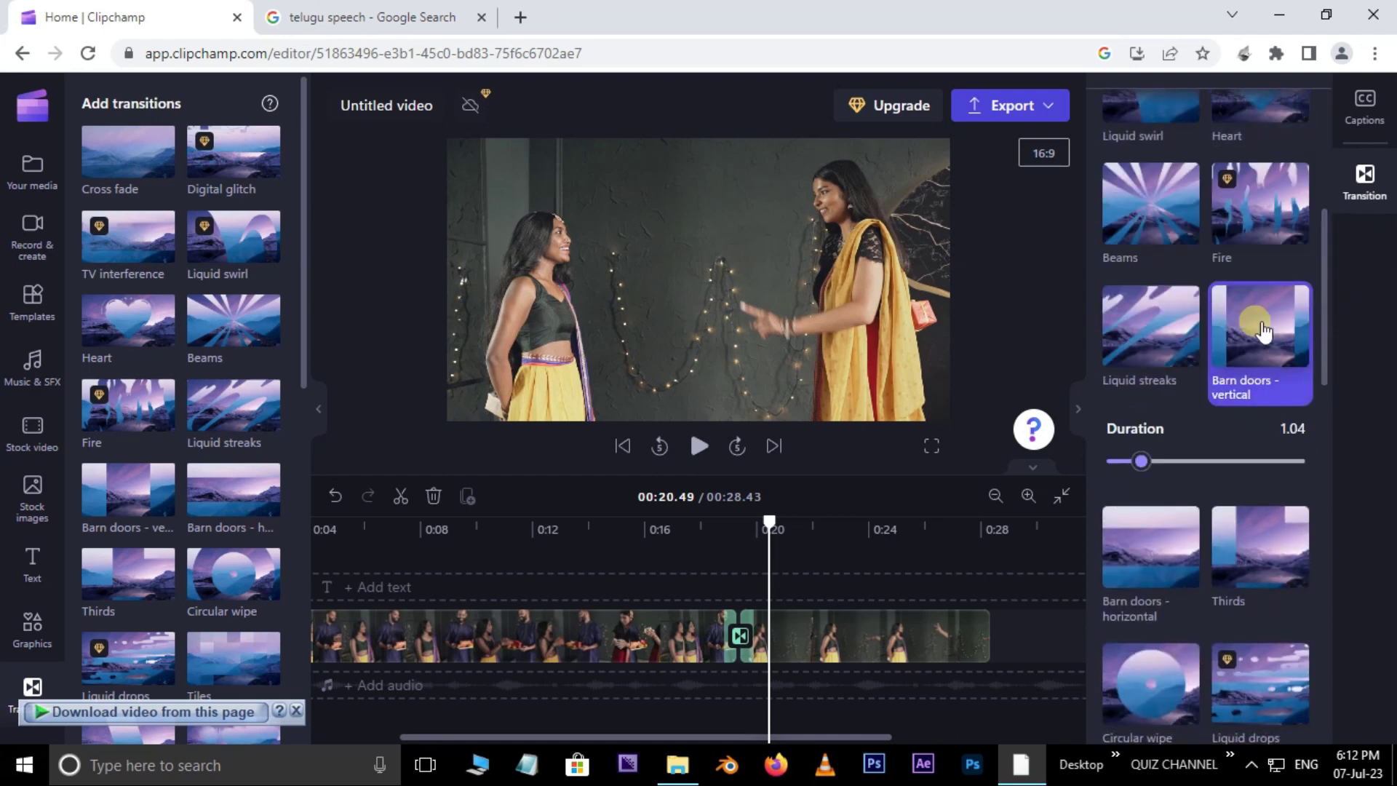
{"action": "left_click_drag", "start_coordinate": [782, 557], "coordinate": [704, 532]}
{"action": "left_click", "coordinate": [700, 448]}
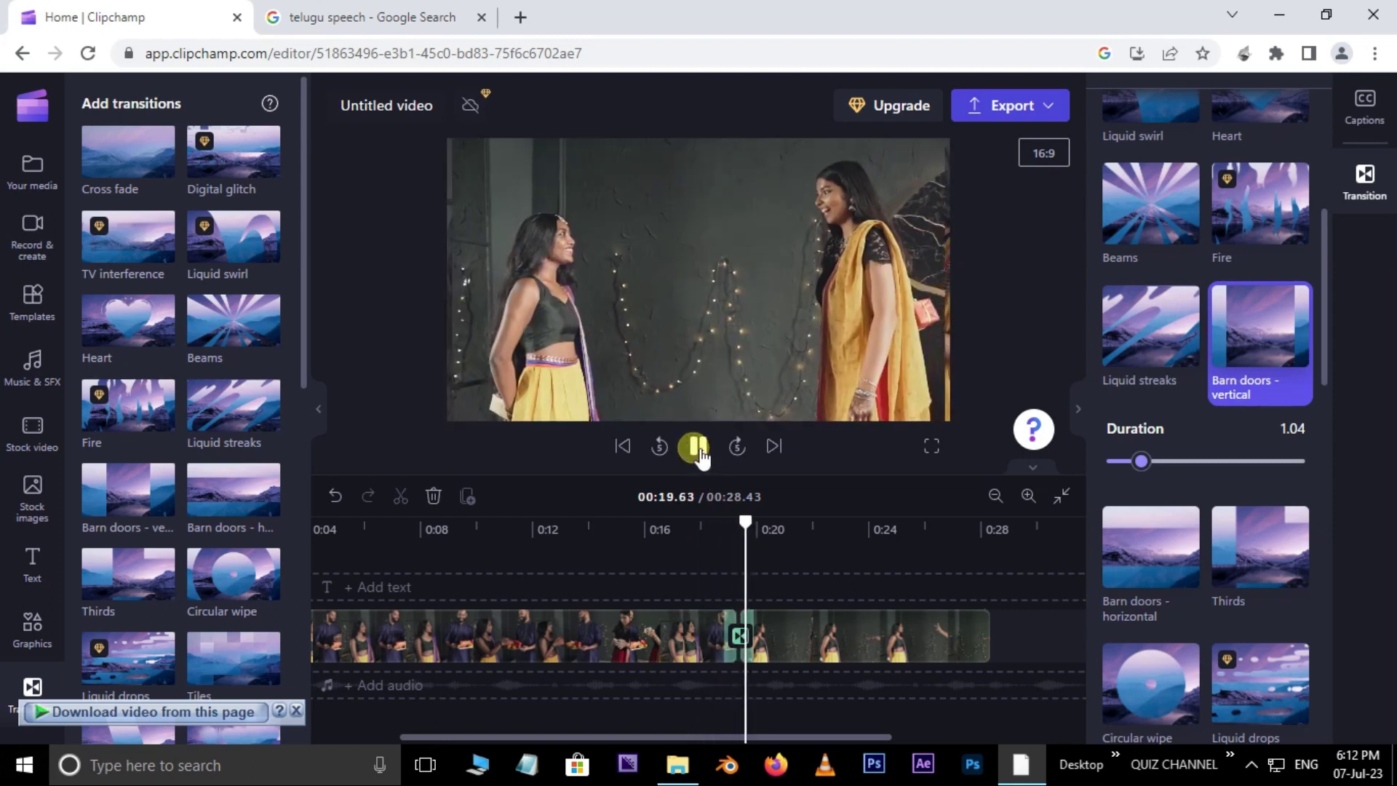
{"action": "left_click", "coordinate": [723, 570]}
Step: Lengthen the transition's duration to 1.9 seconds
{"action": "left_click", "coordinate": [756, 527]}
{"action": "left_click", "coordinate": [755, 642]}
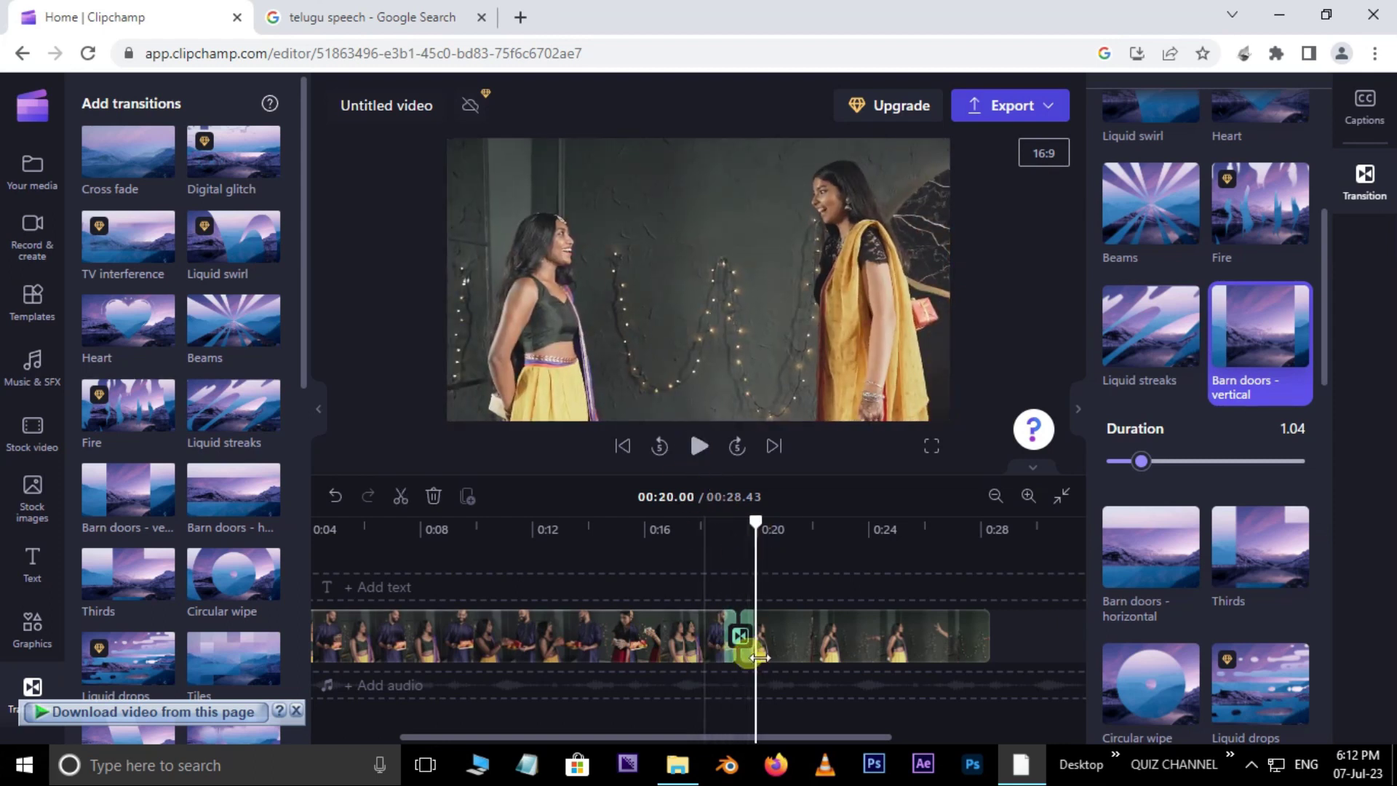
{"action": "left_click_drag", "start_coordinate": [1141, 460], "coordinate": [1280, 460]}
Step: Try the Liquid streaks style, settling on a 1.9-second Glitch reveal transition
{"action": "left_click", "coordinate": [614, 529]}
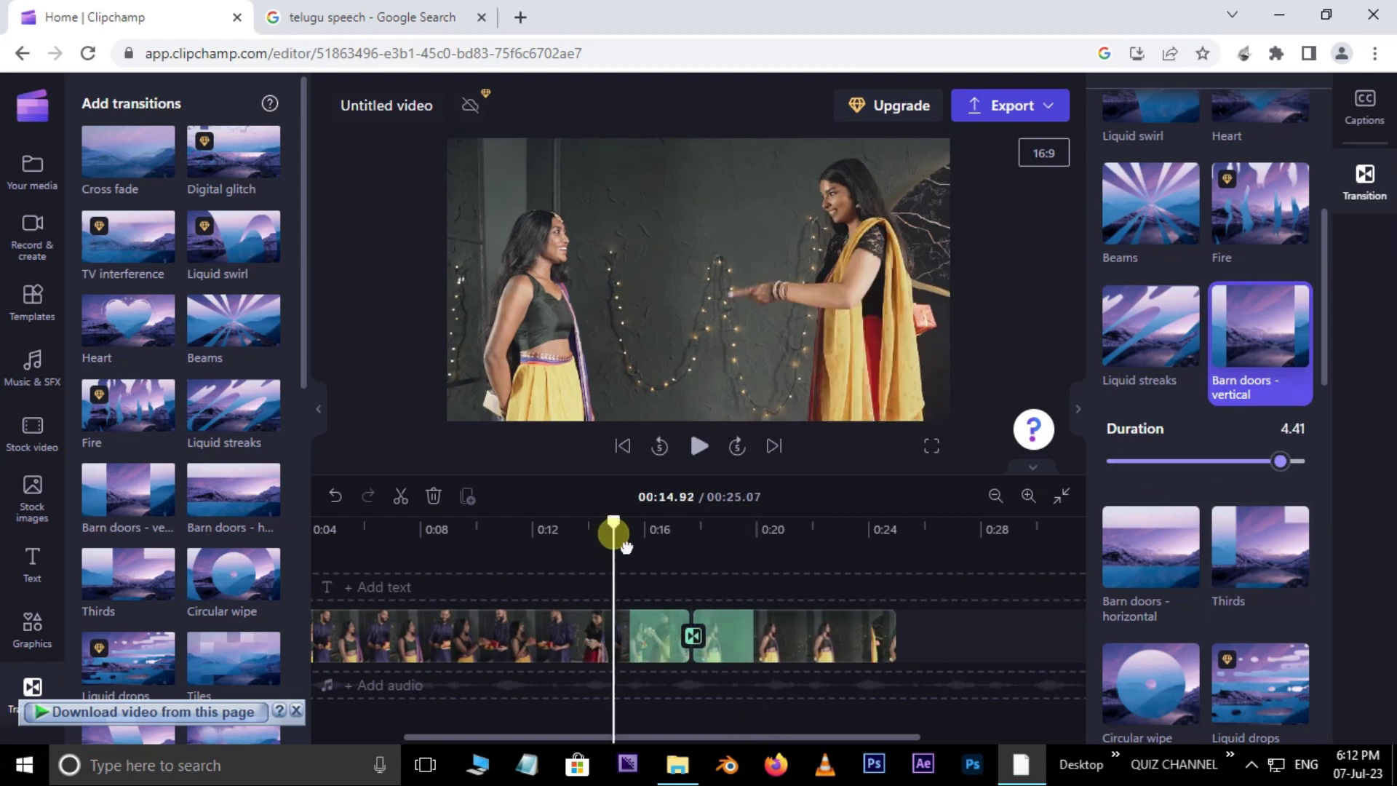
{"action": "left_click", "coordinate": [1154, 337]}
{"action": "left_click", "coordinate": [700, 447]}
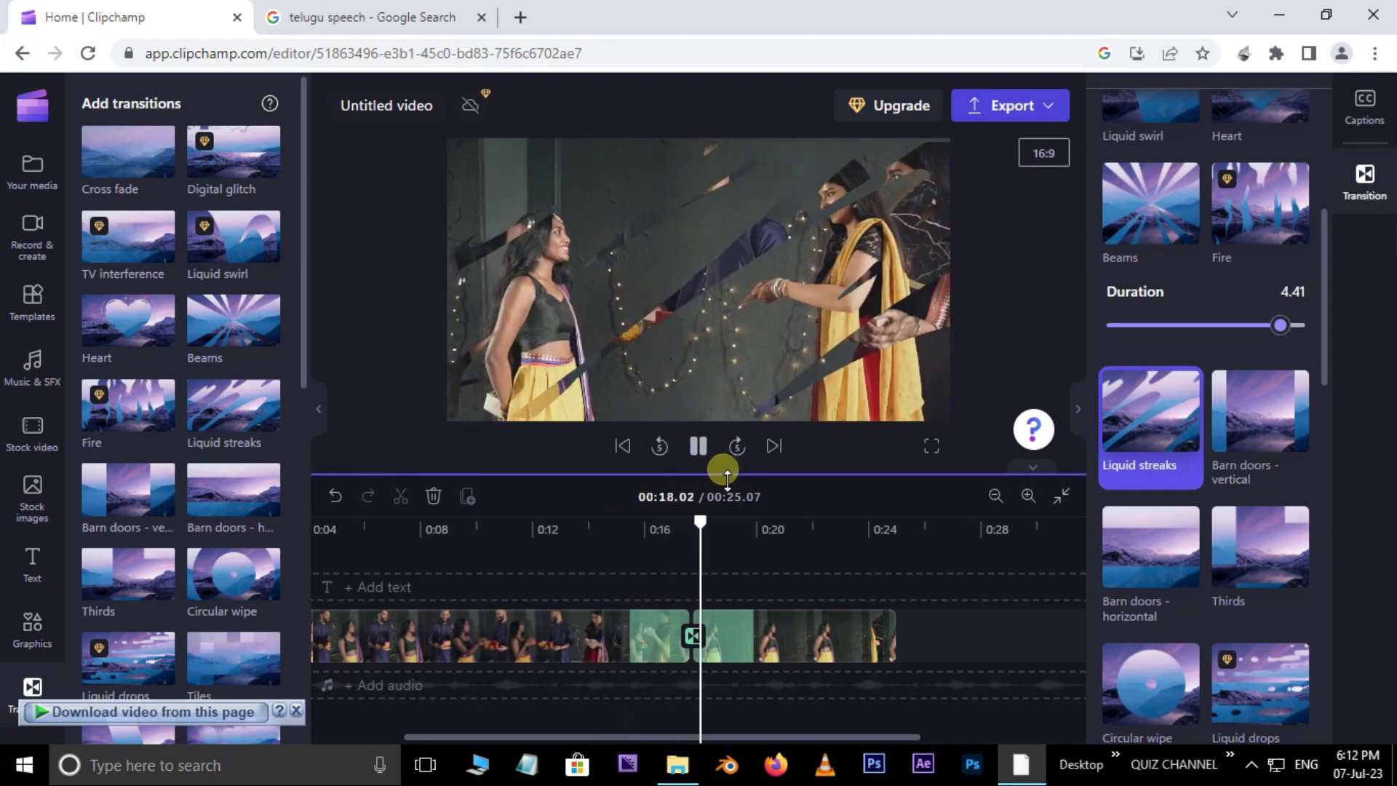
{"action": "left_click", "coordinate": [715, 473]}
{"action": "left_click_drag", "start_coordinate": [1281, 325], "coordinate": [1176, 326]}
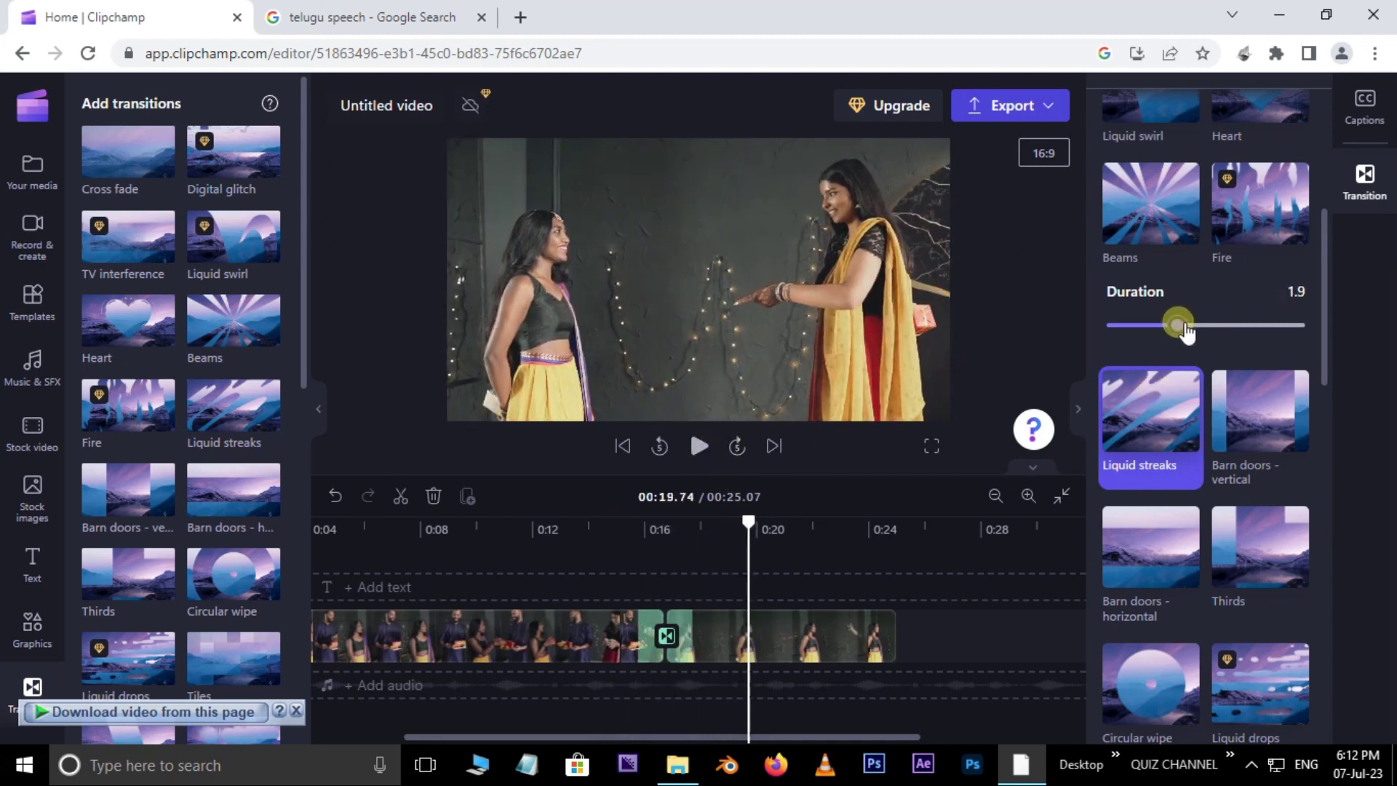
{"action": "scroll", "coordinate": [298, 401], "scroll_direction": "down", "scroll_amount": 1}
{"action": "left_click_drag", "start_coordinate": [704, 525], "coordinate": [269, 593]}
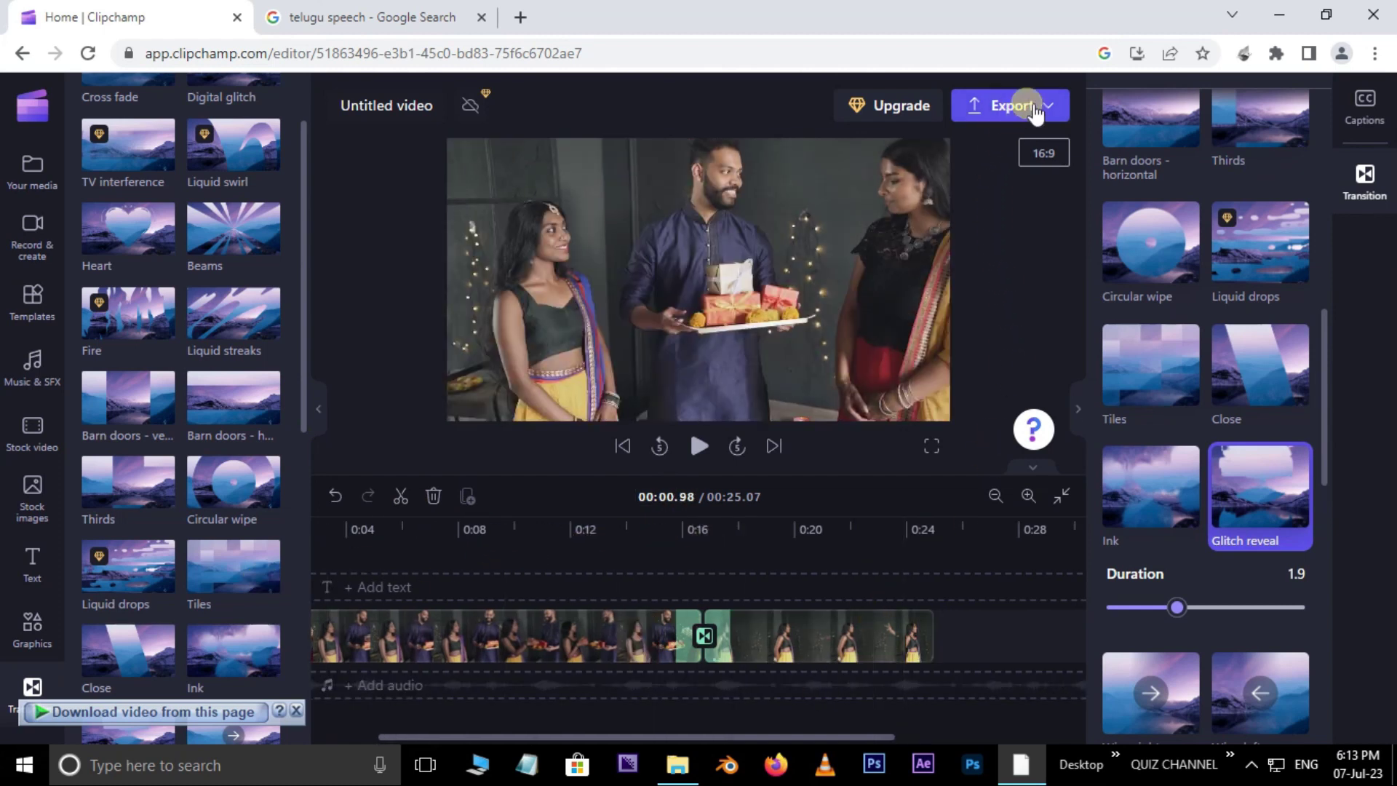
Step: Export the video as a 1080p MP4
{"action": "left_click", "coordinate": [1012, 105]}
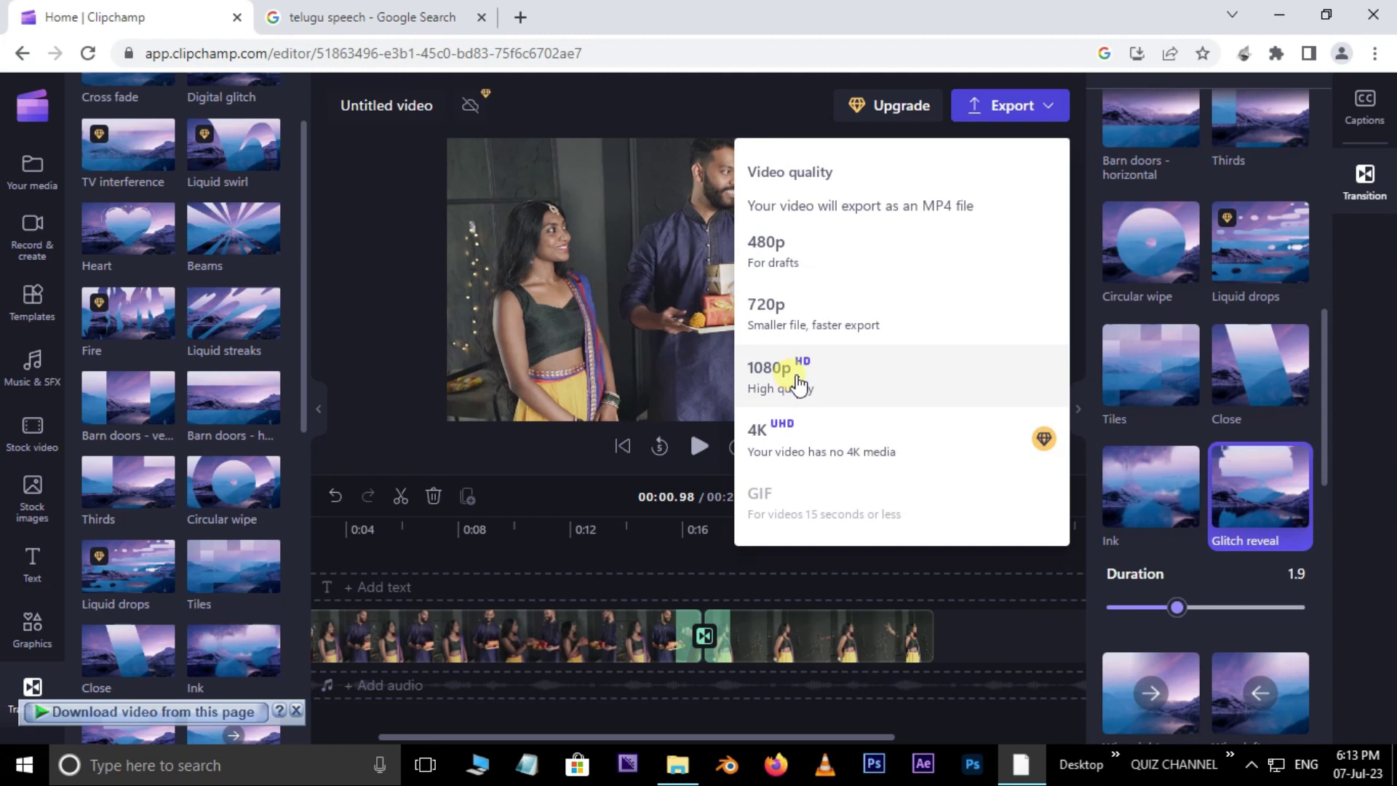
{"action": "left_click", "coordinate": [795, 380]}
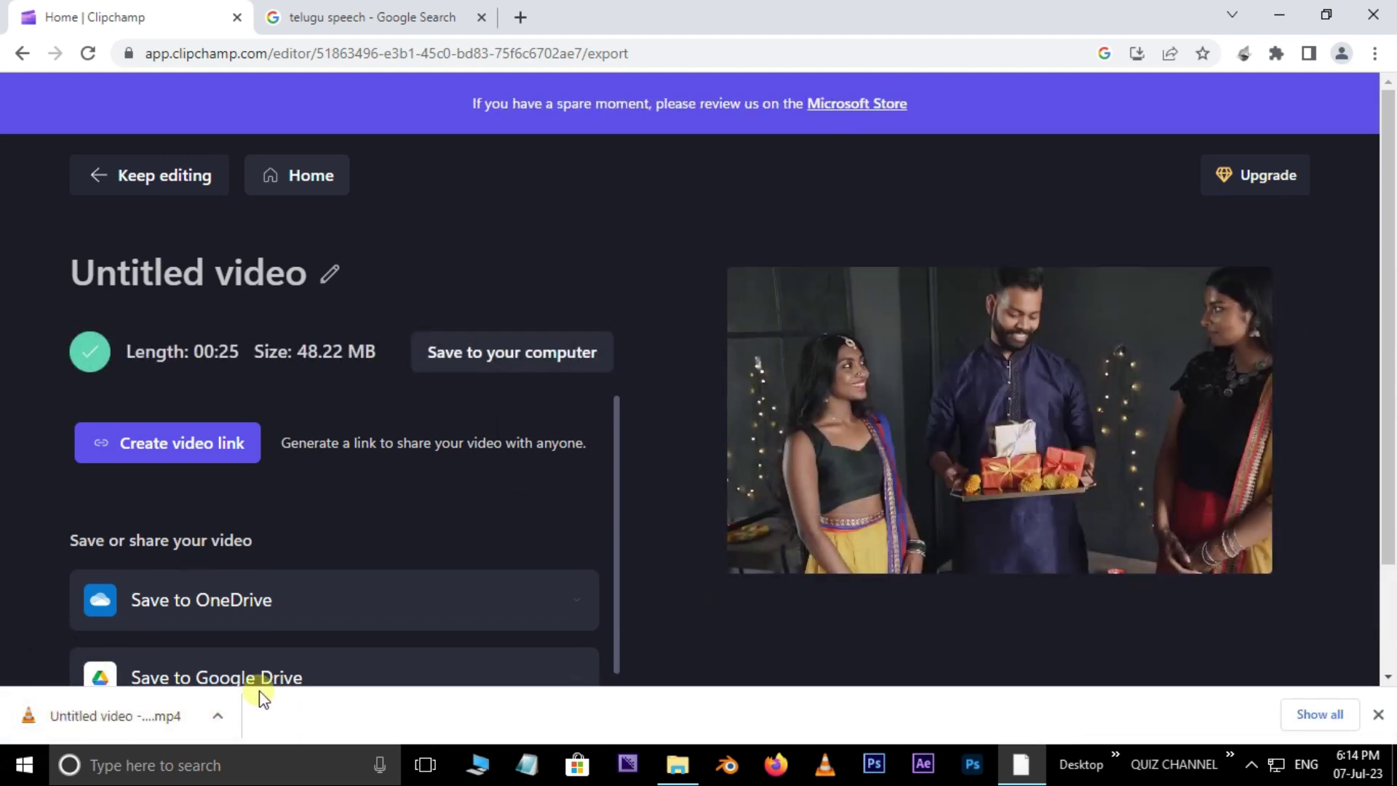
{"action": "scroll", "coordinate": [300, 474], "scroll_direction": "down", "scroll_amount": 1}
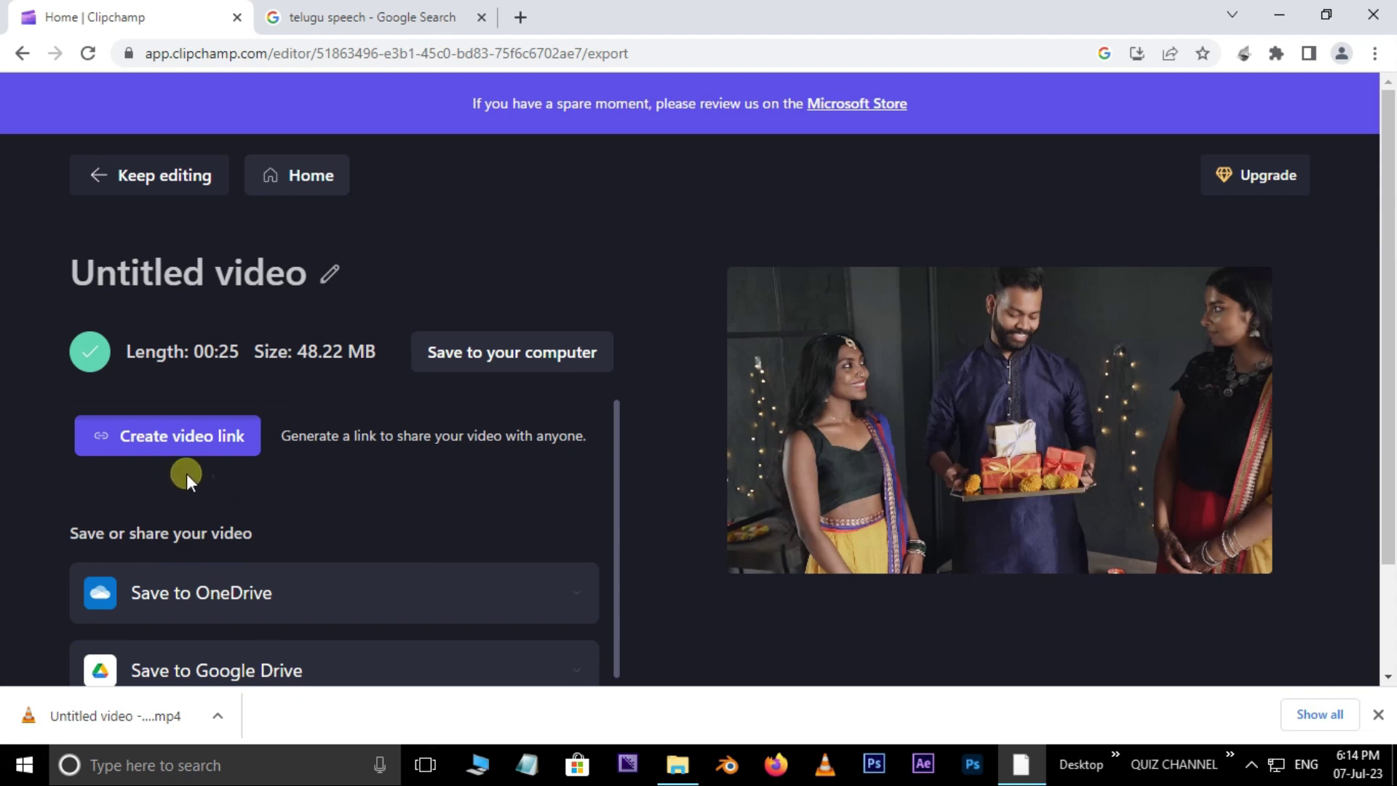
{"action": "left_click_drag", "start_coordinate": [613, 442], "coordinate": [636, 601]}
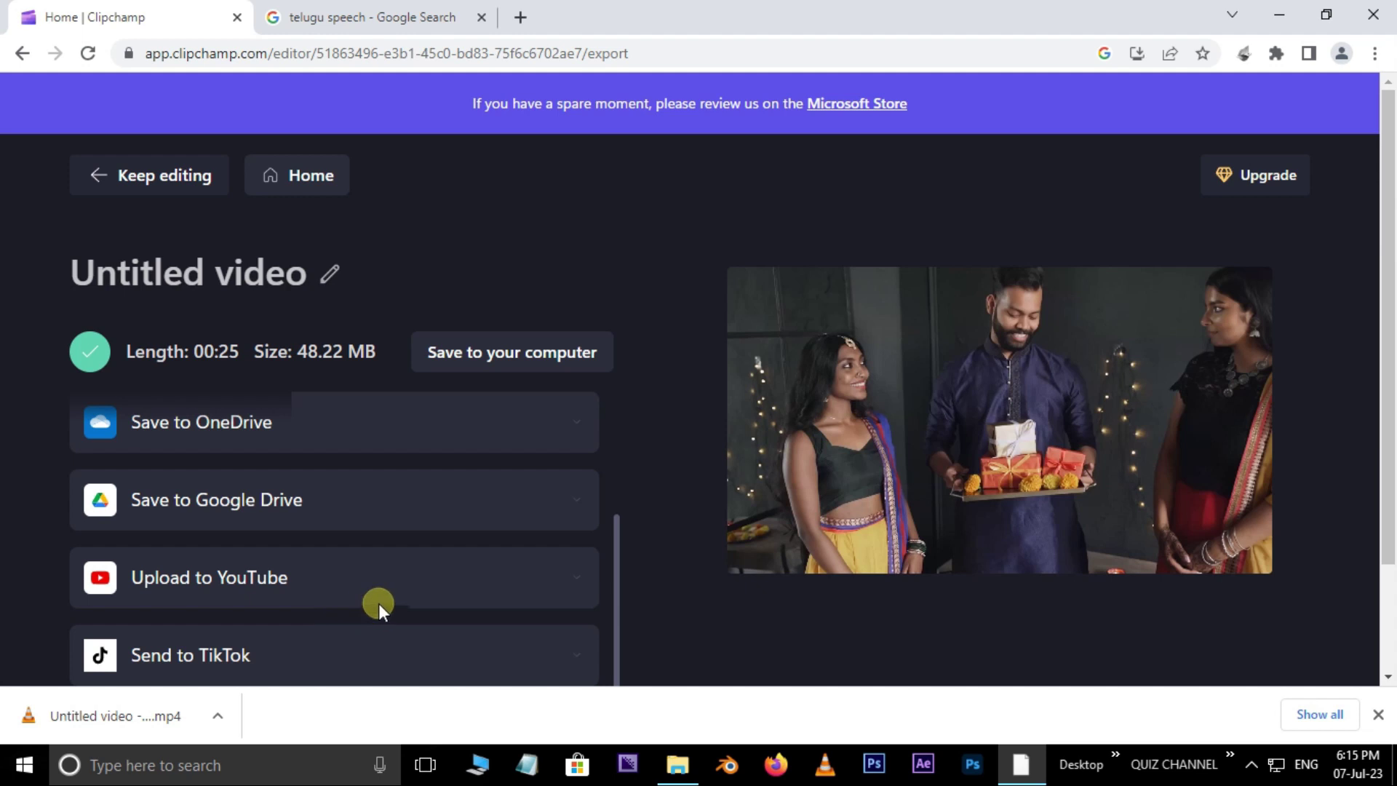